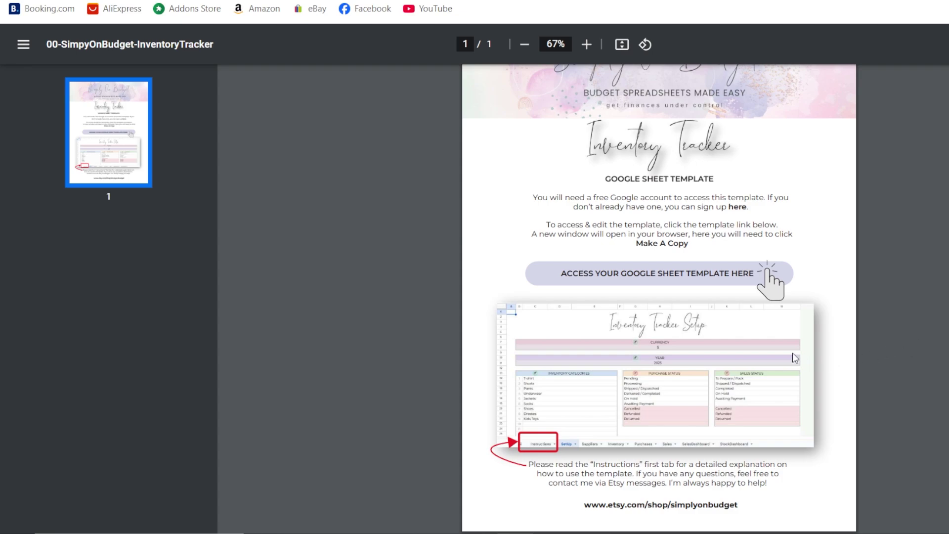
Read through the notes and numbered guidance on the Instructions sheet of the blank inventory tracker.
scroll(792, 353, "up", 1)
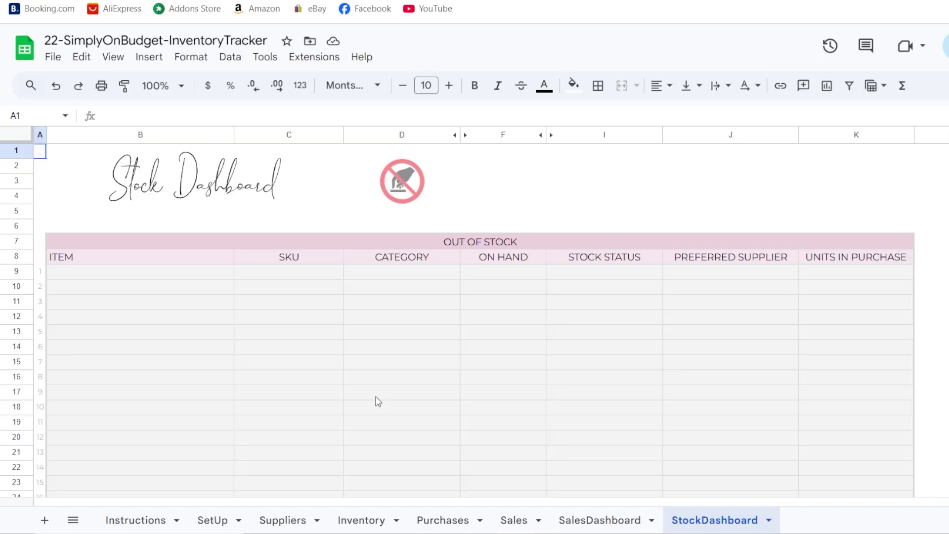
left_click(149, 520)
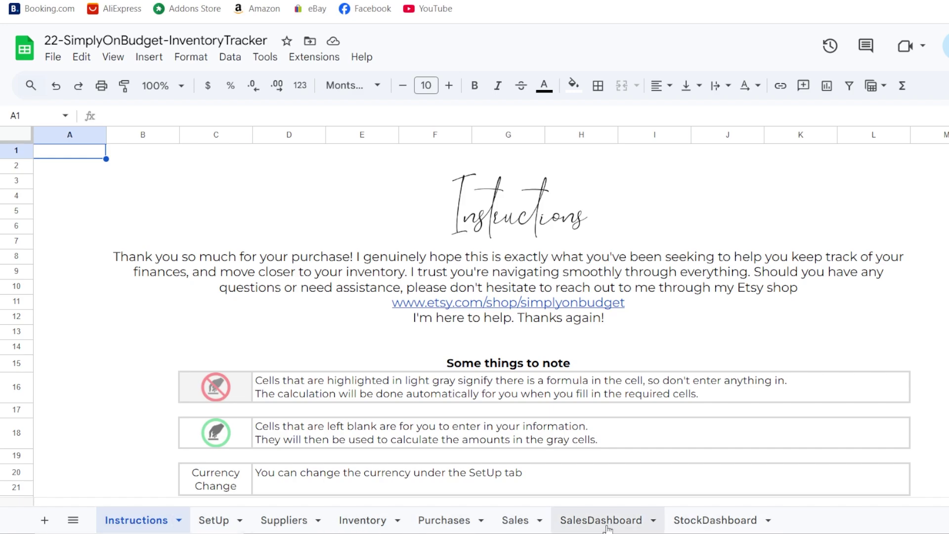
scroll(295, 426, "down", 9)
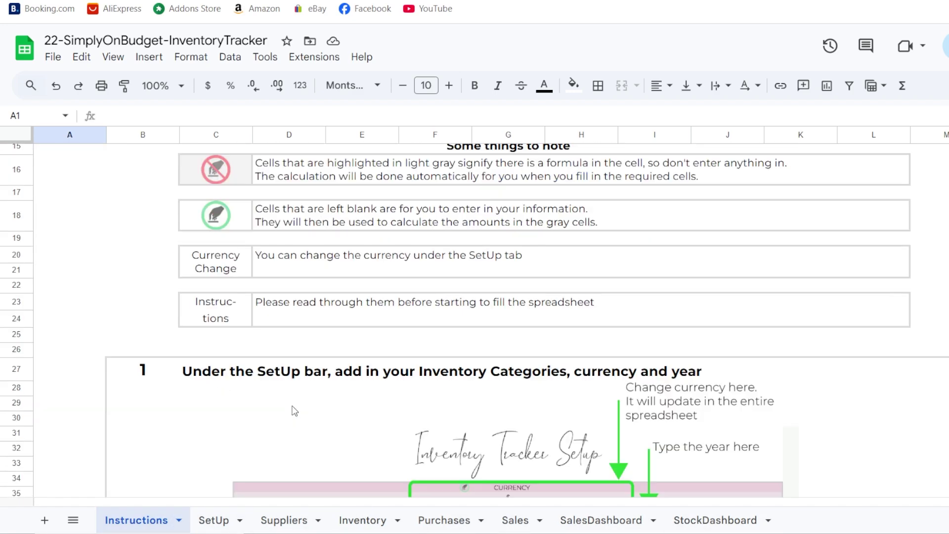
scroll(295, 411, "down", 8)
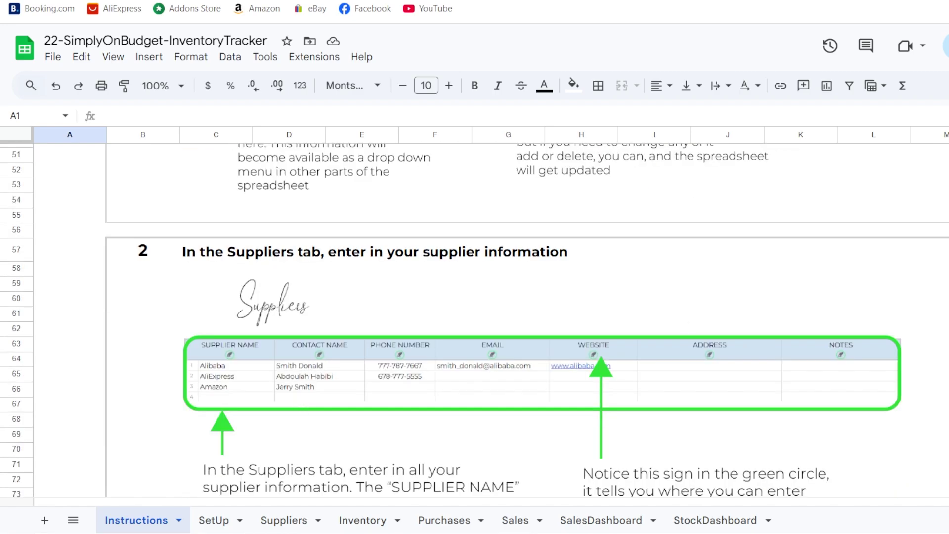
key("ctrl+Home")
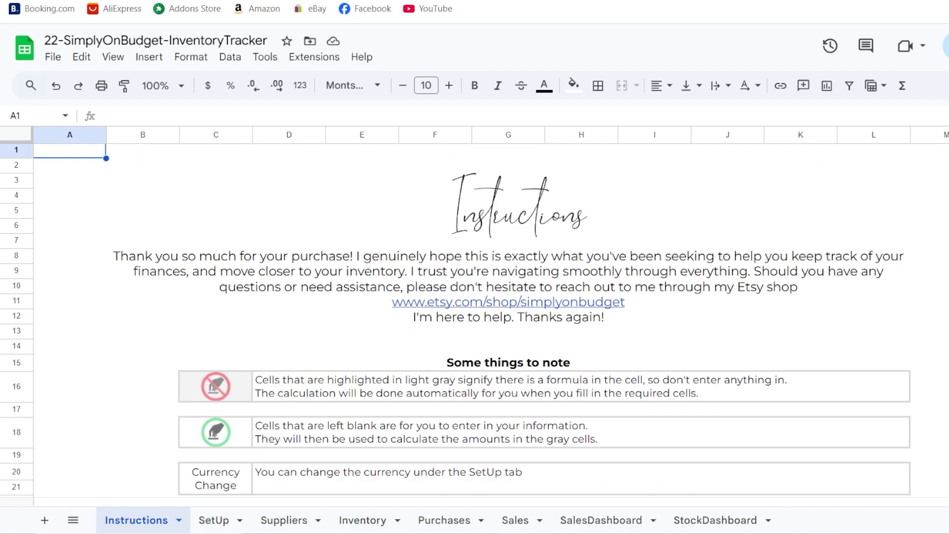
Look through the blank tracker's SetUp, Suppliers, Inventory, Purchases, Sales and SalesDashboard sheets in order.
left_click(213, 519)
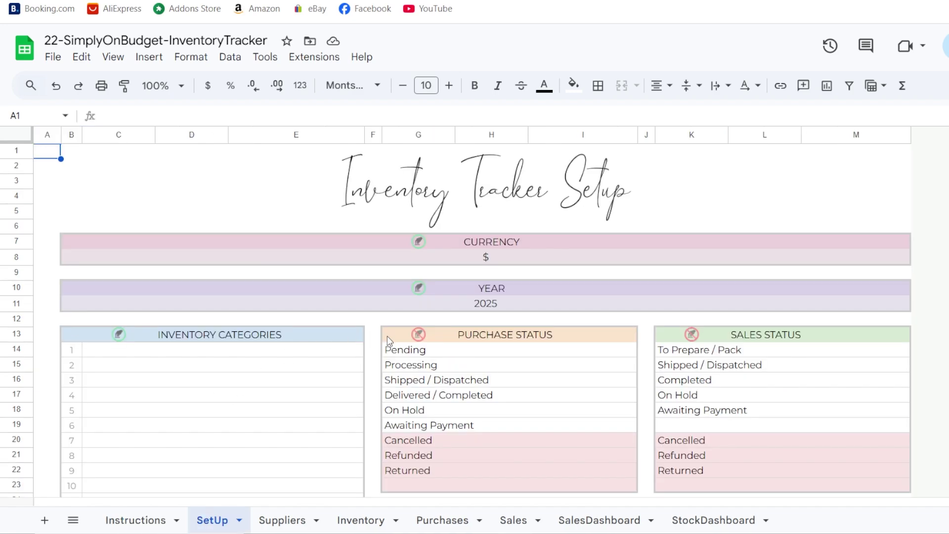
scroll(387, 336, "down", 3)
scroll(387, 336, "up", 3)
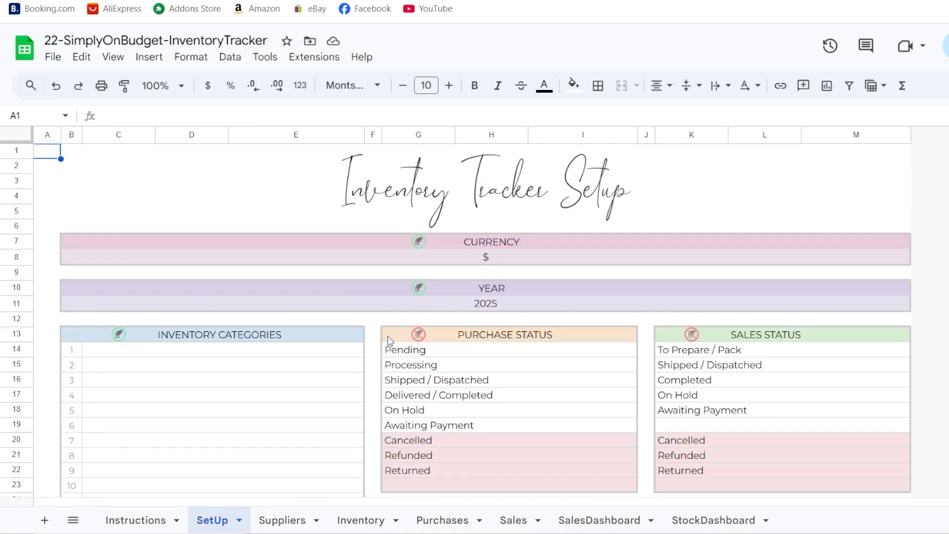
left_click(282, 520)
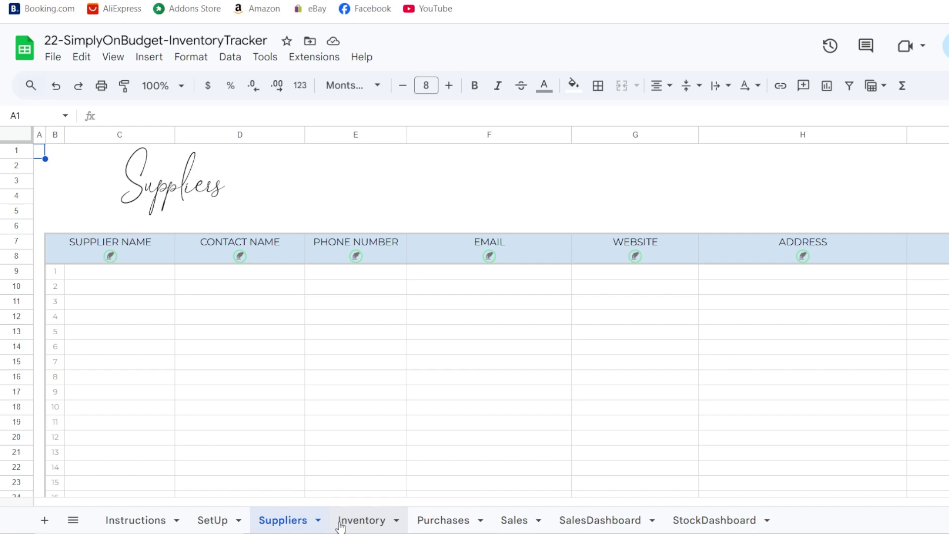
left_click(360, 519)
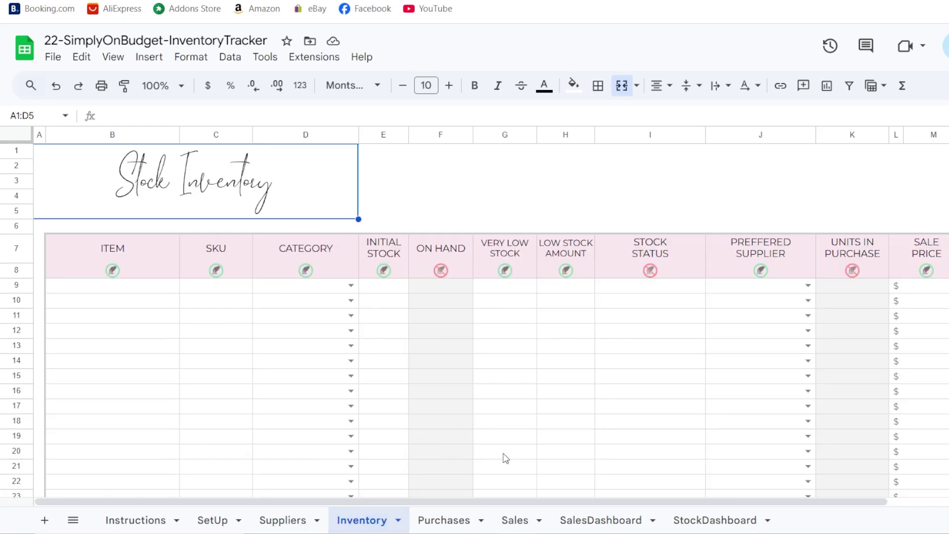
left_click(447, 522)
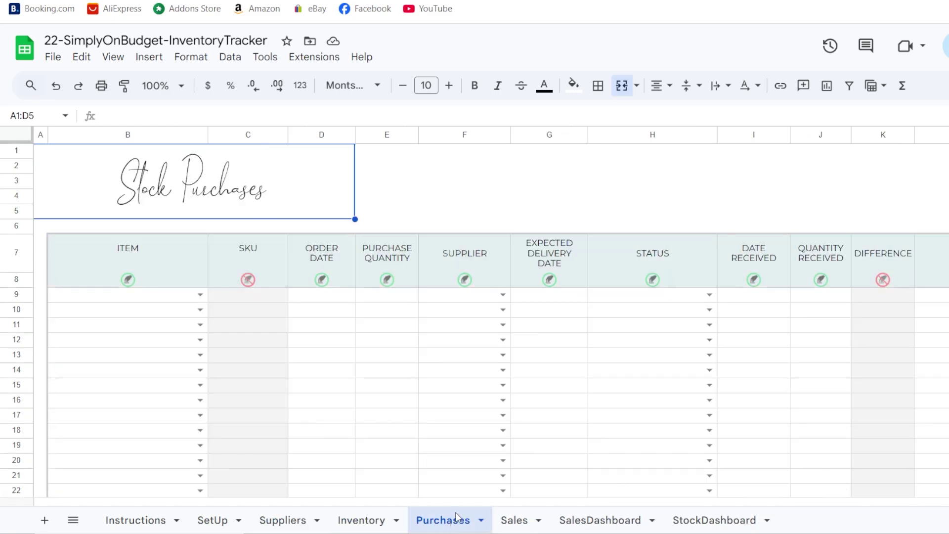
left_click(521, 522)
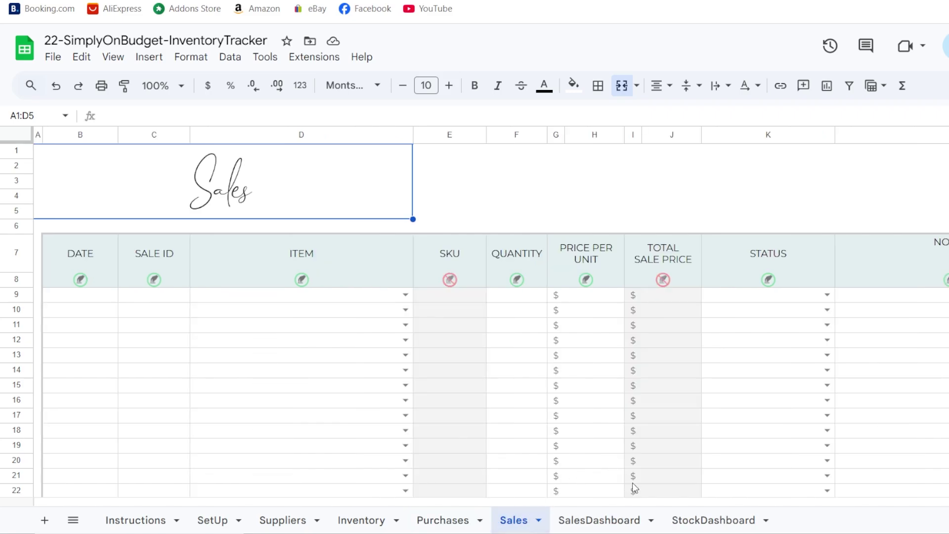
left_click(615, 521)
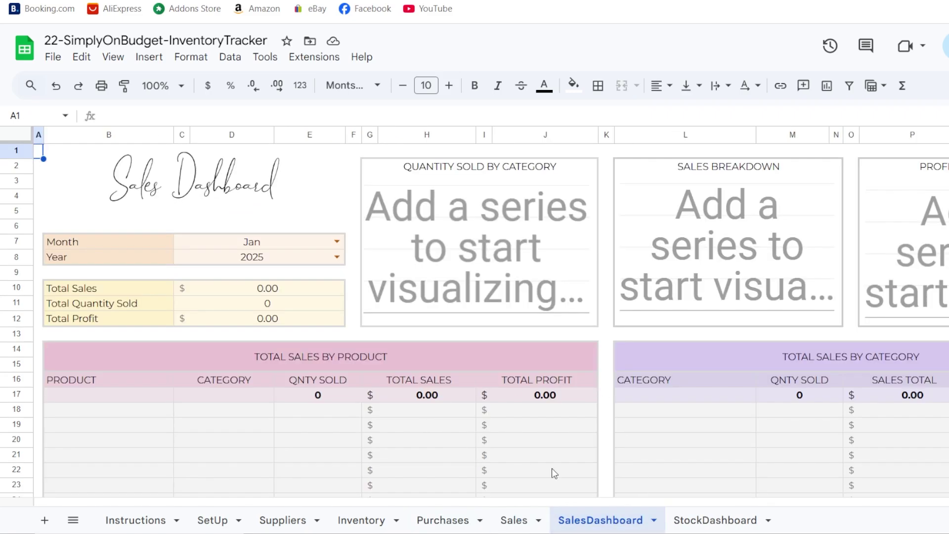
Examine the stock tables on the StockDashboard sheet from Out of Stock down to In Purchase.
left_click(707, 525)
scroll(428, 380, "down", 5)
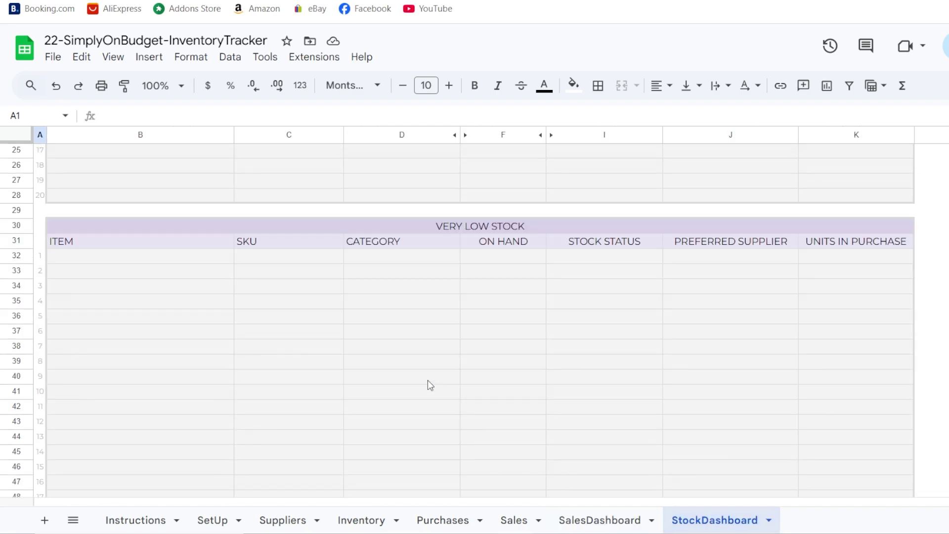
scroll(428, 381, "down", 10)
scroll(427, 381, "down", 5)
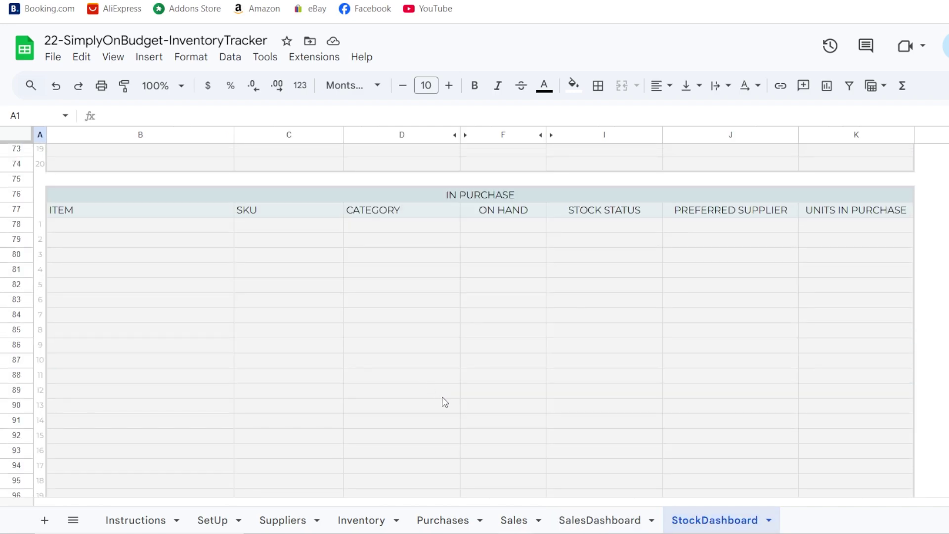
key("ctrl+Home")
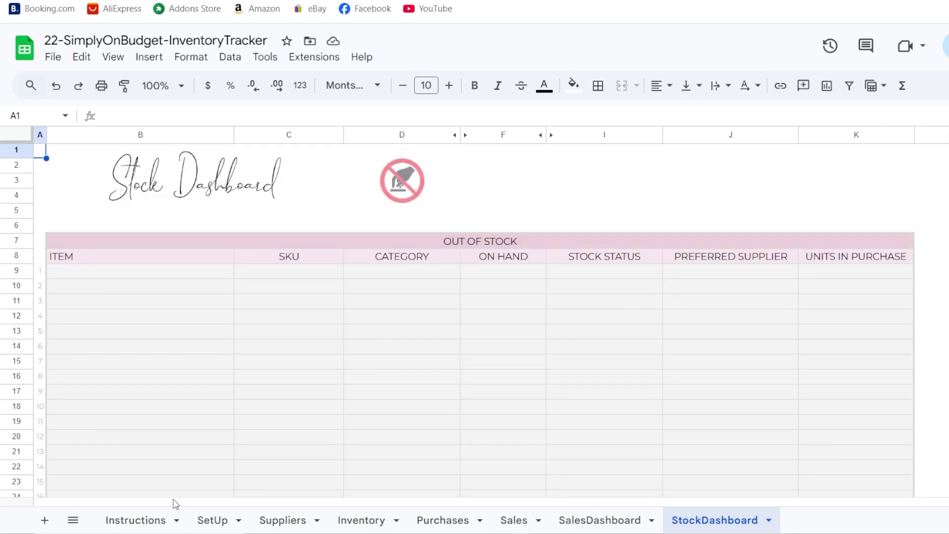
Go back to the Instructions sheet and review the "Some things to note" section.
left_click(143, 519)
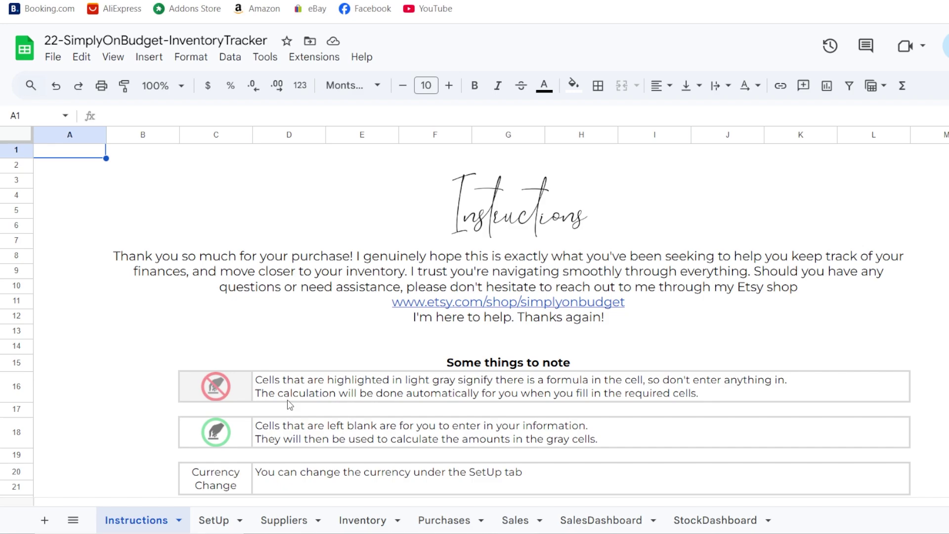
scroll(320, 407, "down", 3)
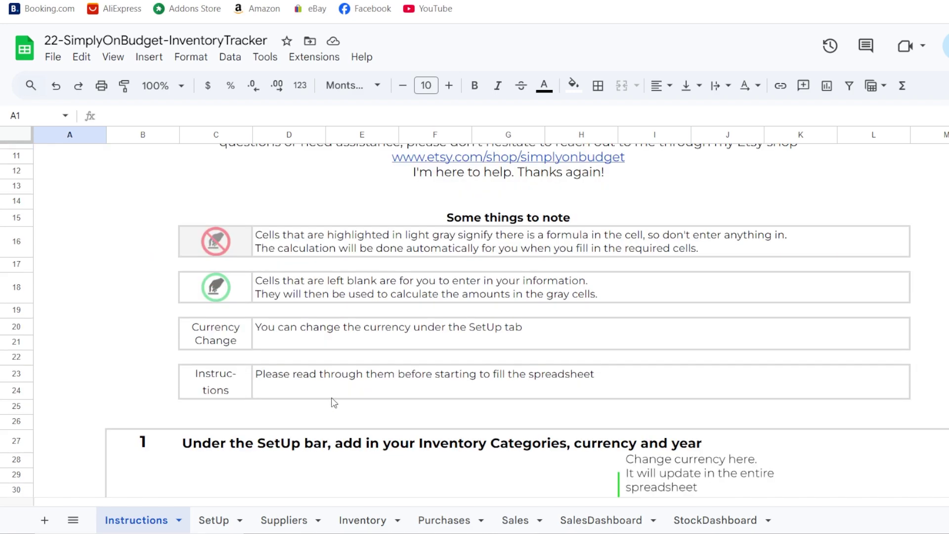
scroll(200, 324, "up", 2)
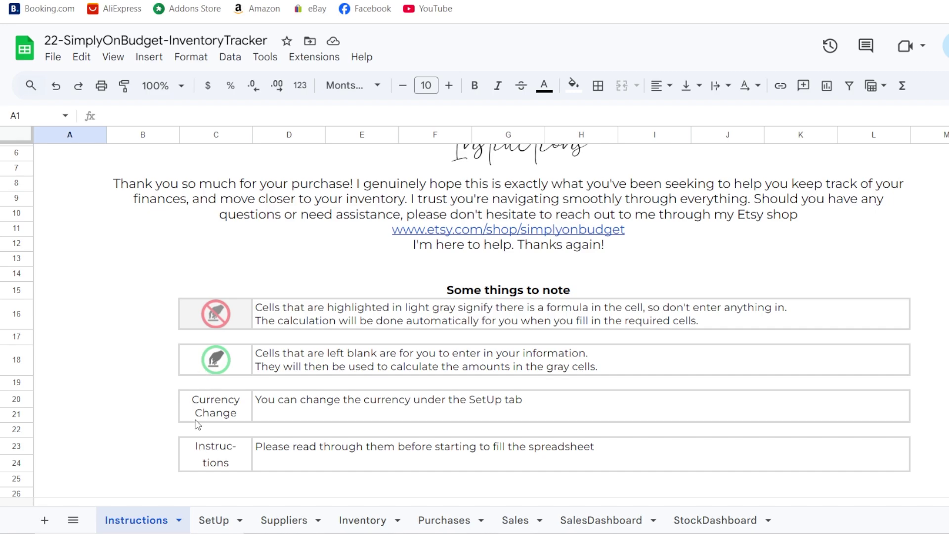
Examine the currency, year, inventory categories and status lists on the blank tracker's SetUp sheet.
left_click(225, 520)
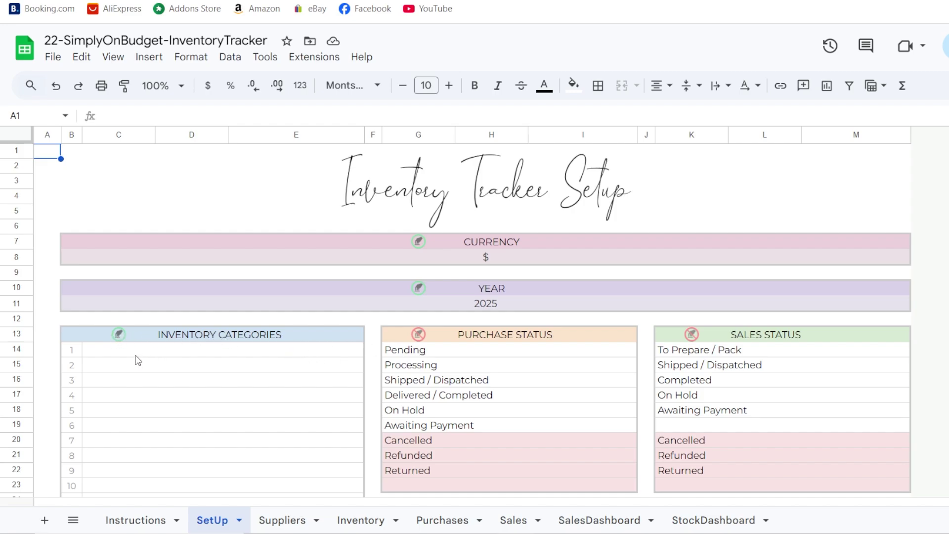
scroll(150, 362, "down", 3)
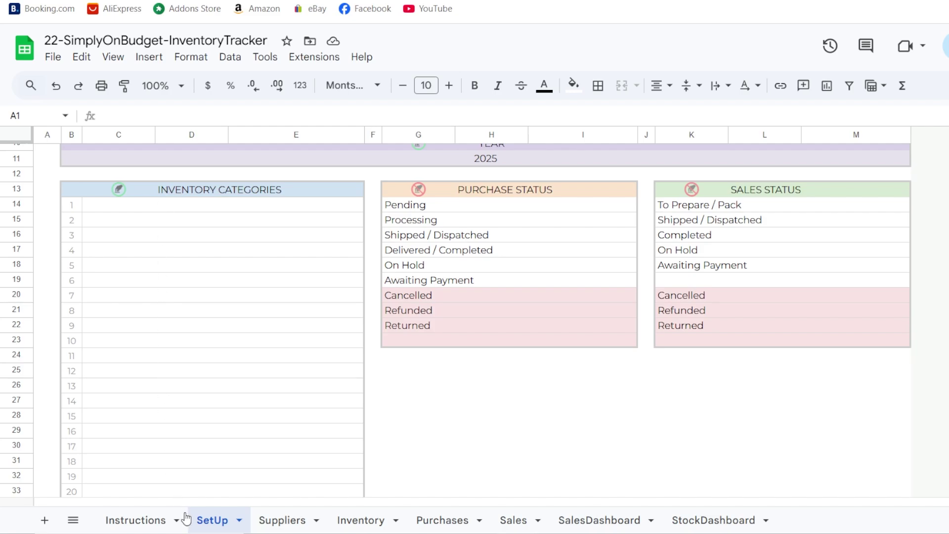
scroll(414, 260, "up", 2)
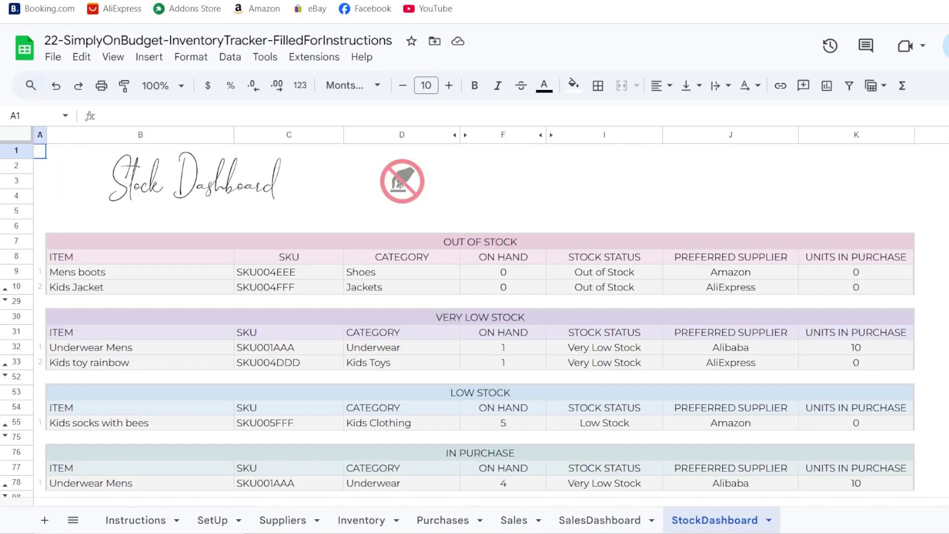
View the Instructions and SetUp sheets in the filled example workbook, 22-SimplyOnBudget-InventoryTracker-FilledForInstructions.
left_click(130, 526)
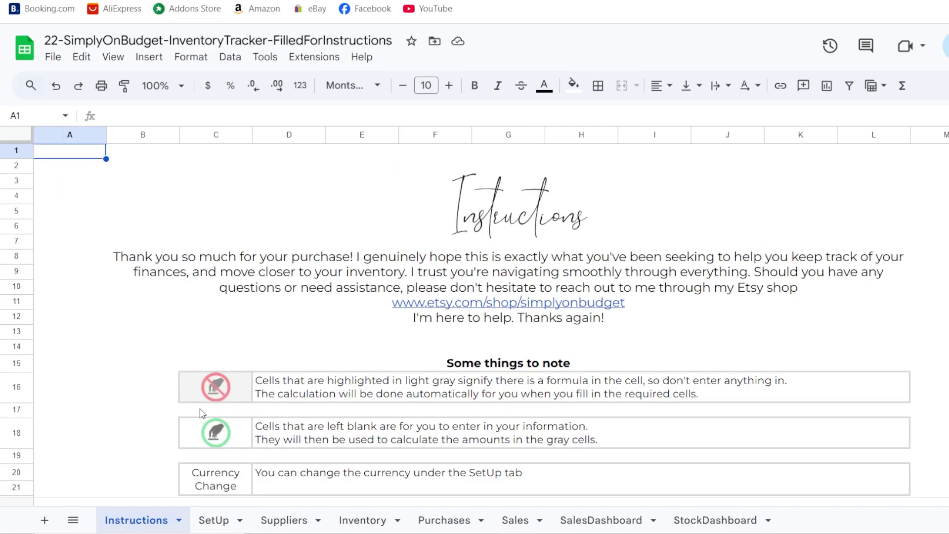
left_click(223, 527)
scroll(208, 387, "down", 2)
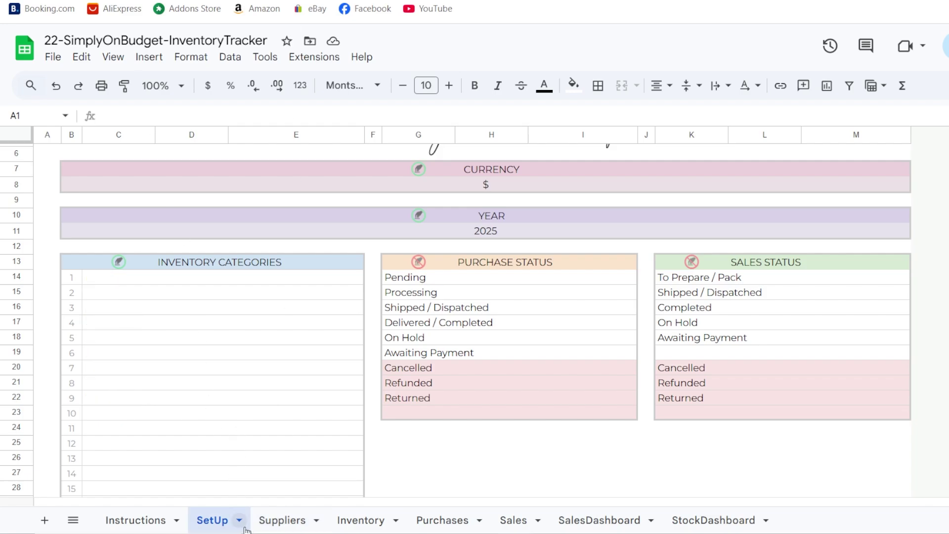
Compare the Suppliers sheet in the blank tracker with the one in the filled example workbook.
left_click(280, 520)
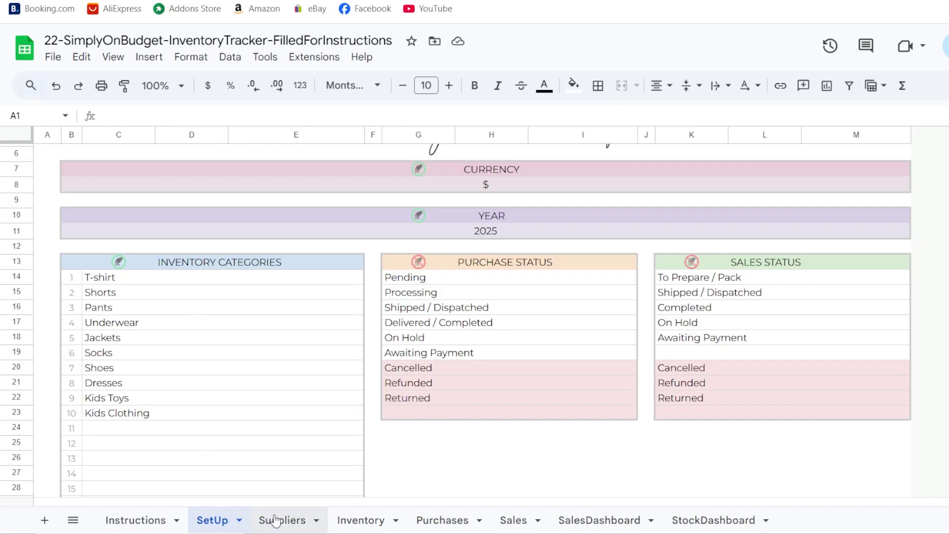
left_click(276, 519)
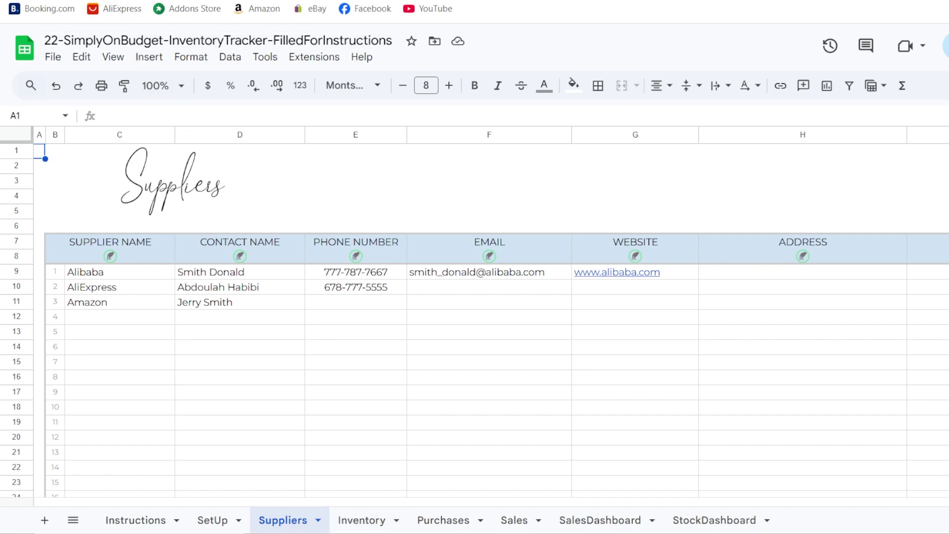
key("ctrl+Tab")
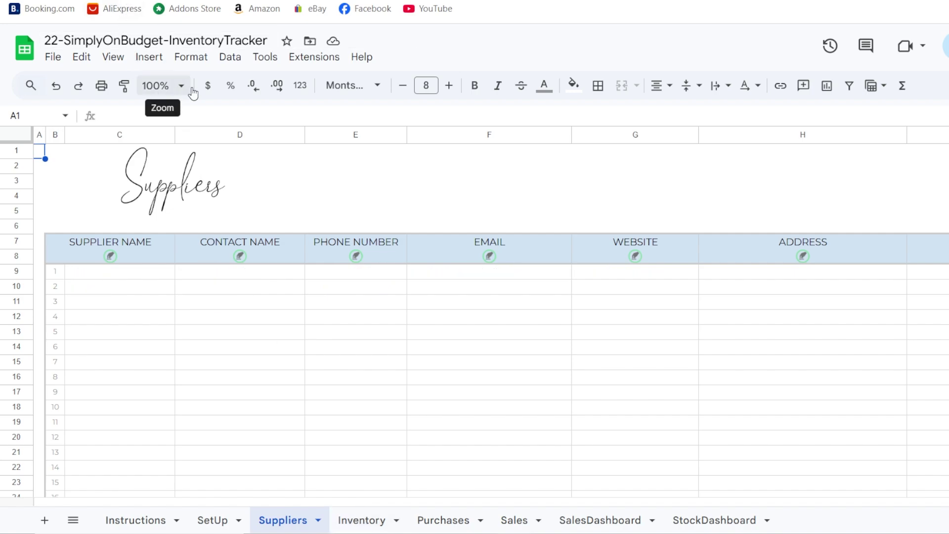
Look at the Inventory sheet's columns in the blank tracker, and view the same sheet in the filled example workbook.
left_click(361, 518)
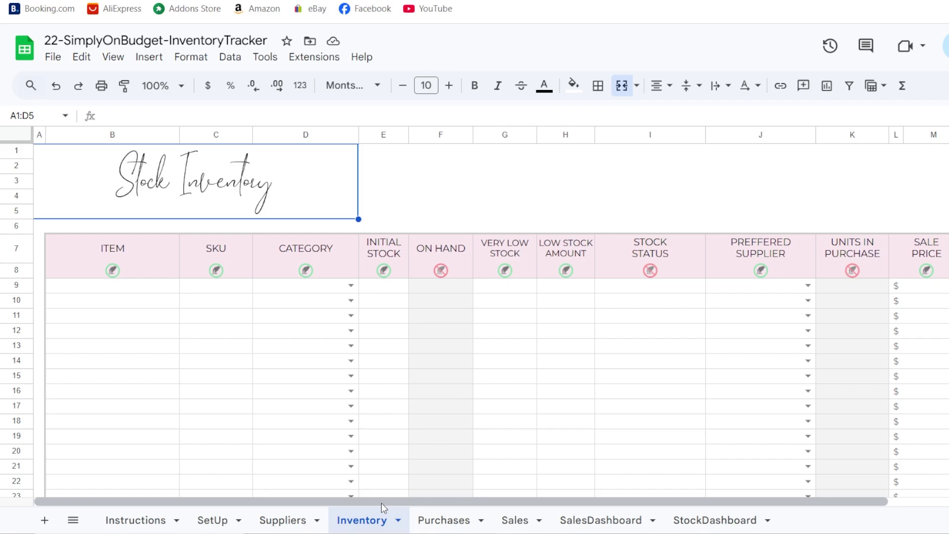
left_click_drag(381, 503, 171, 503)
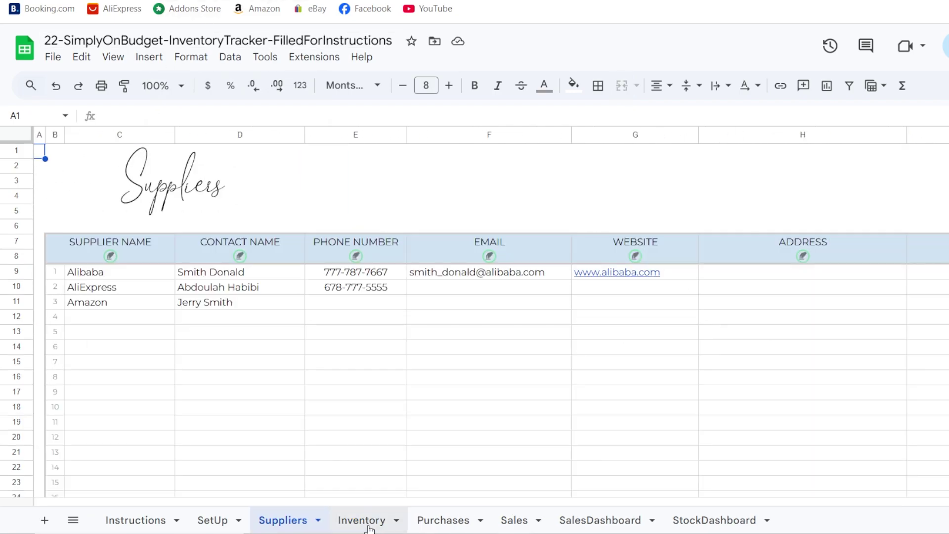
left_click(355, 519)
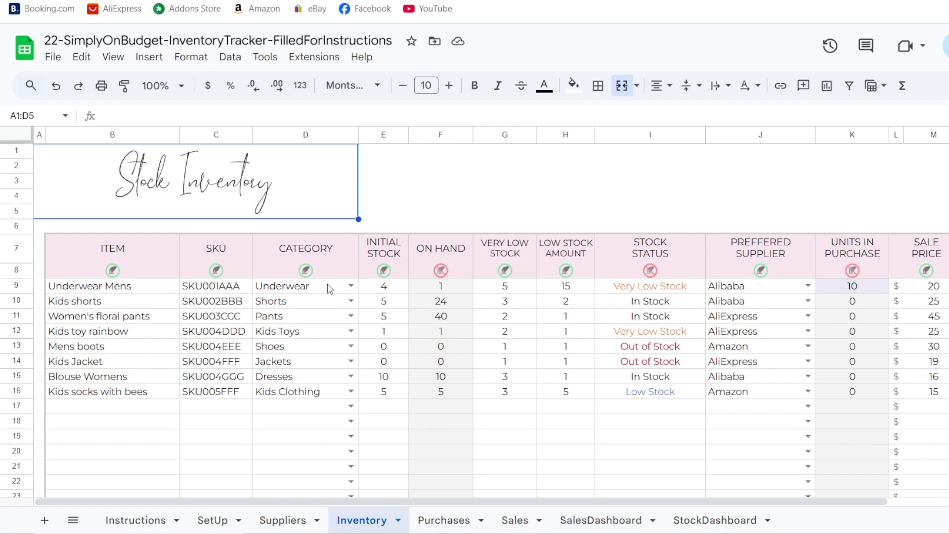
Compare the category choices for the Underwear Mens item with the SetUp sheet's inventory categories, and return to the Inventory sheet.
left_click(350, 289)
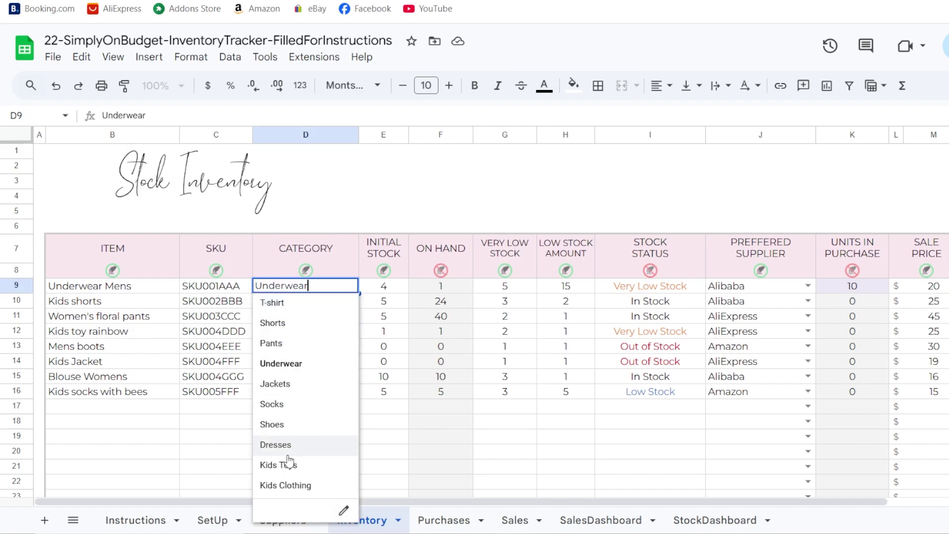
left_click(216, 454)
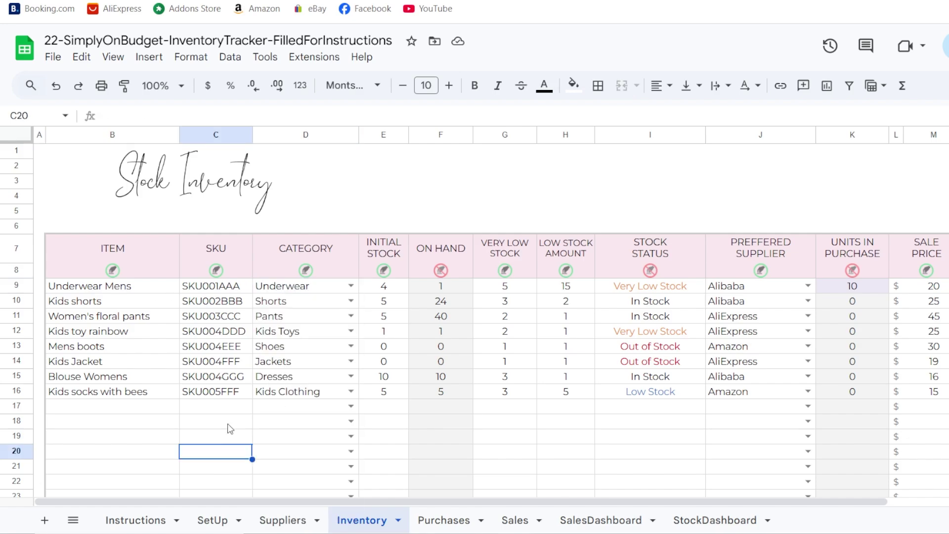
left_click(210, 520)
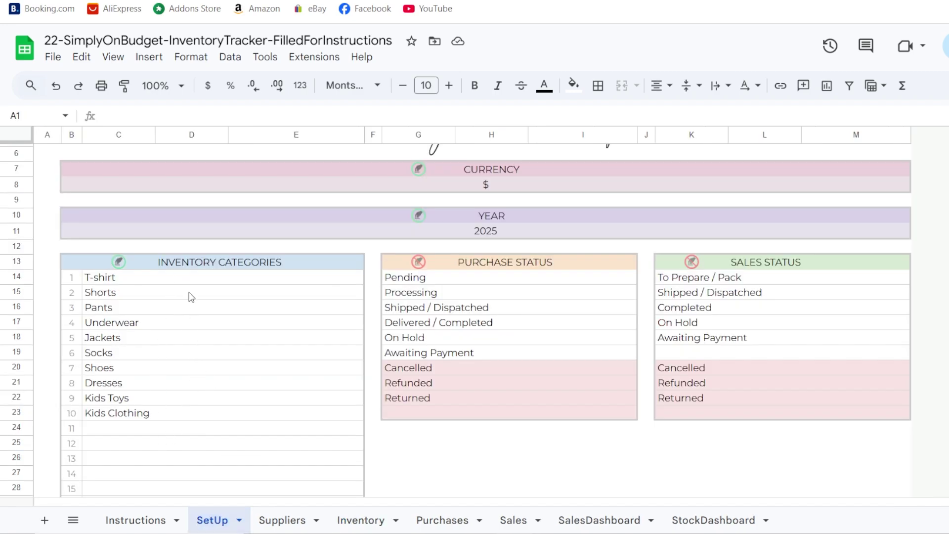
scroll(170, 365, "down", 12)
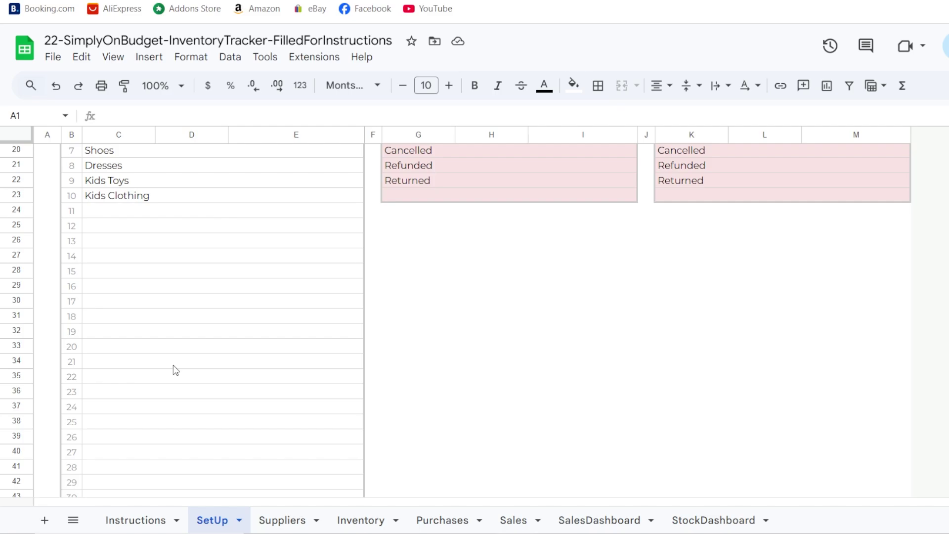
scroll(154, 432, "up", 12)
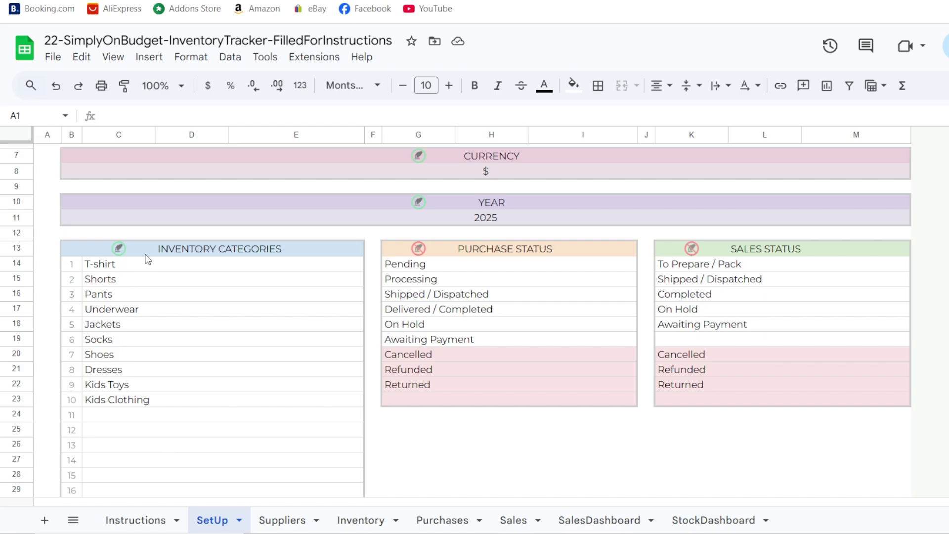
left_click(352, 521)
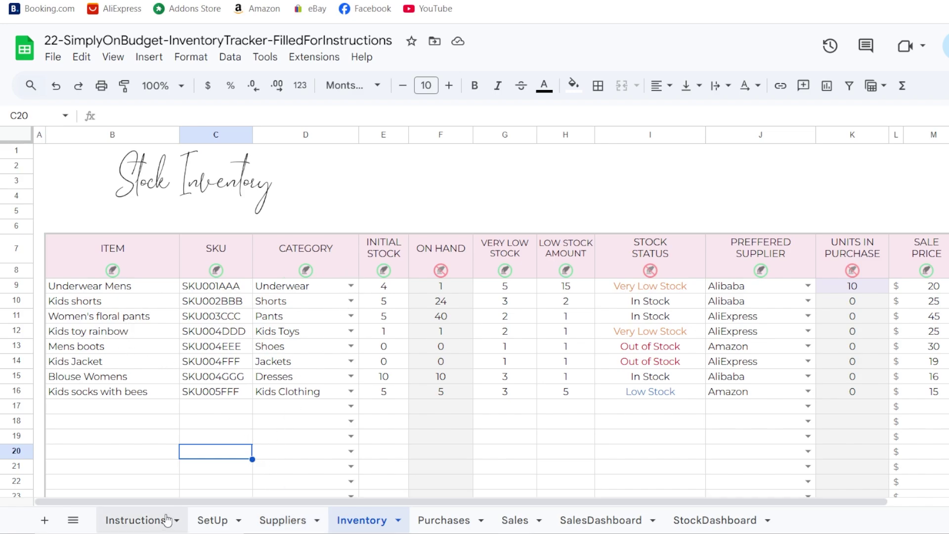
Add "Baby items" as the eleventh inventory category on the SetUp sheet.
left_click(141, 522)
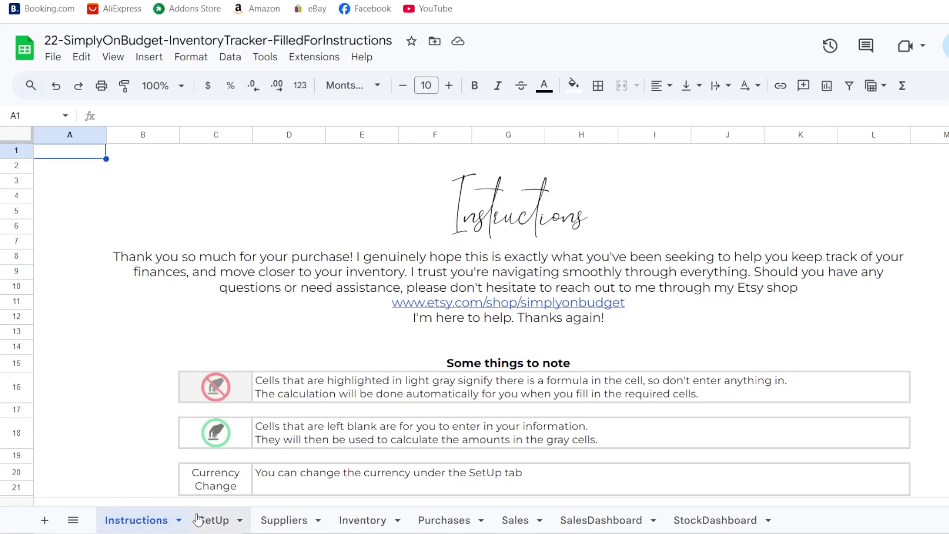
left_click(210, 520)
left_click(133, 421)
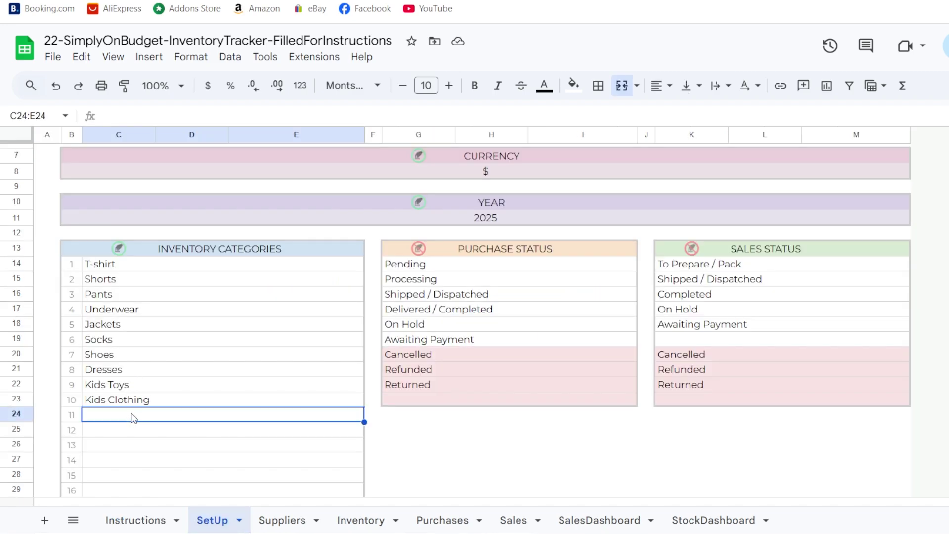
type("Baby ")
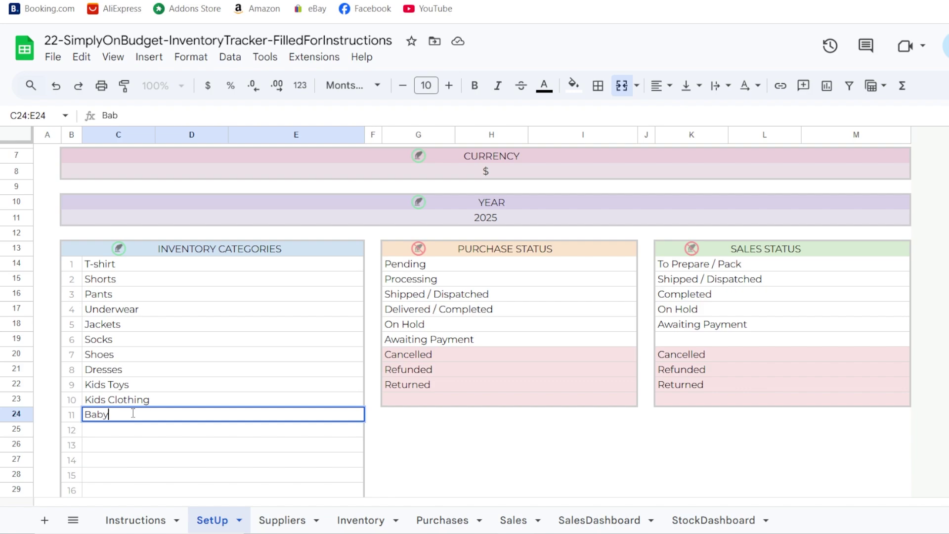
type("items")
key("Return")
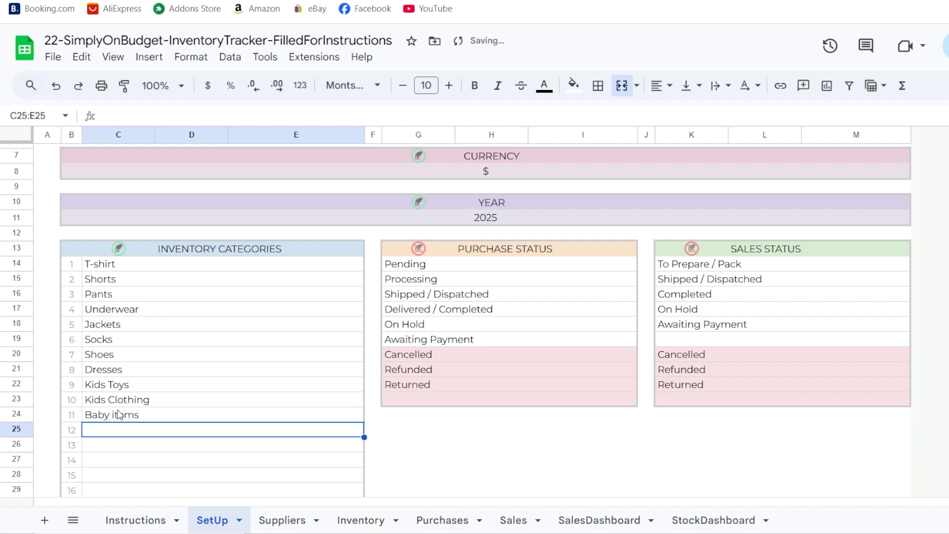
Check the category choices in row 17 of the Inventory sheet and enter "3-6 month onesies" as that row's item.
left_click(360, 520)
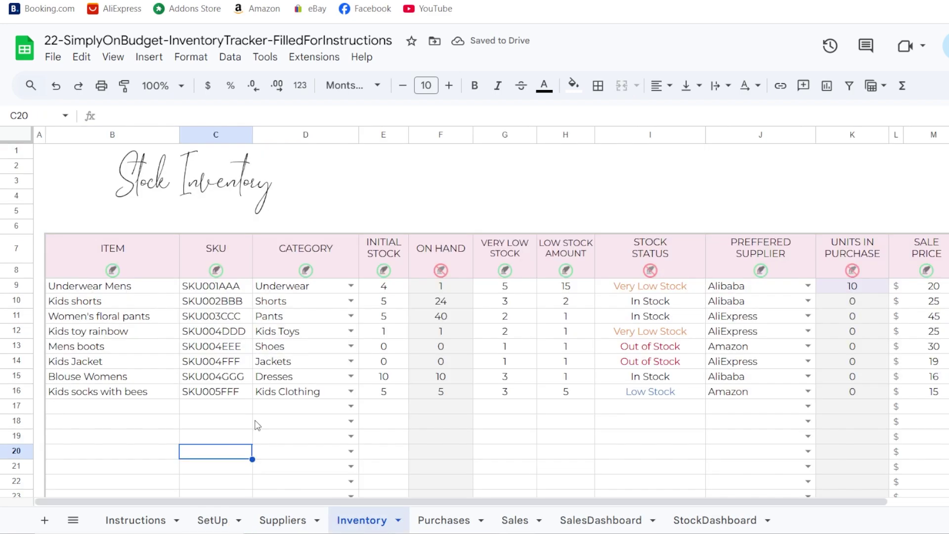
left_click(351, 407)
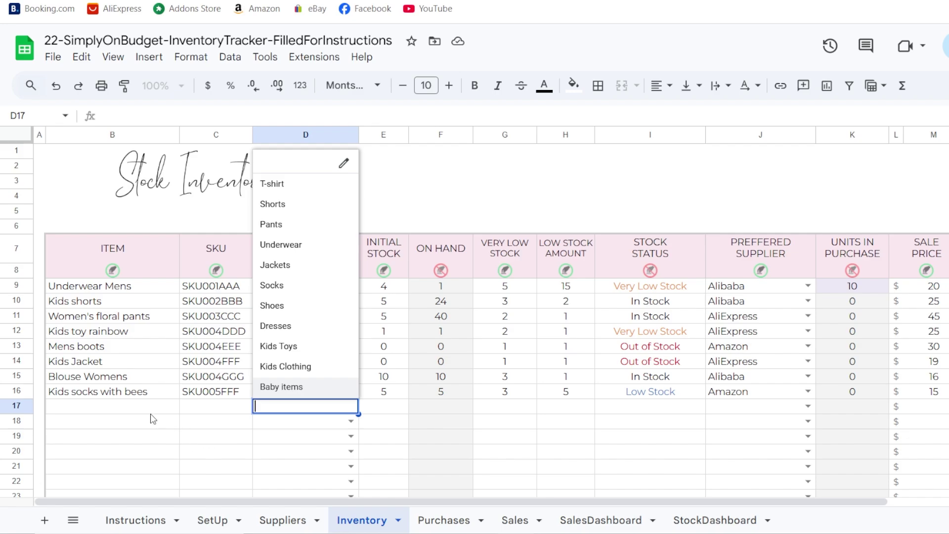
left_click(124, 410)
double_click(122, 409)
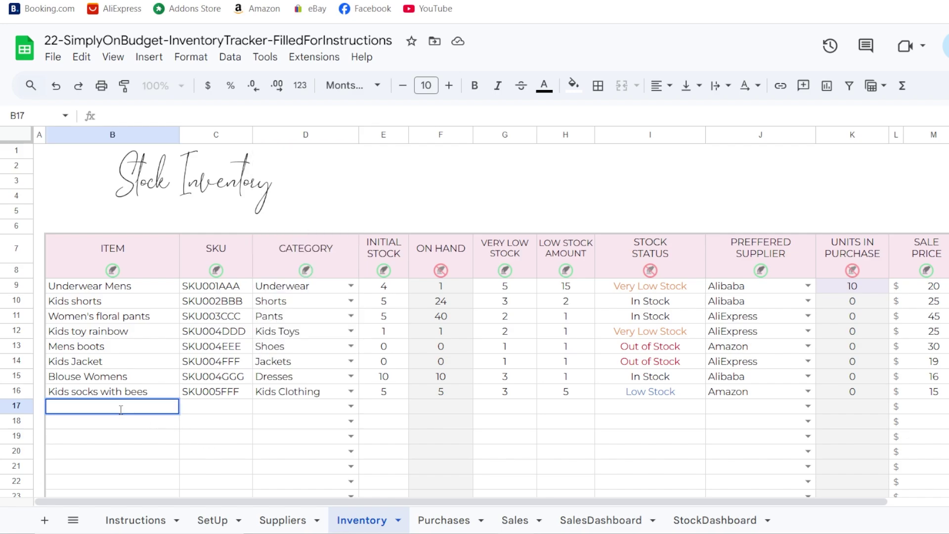
type("3-6 month onesies")
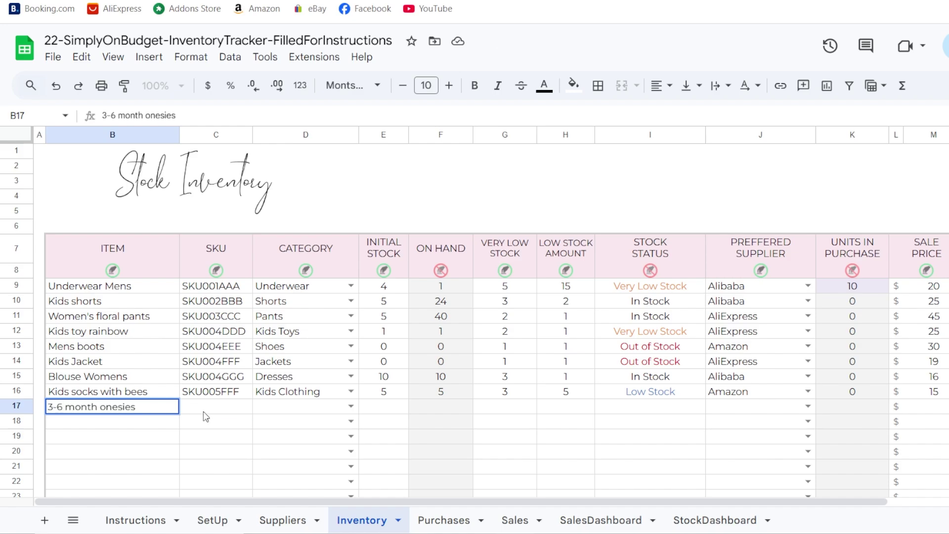
Give the 3-6 month onesies the SKU "SKU0077FF" and the category Baby items.
left_click(204, 410)
type("SKU007")
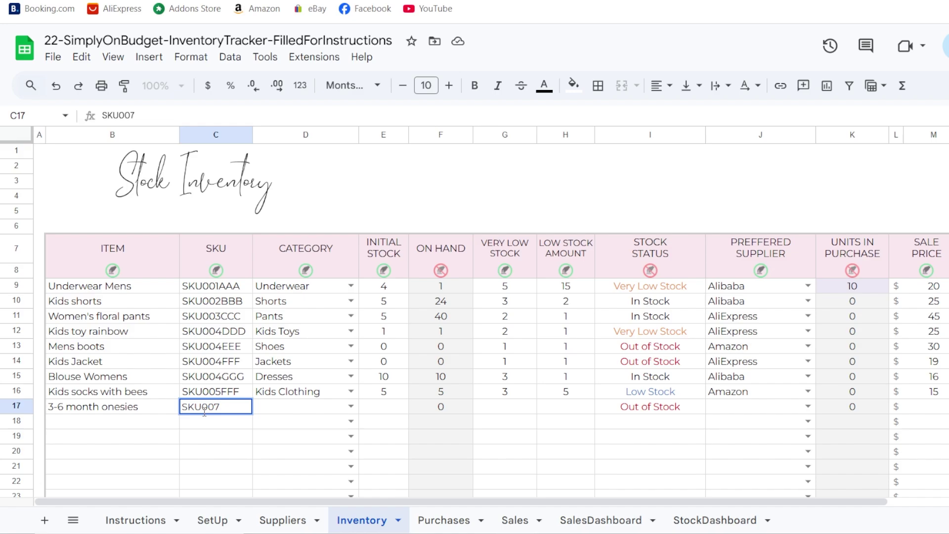
type("7FF")
left_click(351, 406)
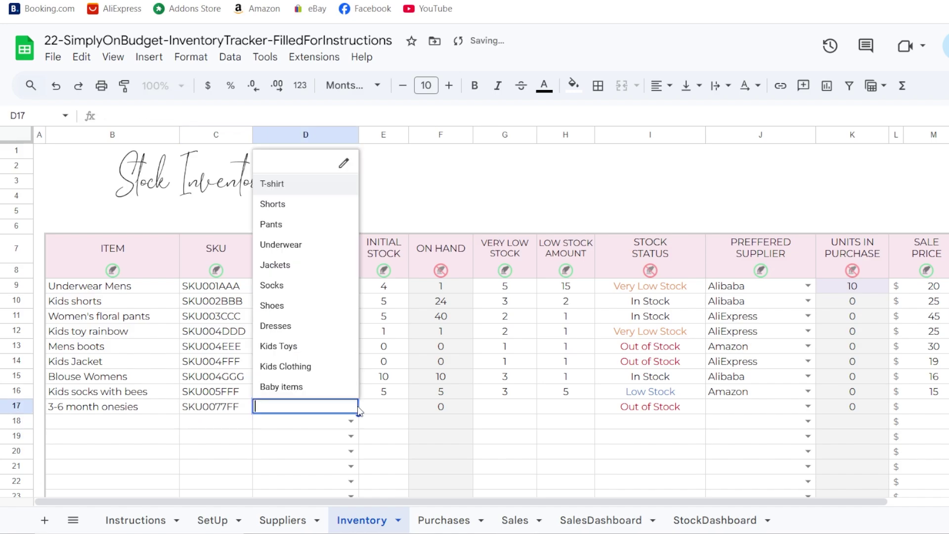
left_click(311, 390)
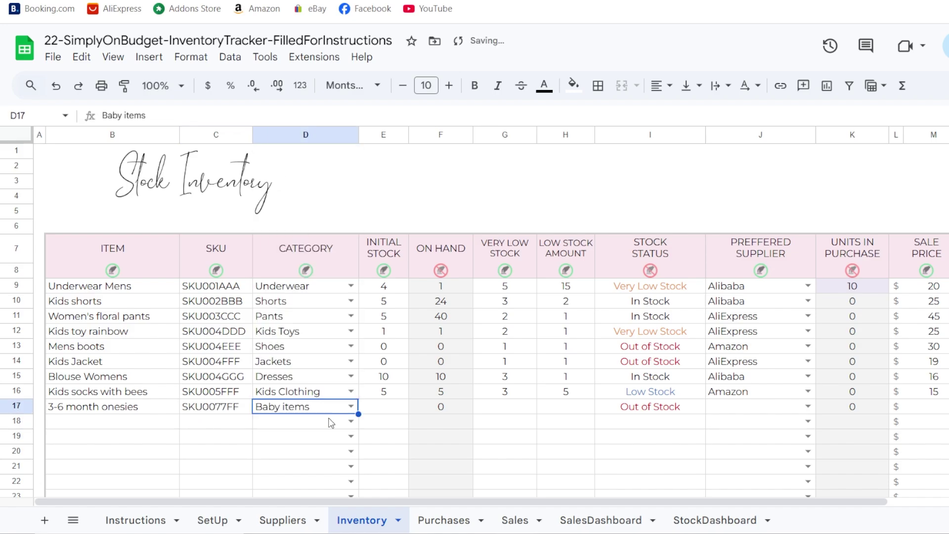
Set the onesies' initial stock to 5, very low stock to 2 and low stock amount to 6, and review the stock status column.
double_click(385, 406)
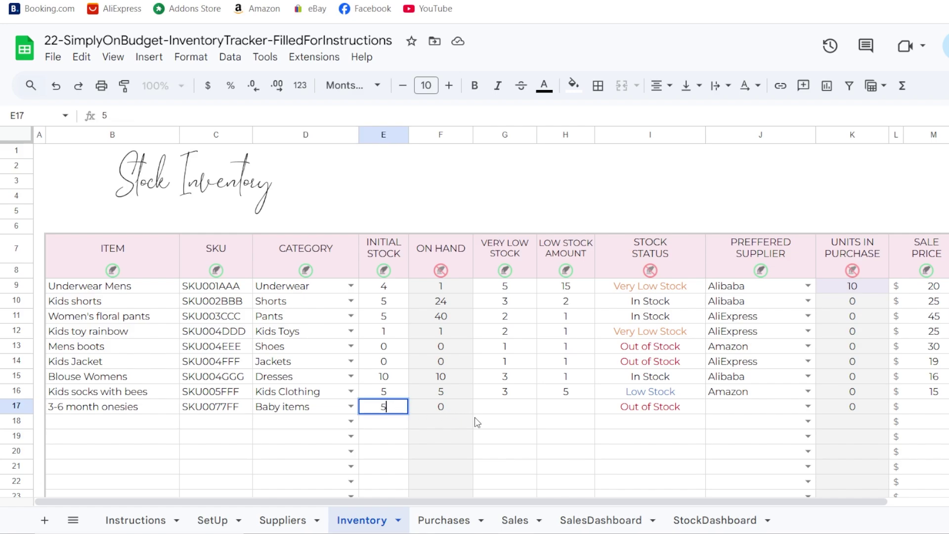
key("Return")
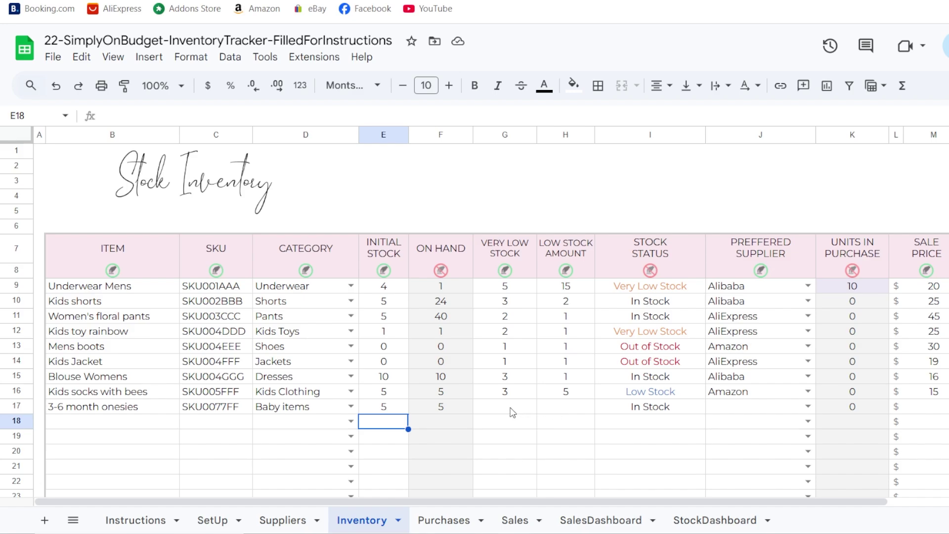
double_click(510, 408)
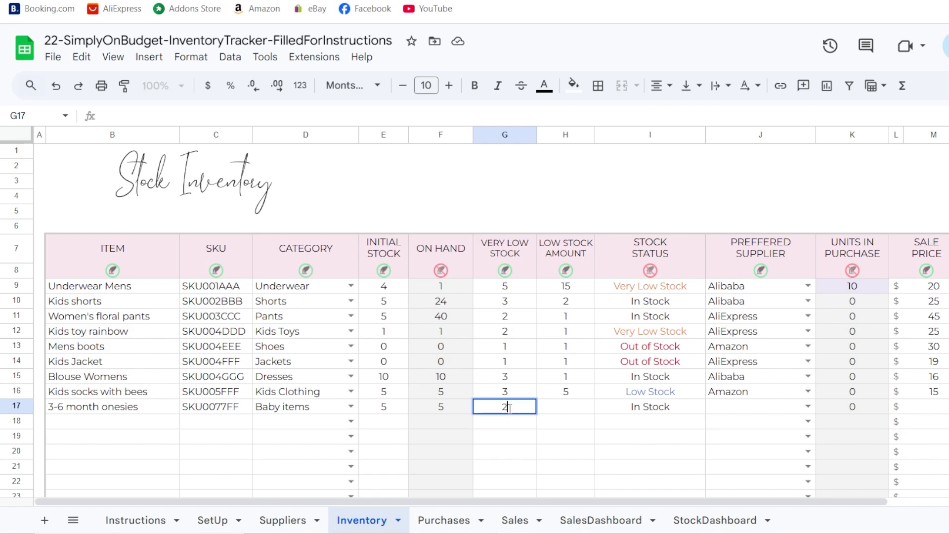
type("2")
key("Return")
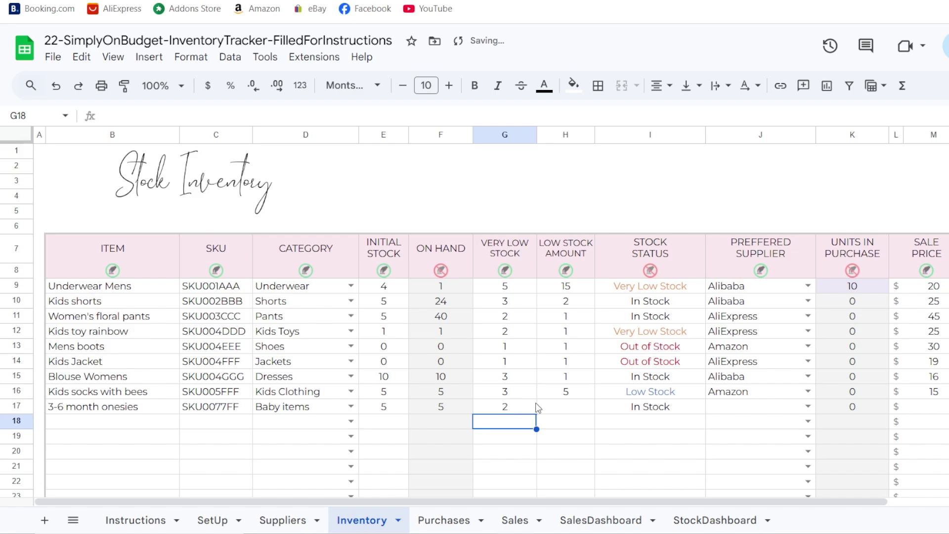
left_click(572, 412)
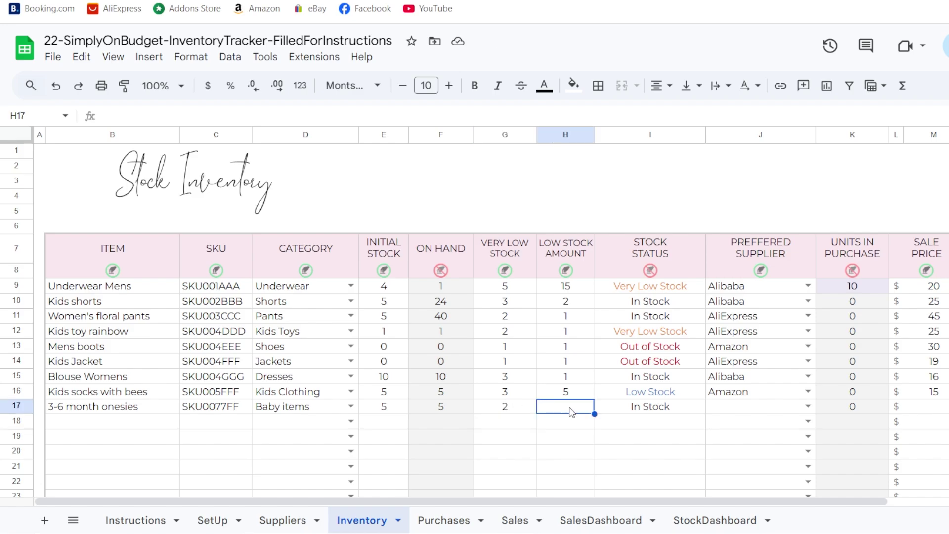
type("6")
key("Return")
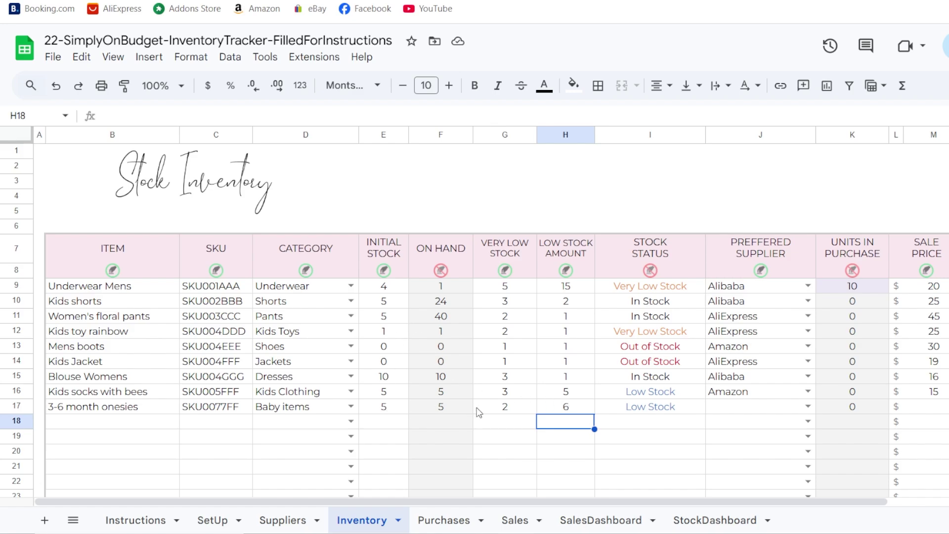
left_click(648, 347)
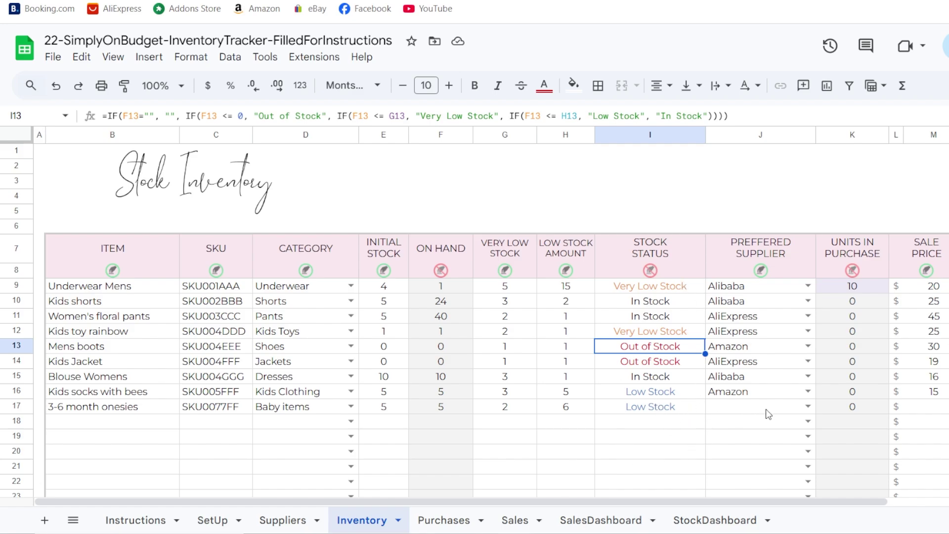
Choose AliExpress as the preferred supplier for the 3-6 month onesies.
left_click(791, 410)
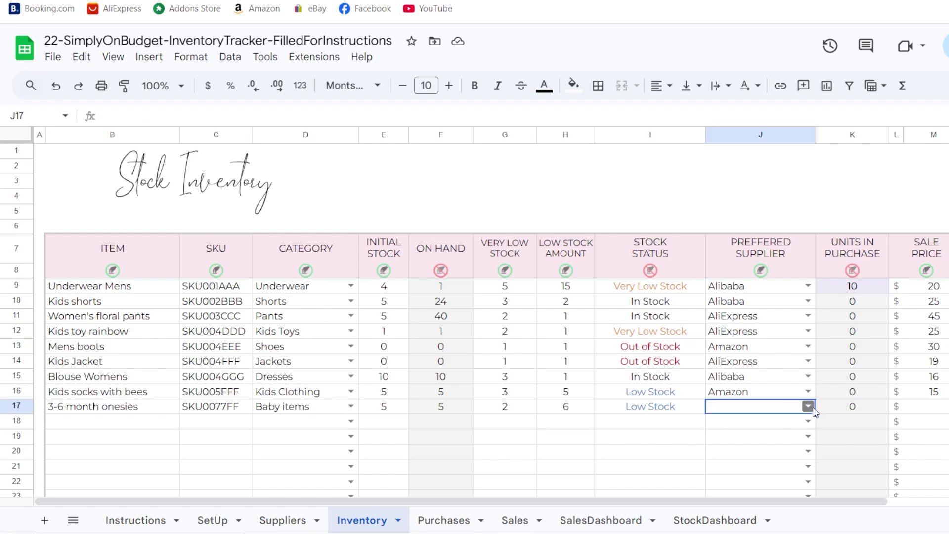
left_click(809, 407)
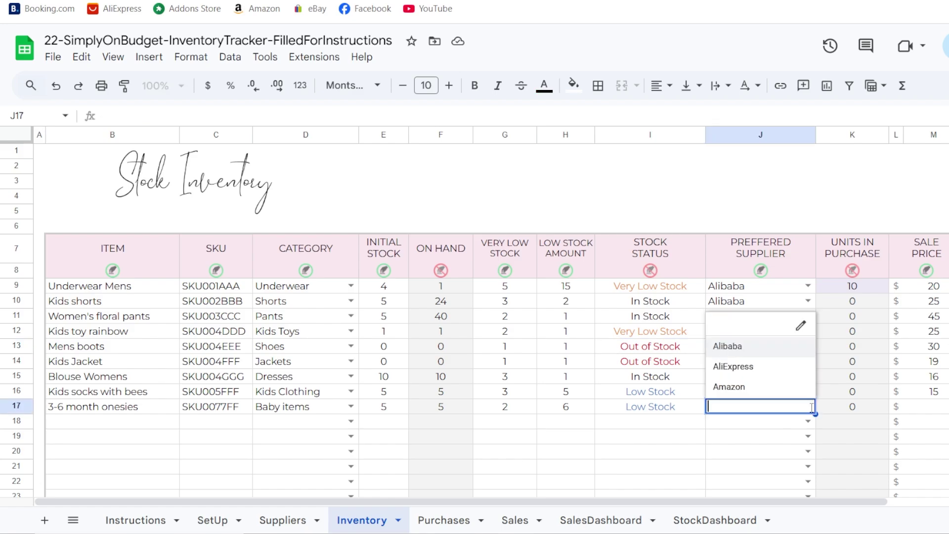
left_click(769, 368)
Set the onesies' sale price to 20 and purchase cost to 4, and check the row's profit formula.
left_click(944, 412)
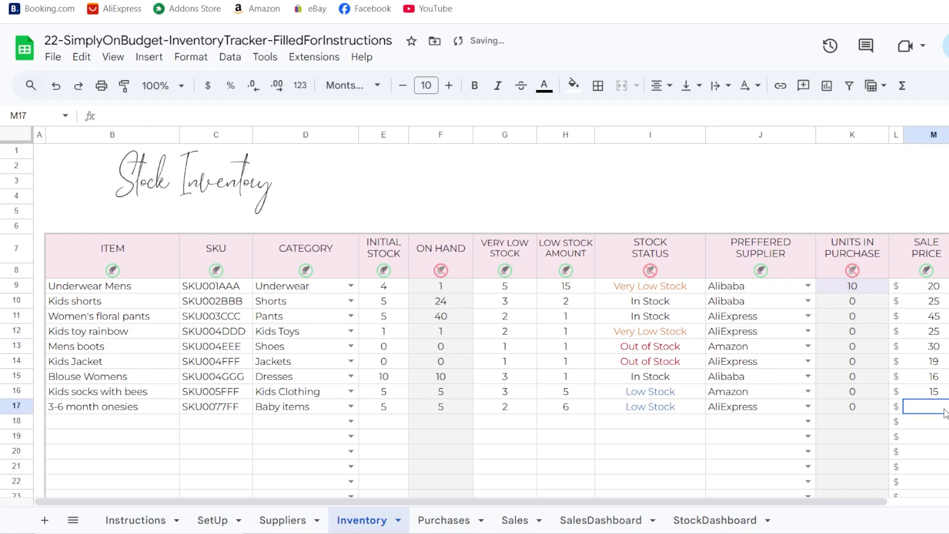
left_click_drag(615, 500, 808, 499)
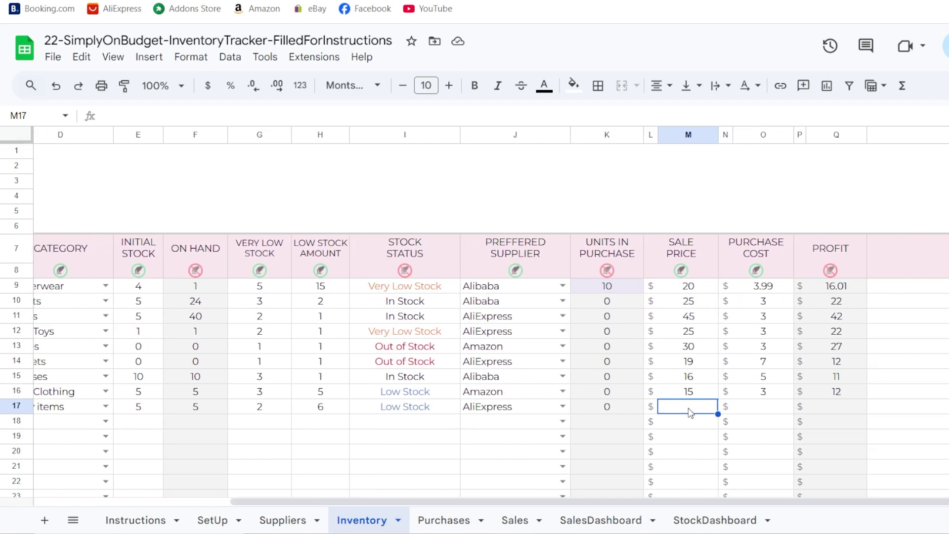
type("20")
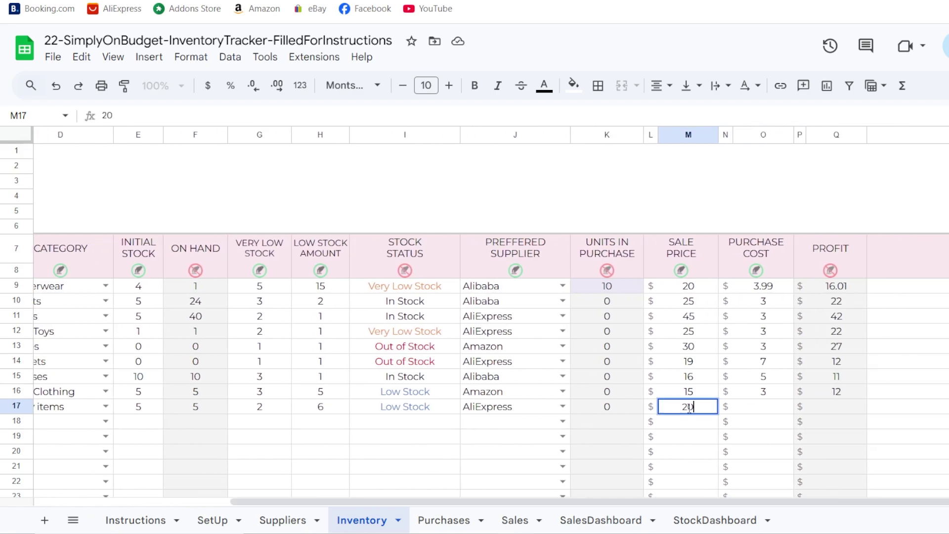
left_click(774, 415)
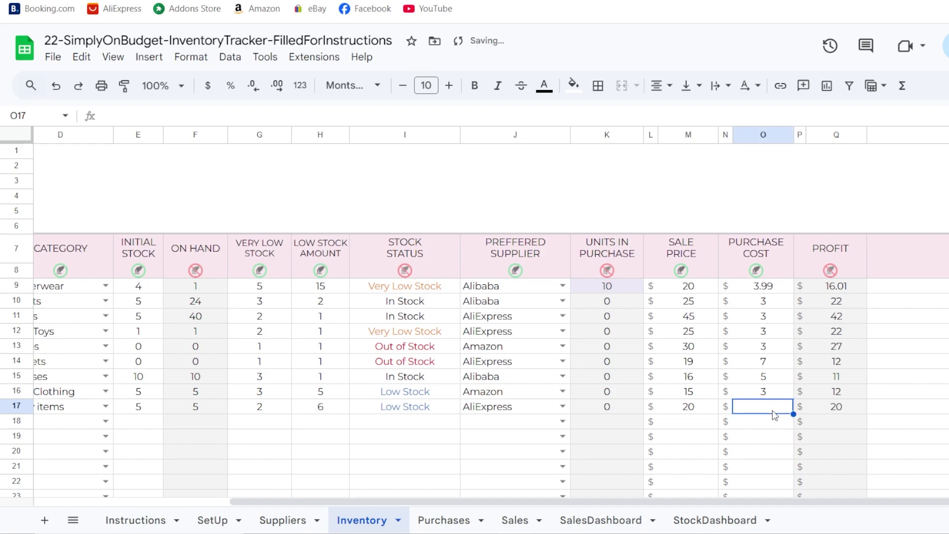
type("3")
type("4")
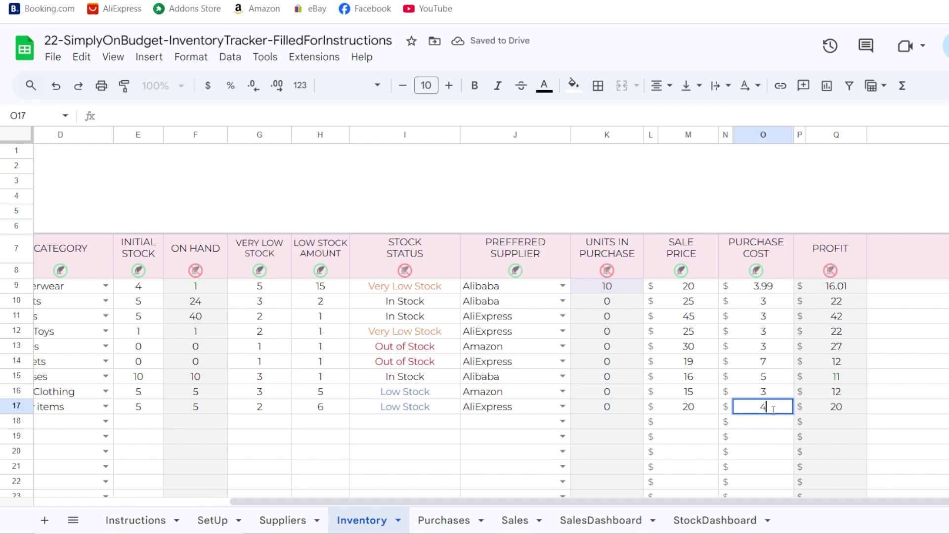
key("Return")
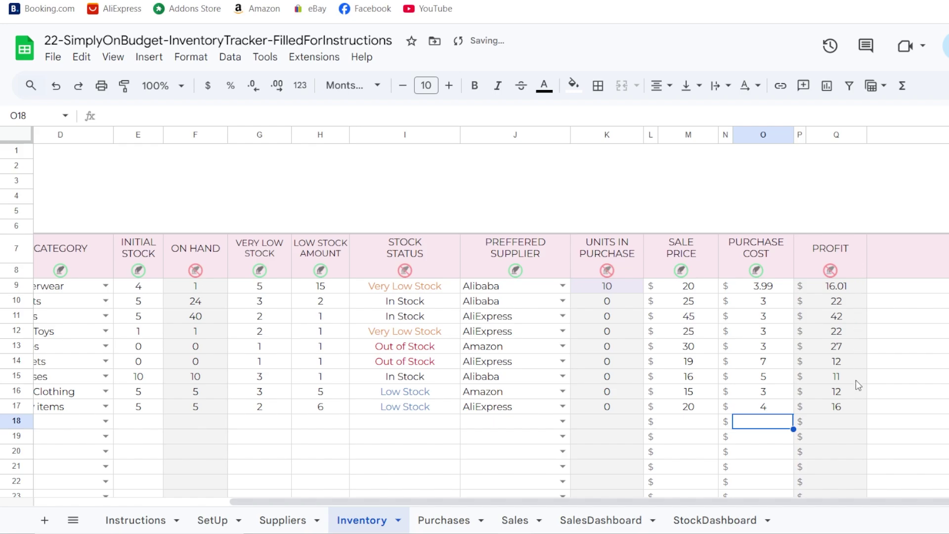
left_click(851, 411)
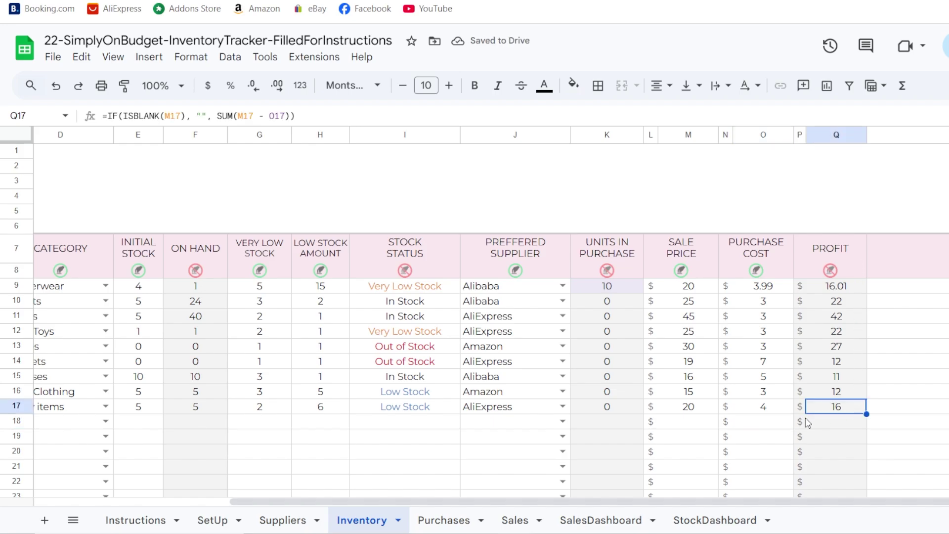
Select 3-6 month onesies as the item in row 12 of the Purchases sheet.
left_click(474, 494)
scroll(474, 500, "left", 5)
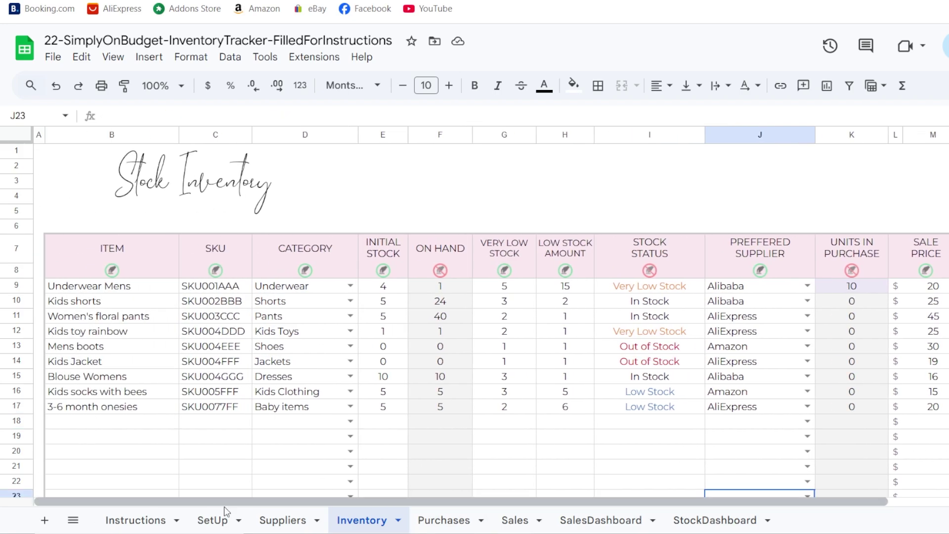
left_click(444, 521)
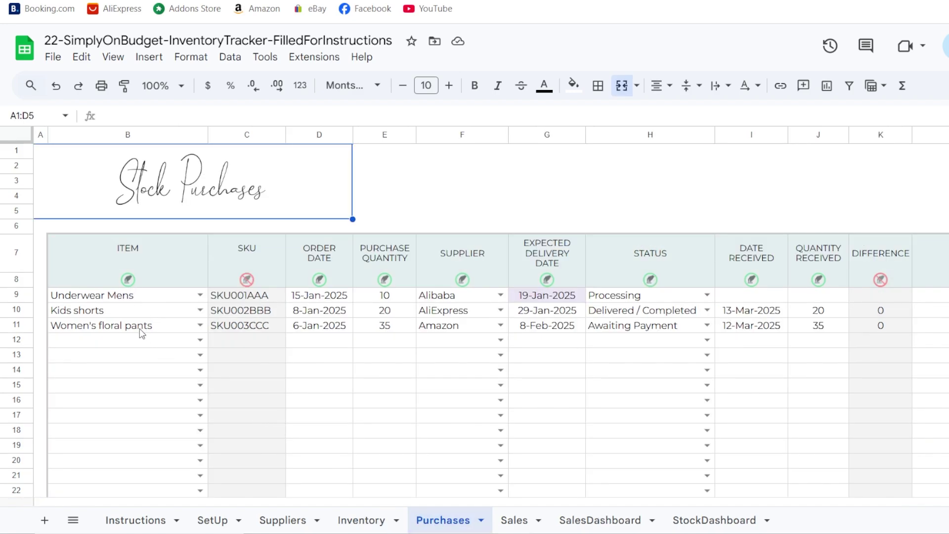
left_click(200, 339)
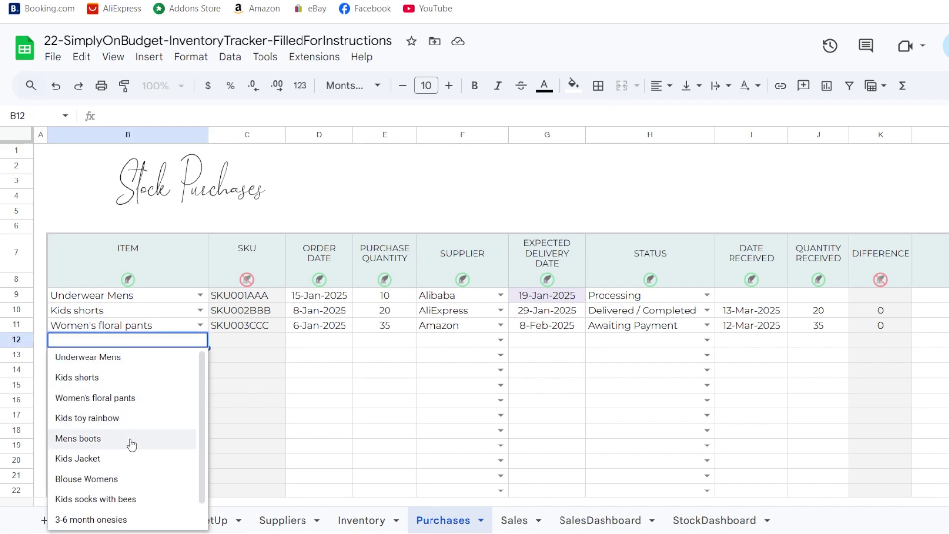
scroll(127, 485, "down", 1)
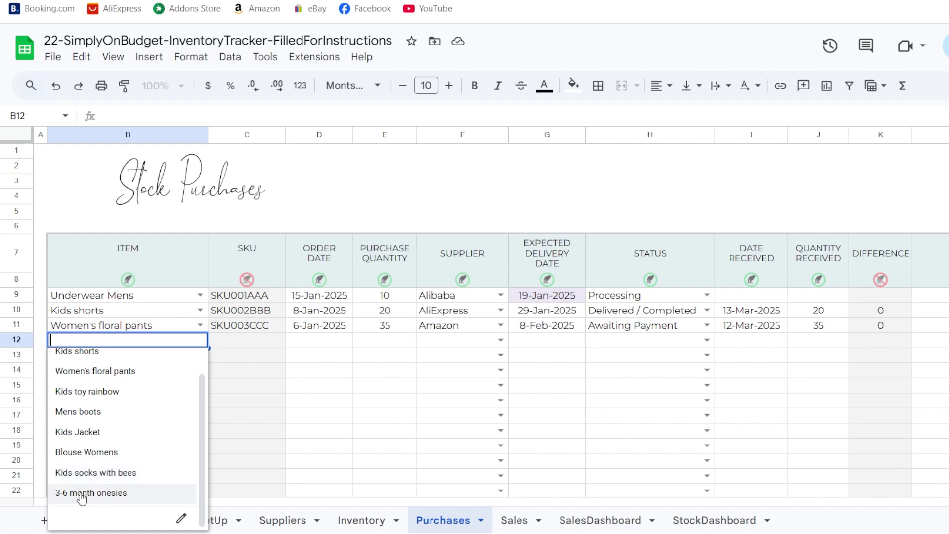
left_click(119, 493)
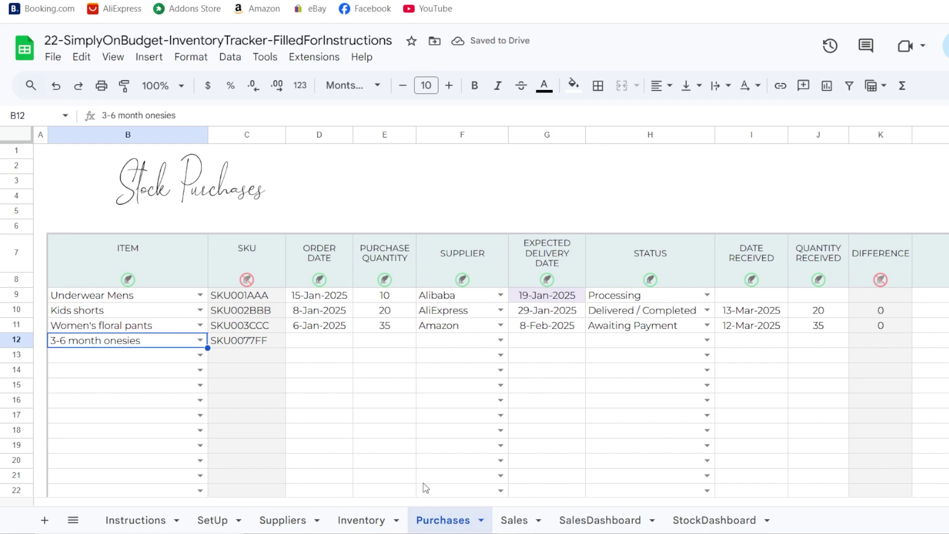
Set the initial stock of the 3-6 month onesies to 0 in the Inventory sheet and check the row's stock status formula.
left_click(361, 519)
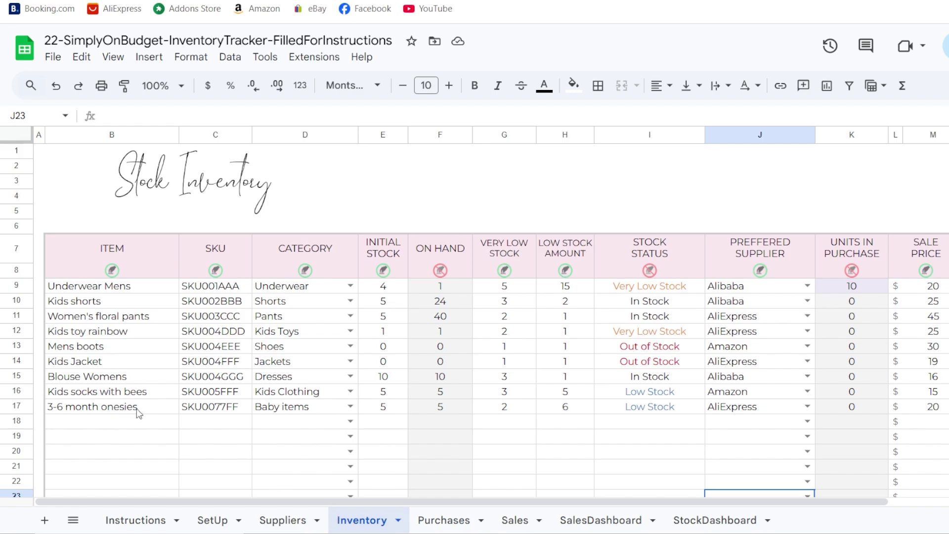
left_click(387, 410)
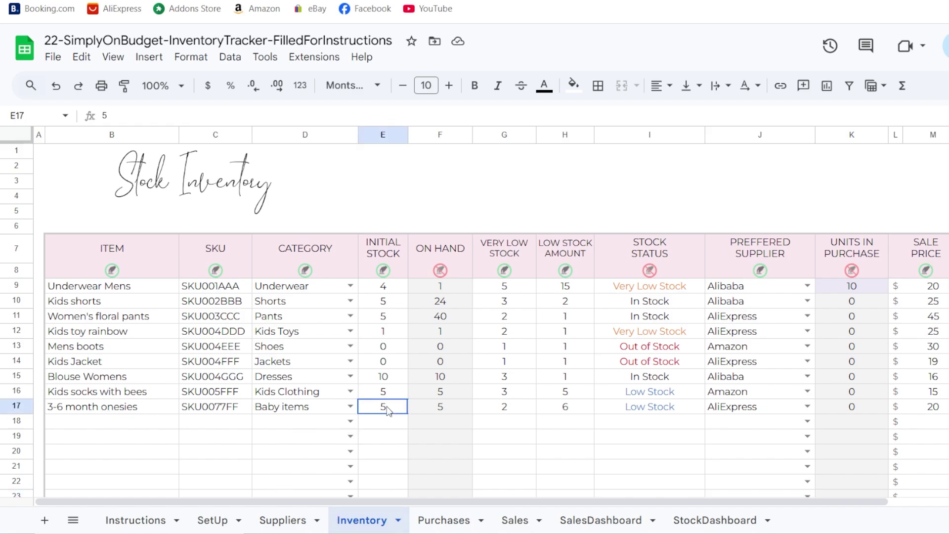
type("0")
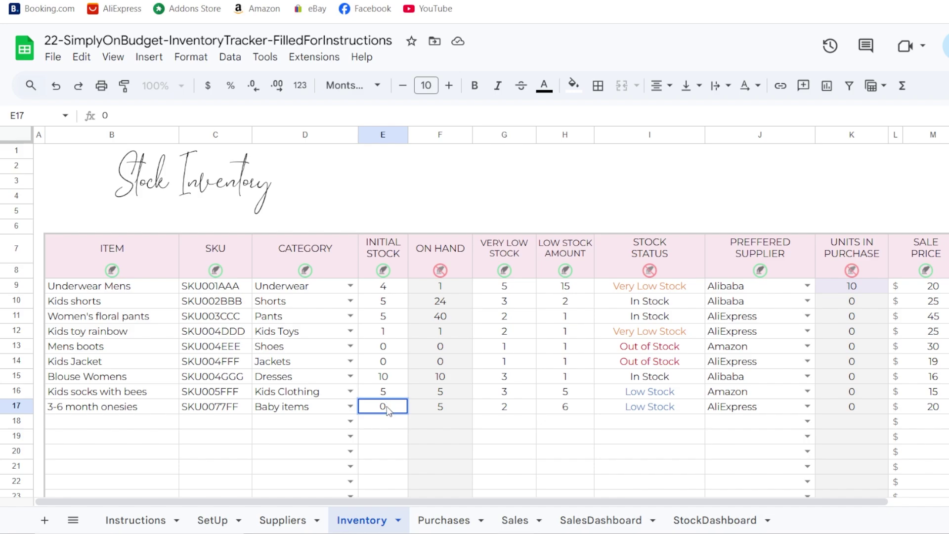
key("Return")
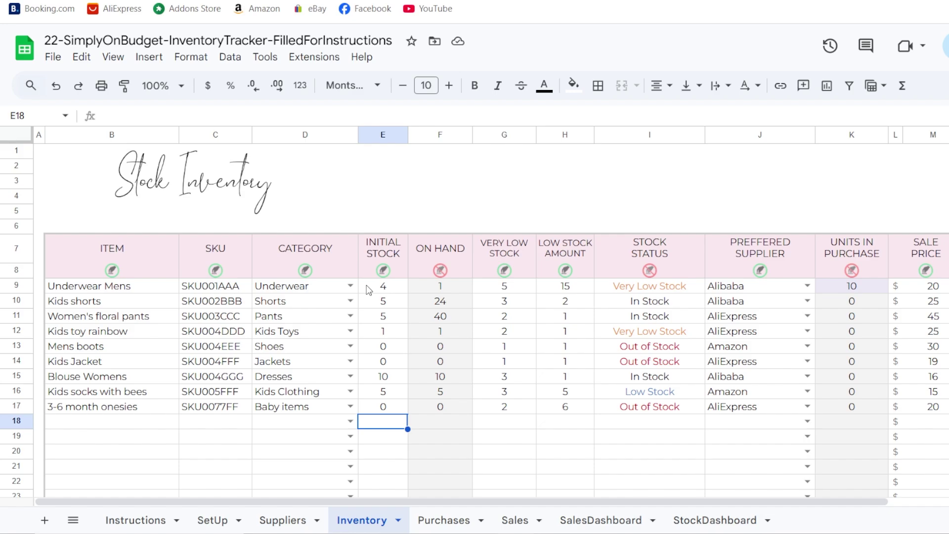
left_click(500, 410)
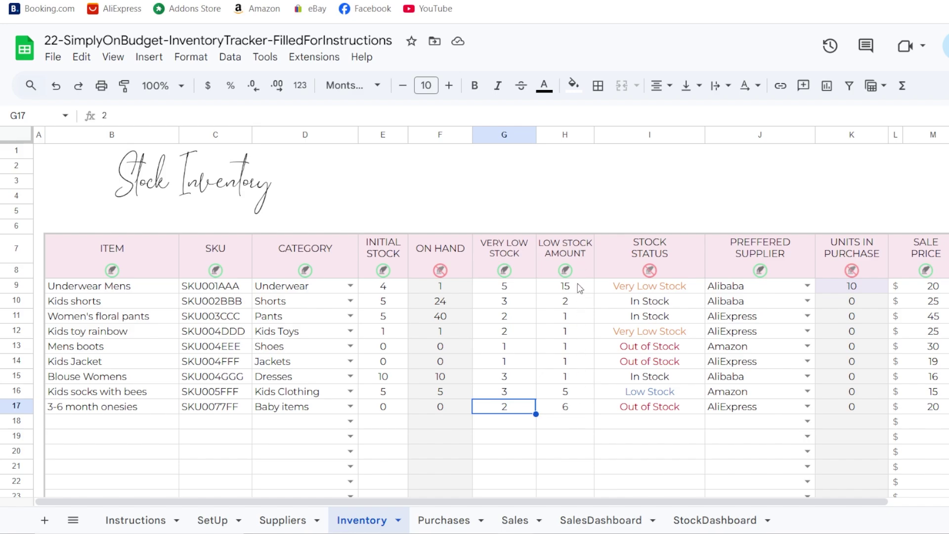
left_click(662, 413)
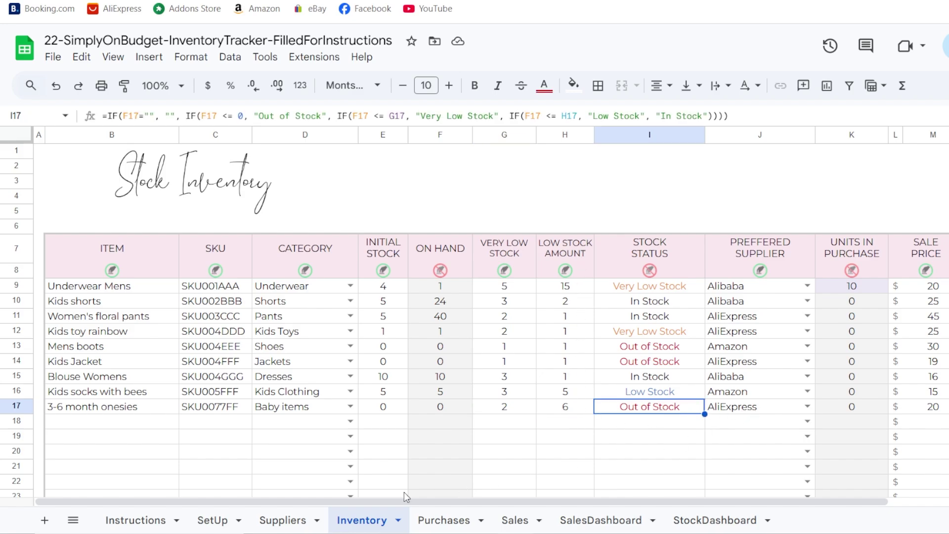
In the Purchases sheet, set the onesies' order date to 8-May-2025 and the purchase quantity to 35.
left_click(443, 520)
left_click(236, 408)
left_click(442, 519)
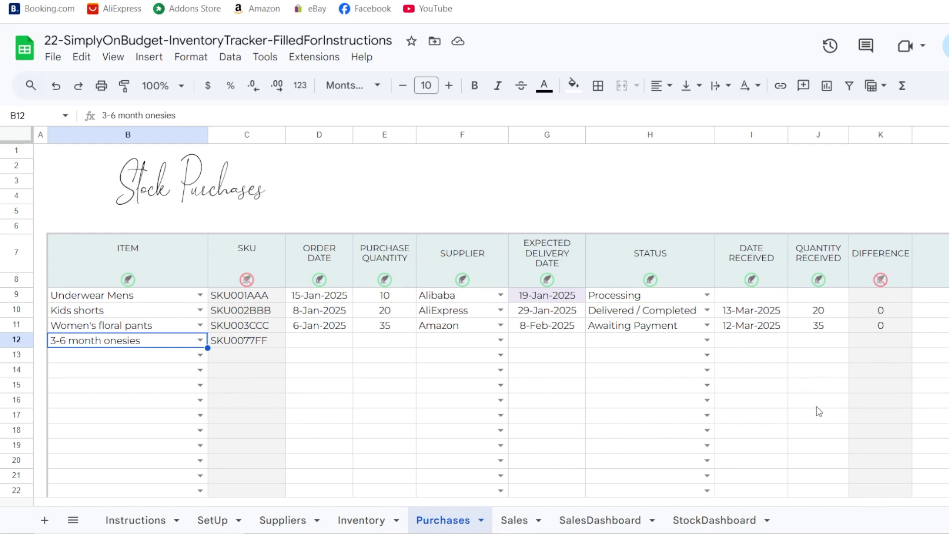
double_click(310, 342)
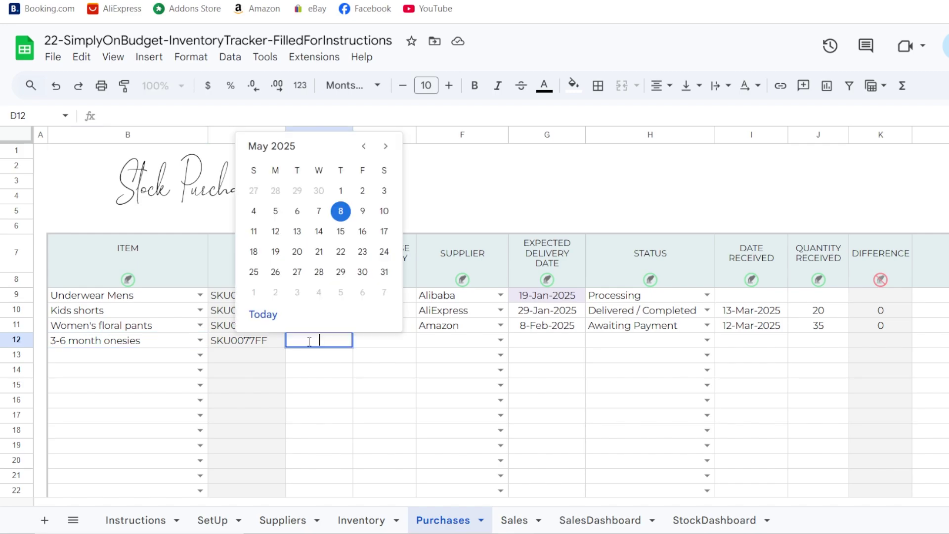
left_click(341, 211)
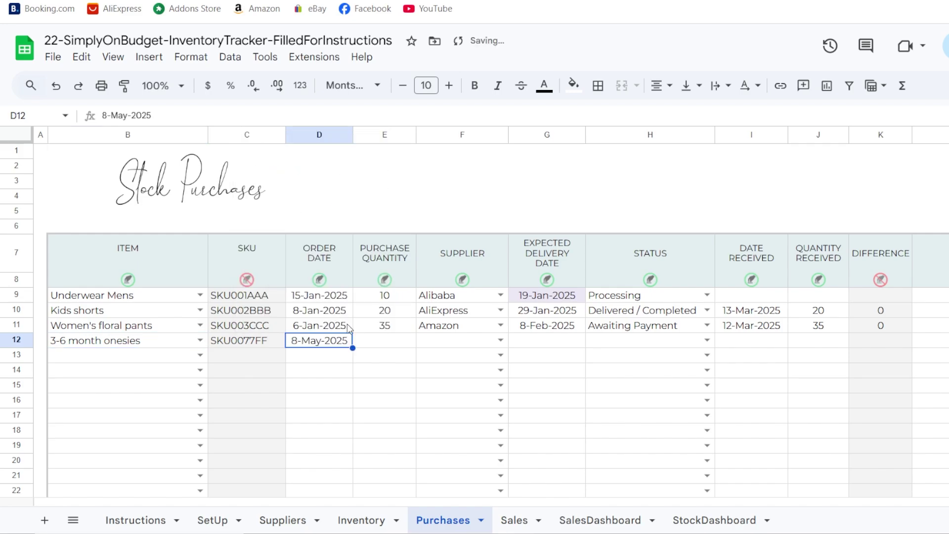
left_click(390, 342)
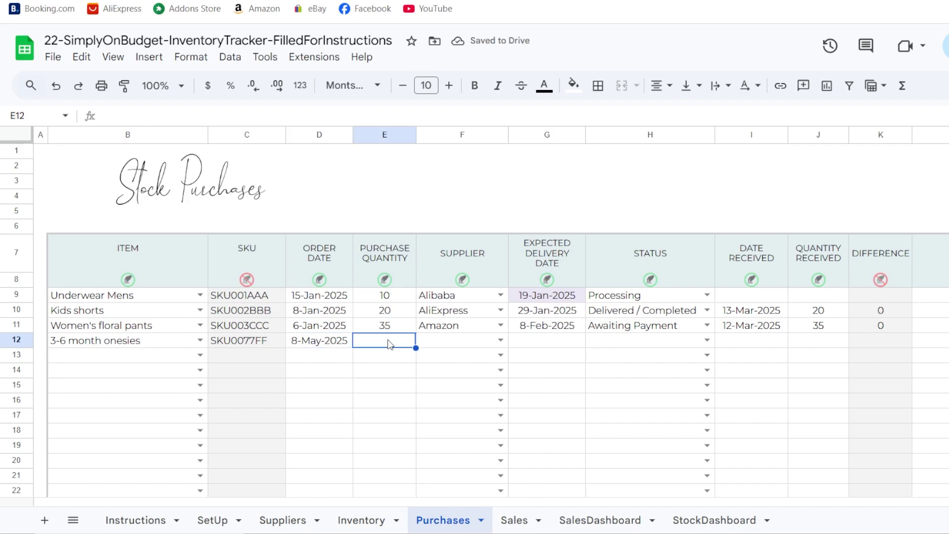
type("35")
key("Tab")
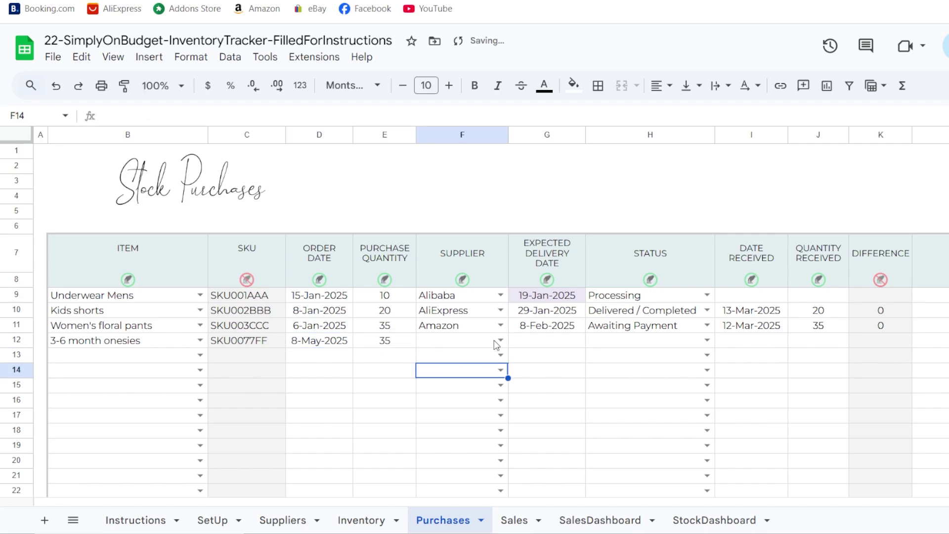
Check the onesies' units in purchase in the Inventory sheet and return to the Purchases sheet.
left_click(500, 340)
key("Escape")
left_click(370, 526)
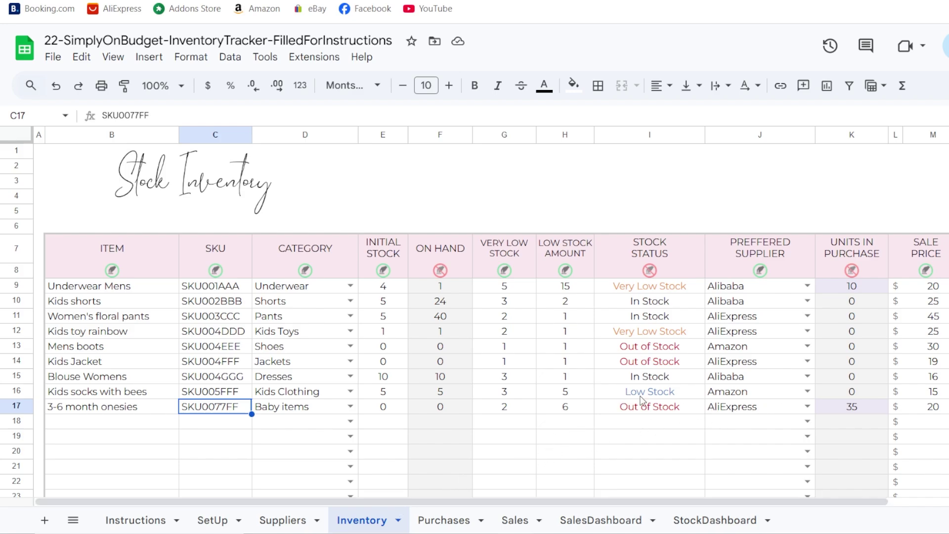
left_click(433, 518)
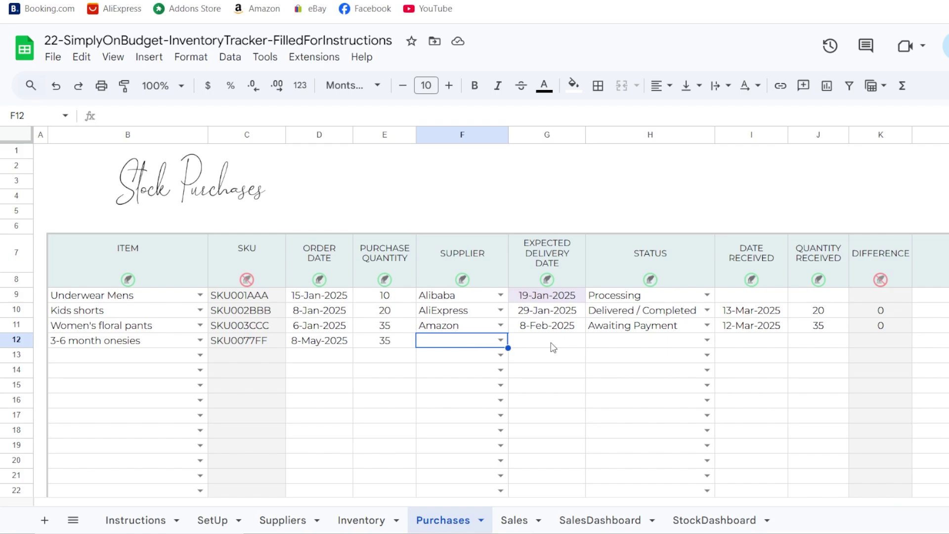
Choose AliExpress as the supplier of the onesies purchase and set its expected delivery date to 22-May-2025.
left_click(501, 340)
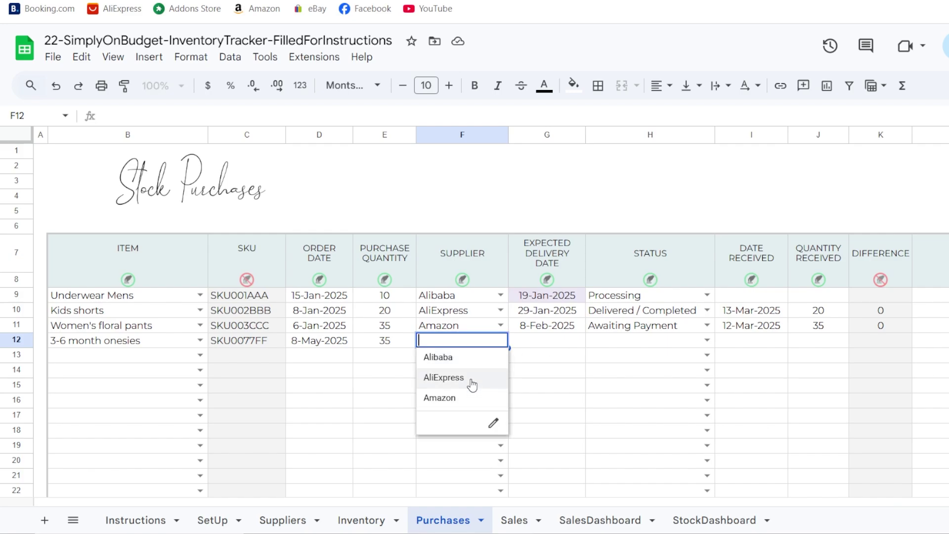
left_click(449, 379)
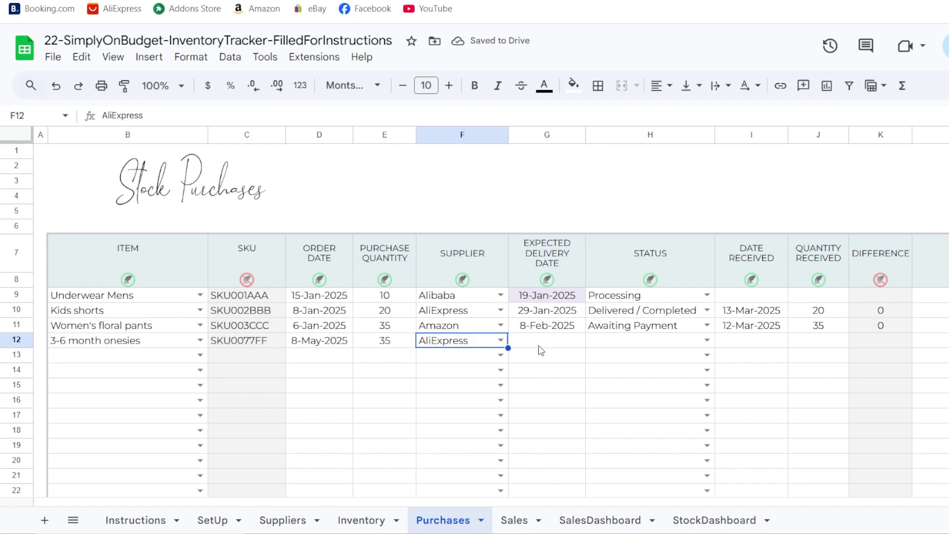
double_click(569, 343)
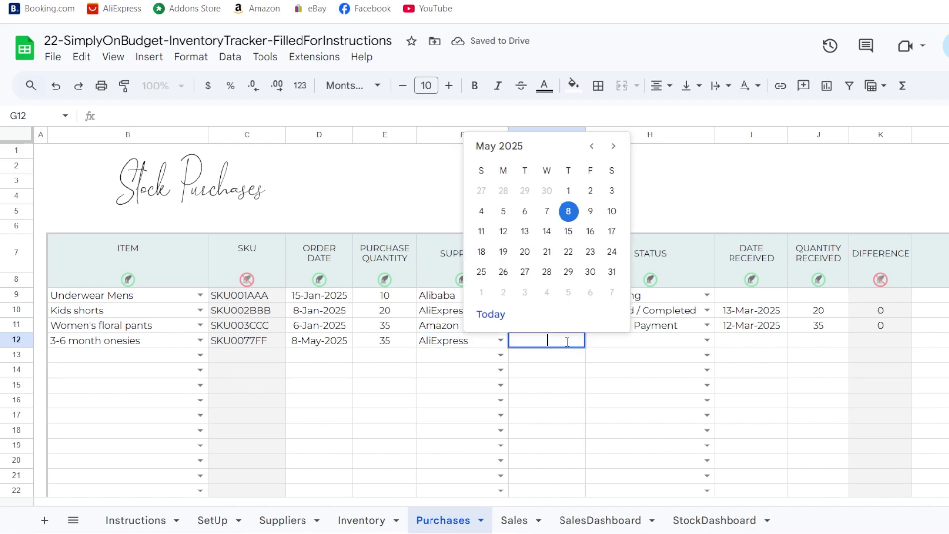
left_click(569, 251)
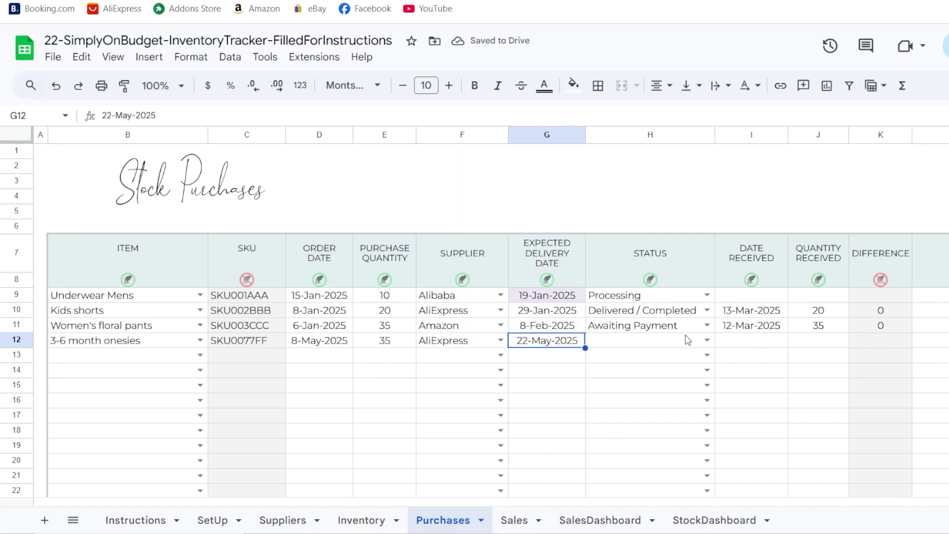
Review the available statuses for the onesies purchase and set its status to Processing.
left_click(707, 340)
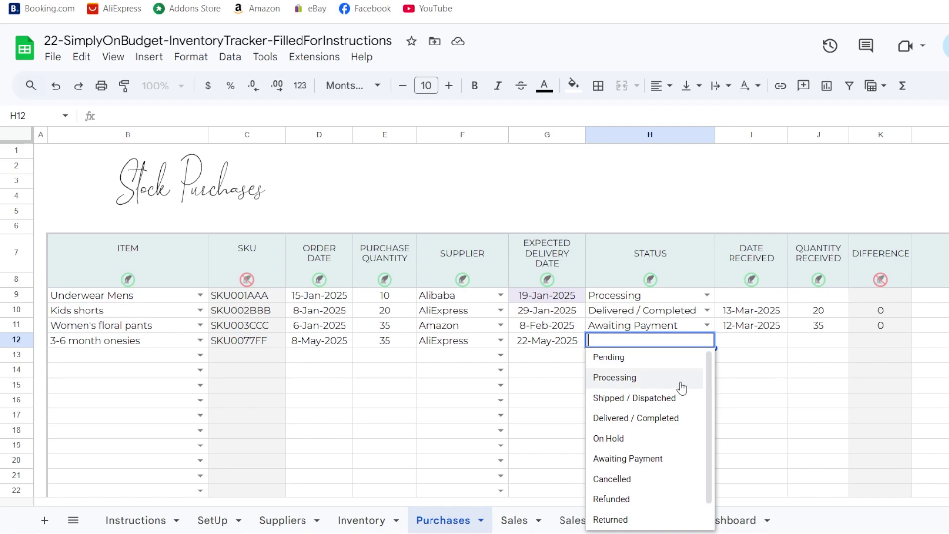
scroll(675, 381, "down", 1)
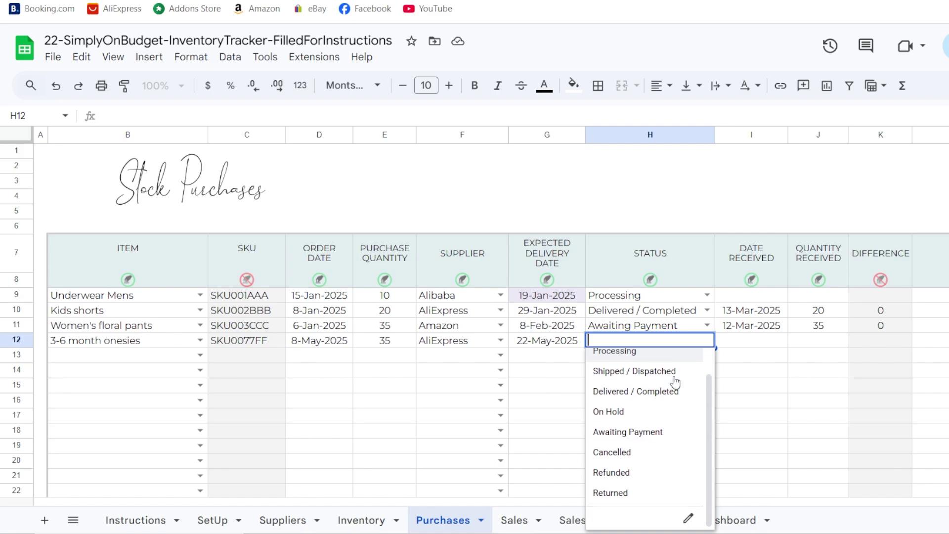
scroll(674, 381, "up", 1)
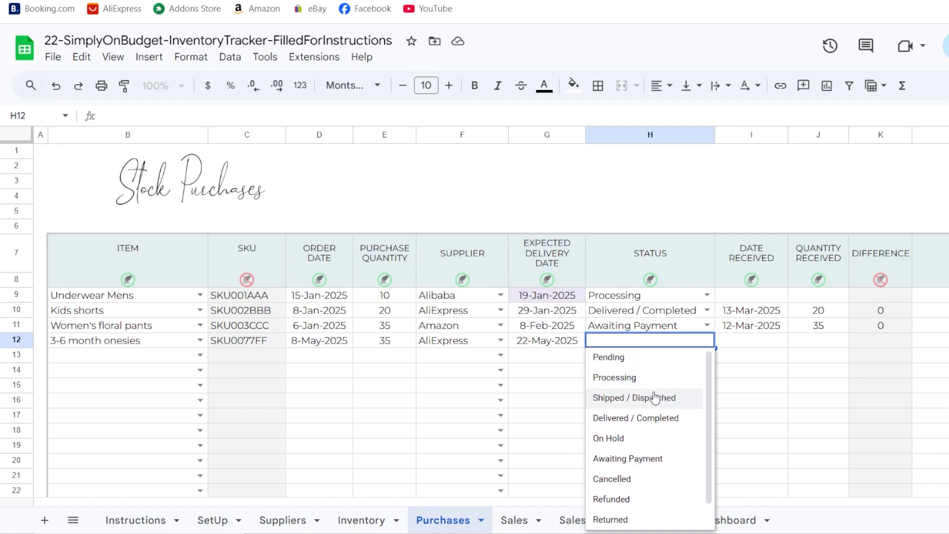
left_click(647, 379)
left_click(707, 340)
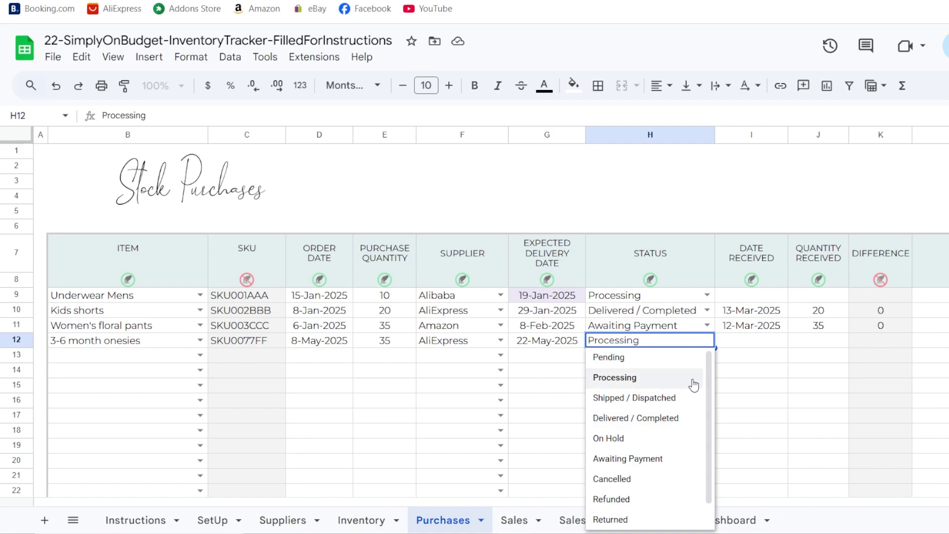
left_click(758, 347)
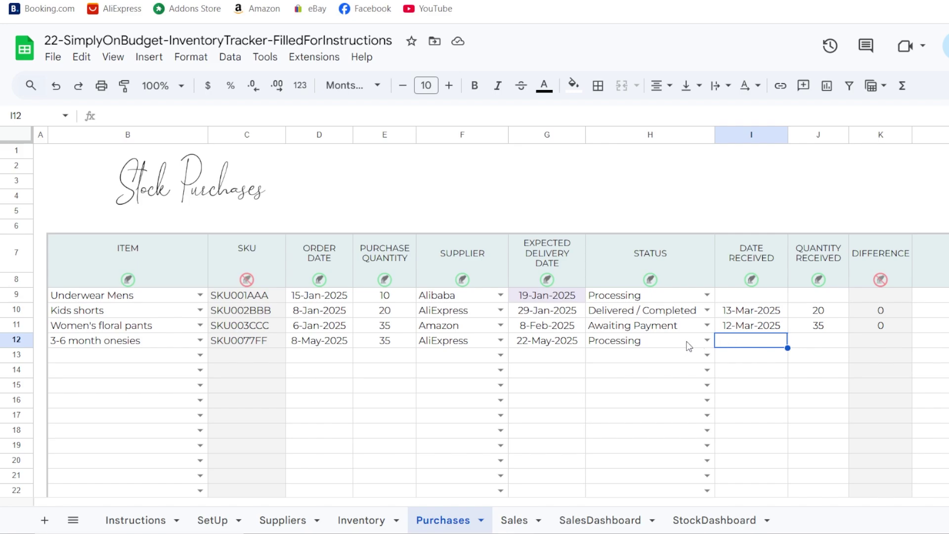
Enter 35 as the onesies' quantity received, and change it to 30 to test the difference column.
left_click(821, 342)
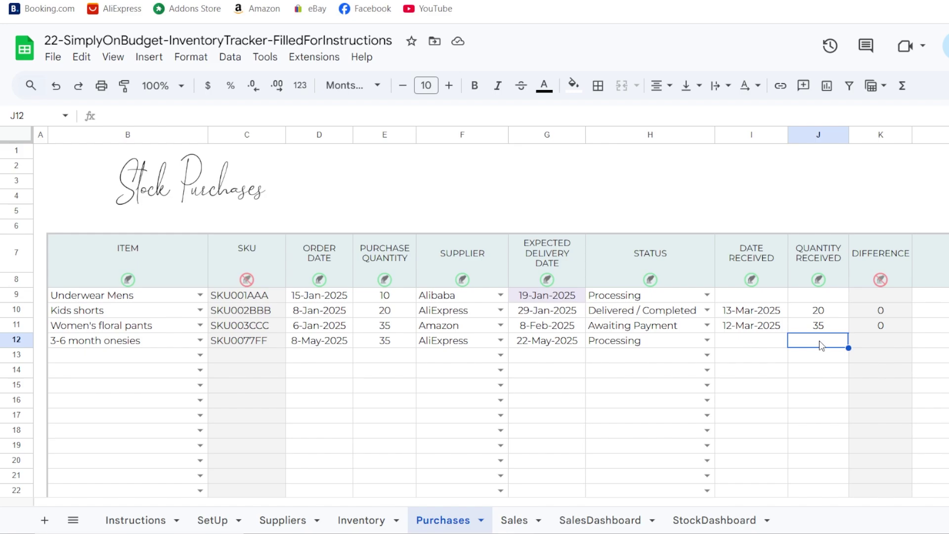
type("35")
key("Return")
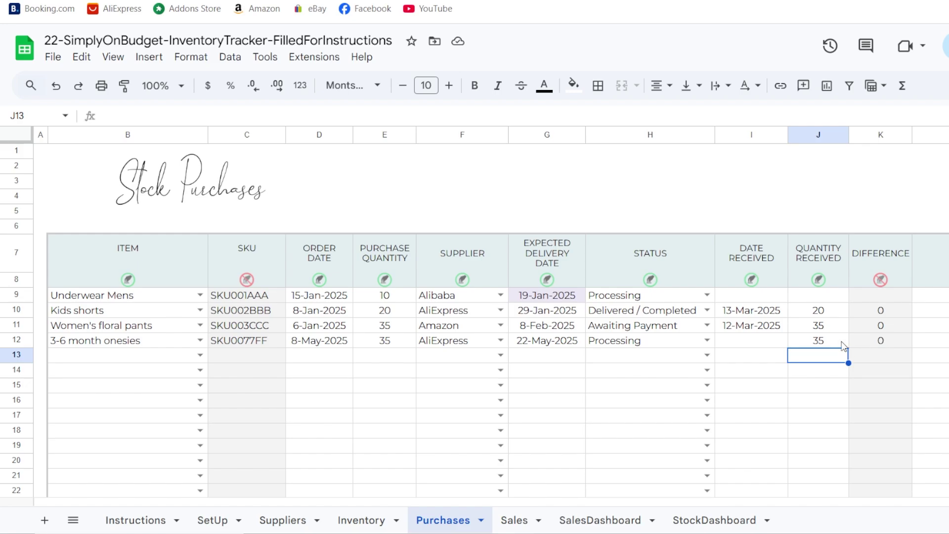
left_click(824, 342)
type("30")
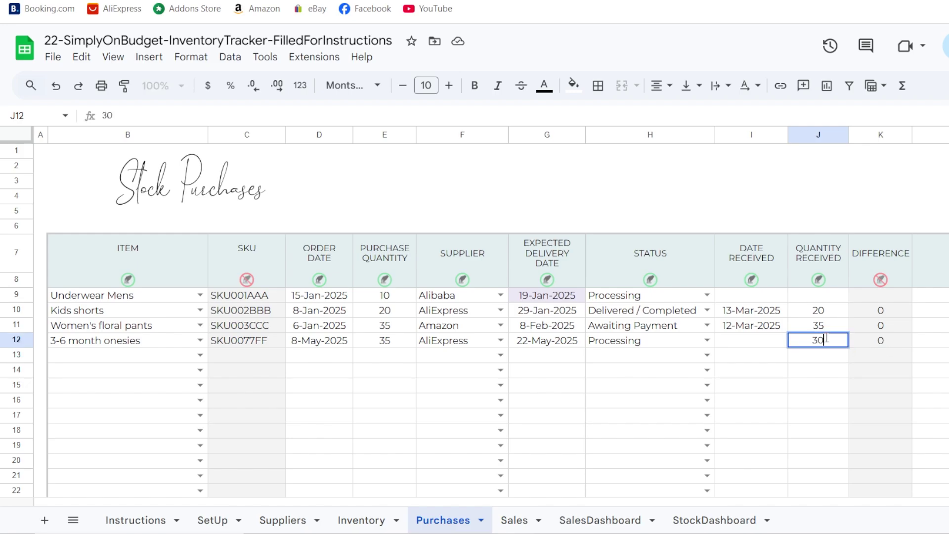
key("Return")
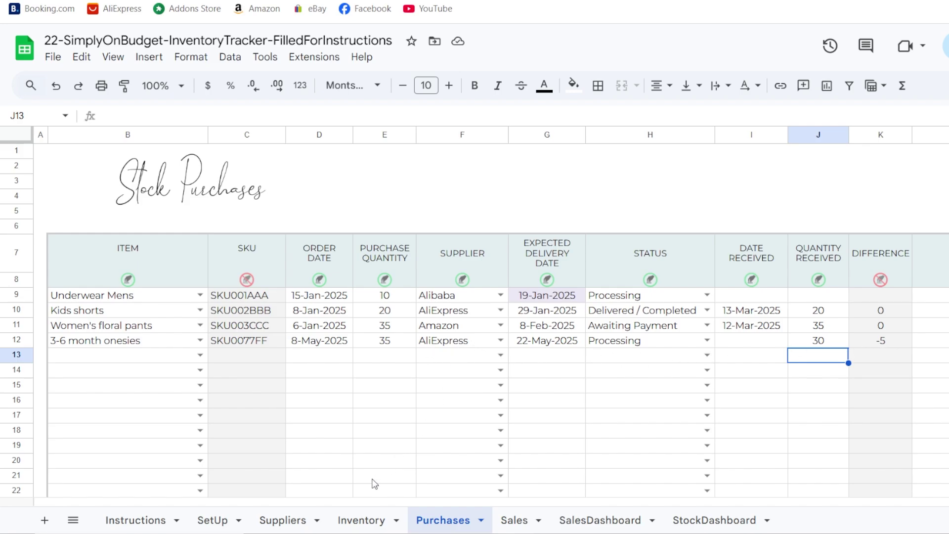
Check the onesies' on-hand stock and stock status in the Inventory sheet and return to the Purchases sheet.
left_click(295, 517)
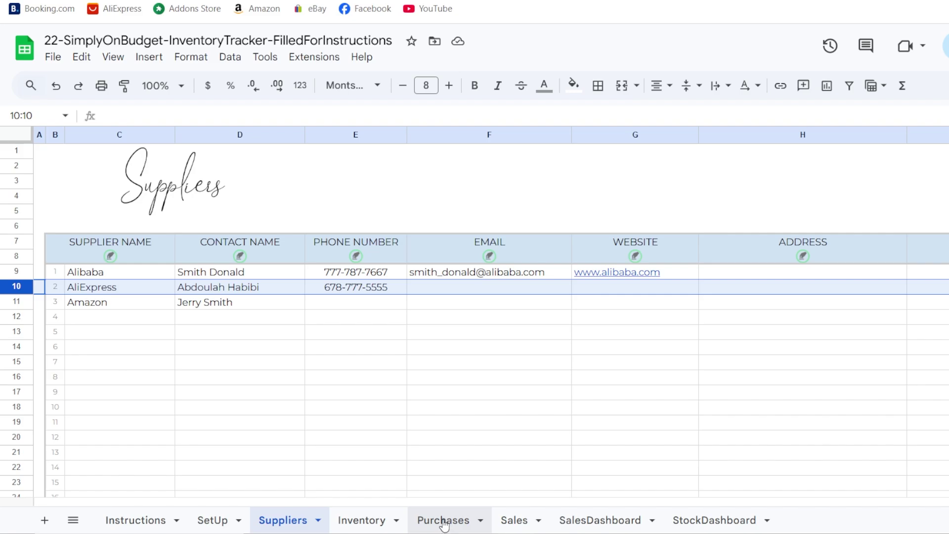
left_click(378, 522)
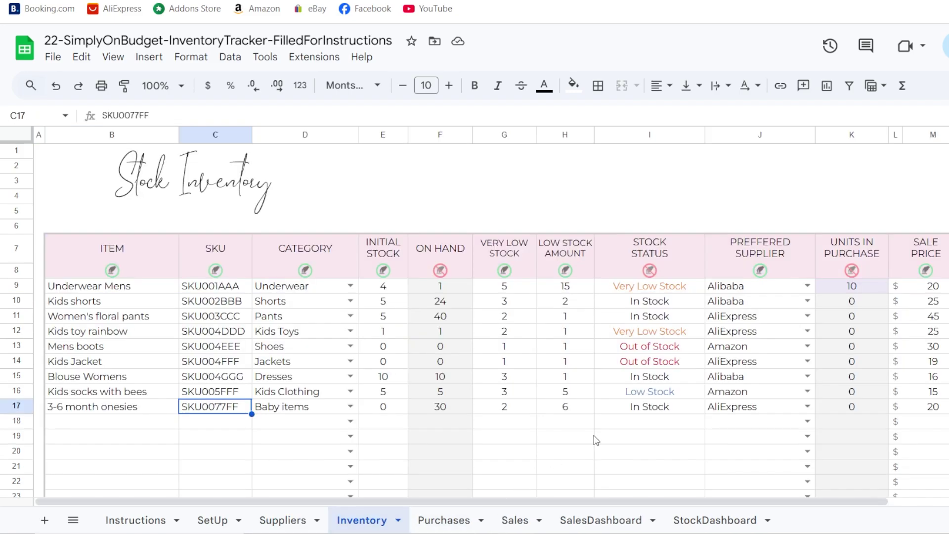
left_click(443, 520)
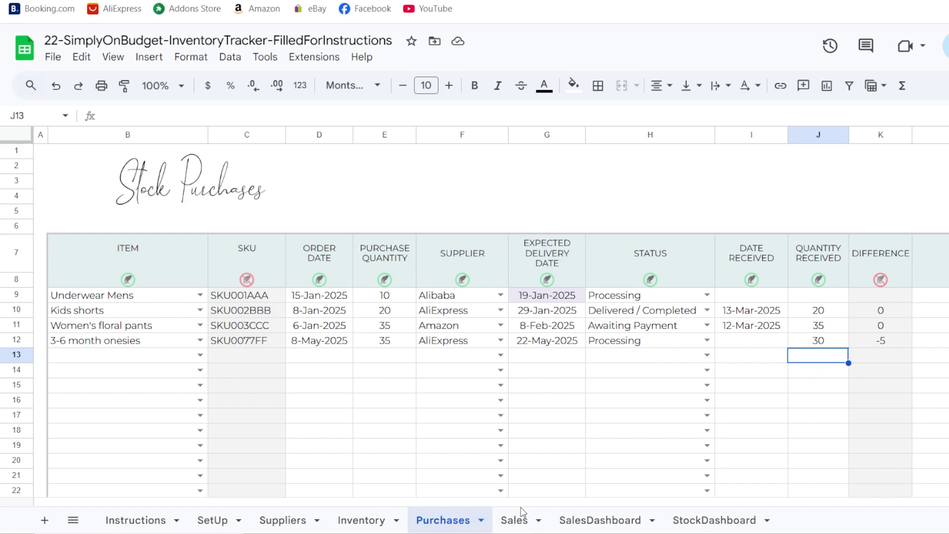
Clear the quantity received for the 3-6 month onesies purchase.
left_click(836, 344)
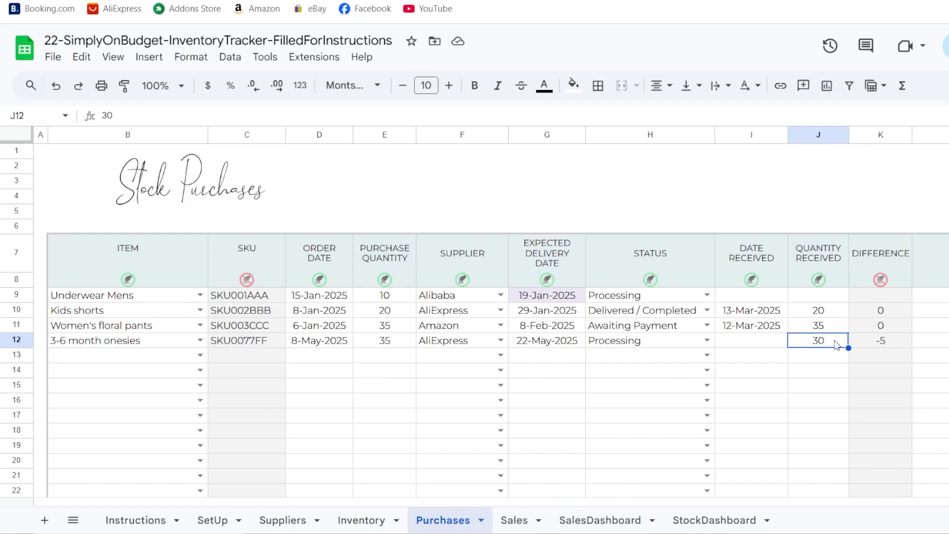
key("Delete")
double_click(835, 341)
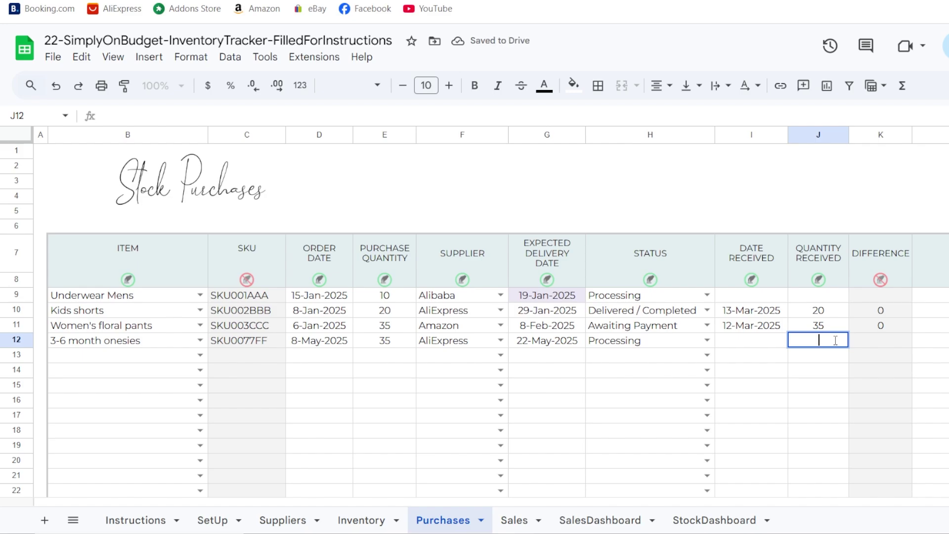
key("Escape")
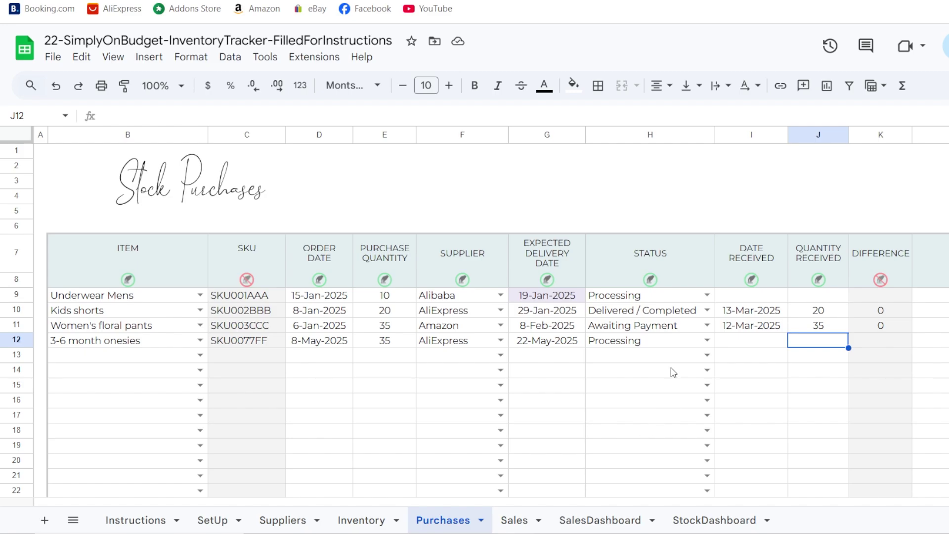
Set the 3-6 month onesies purchase status to Delivered / Completed and its date received to 23-May-2025.
left_click(709, 342)
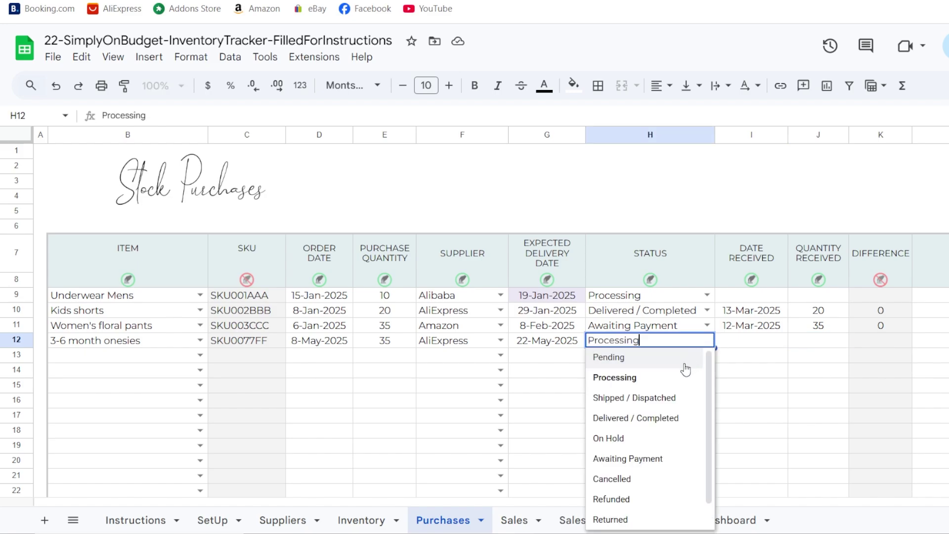
left_click(656, 420)
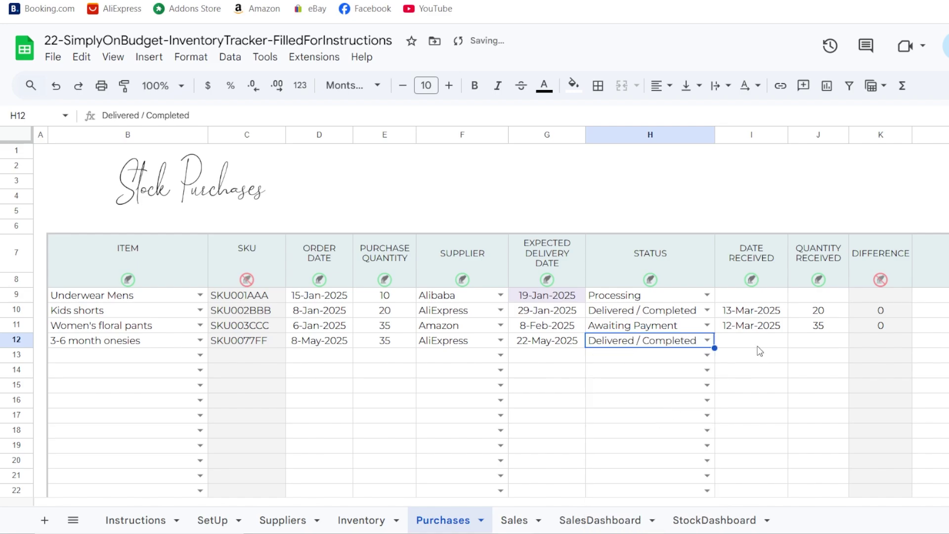
double_click(760, 343)
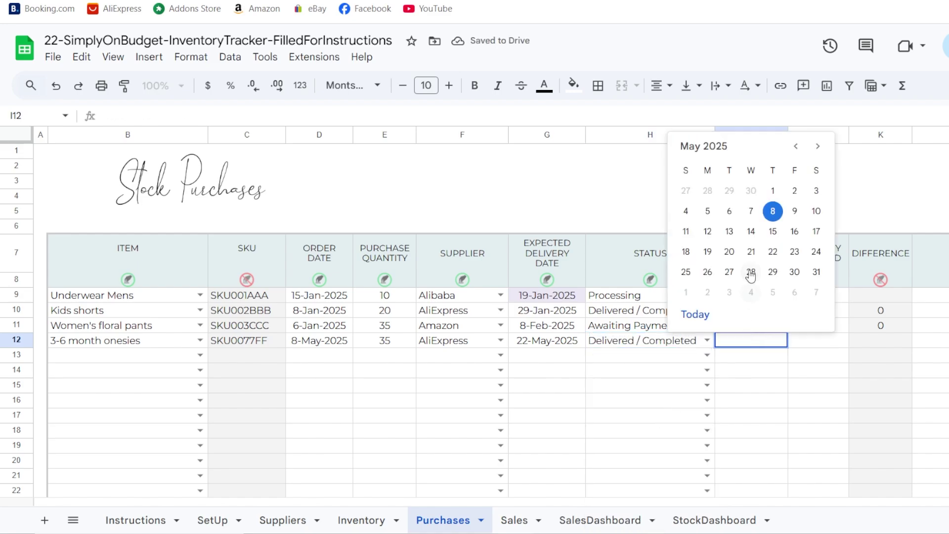
left_click(794, 252)
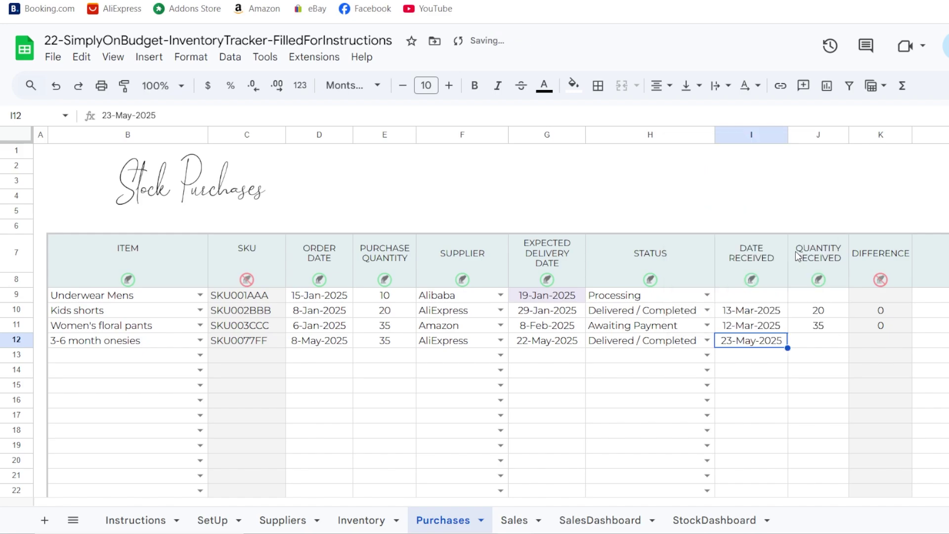
Enter 35 as the quantity received for the 3-6 month onesies purchase.
left_click(829, 346)
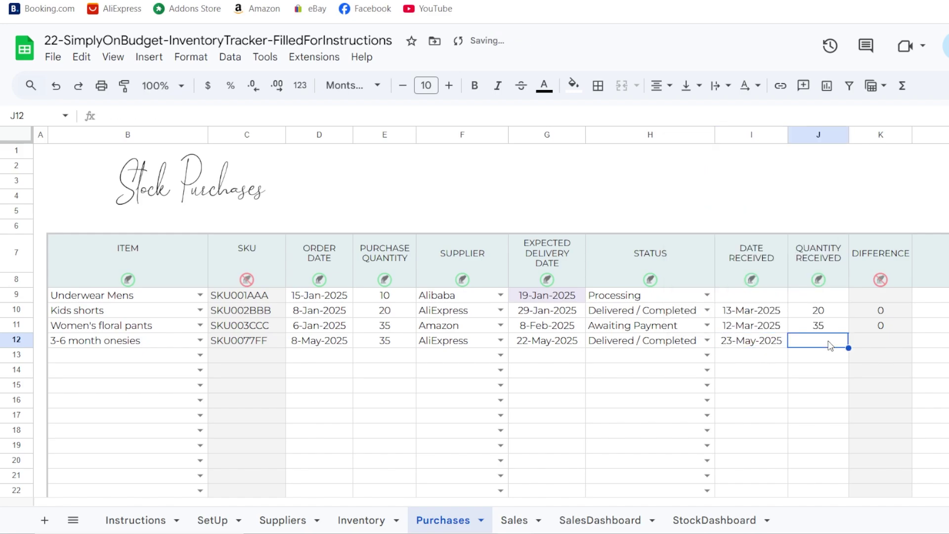
type("35")
key("Return")
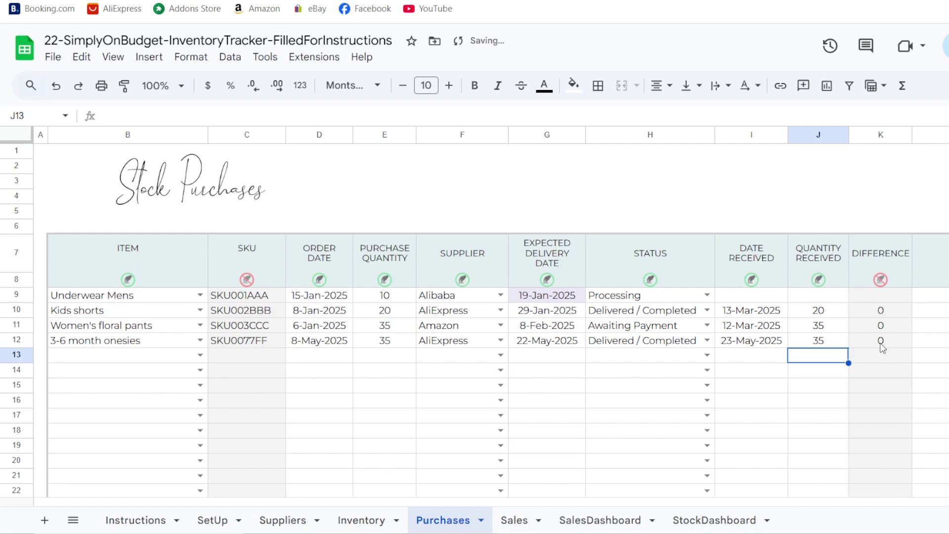
Start a new entry in the Sales sheet's first empty row with the date 26-May-2025 and a placeholder sale ID.
left_click(507, 523)
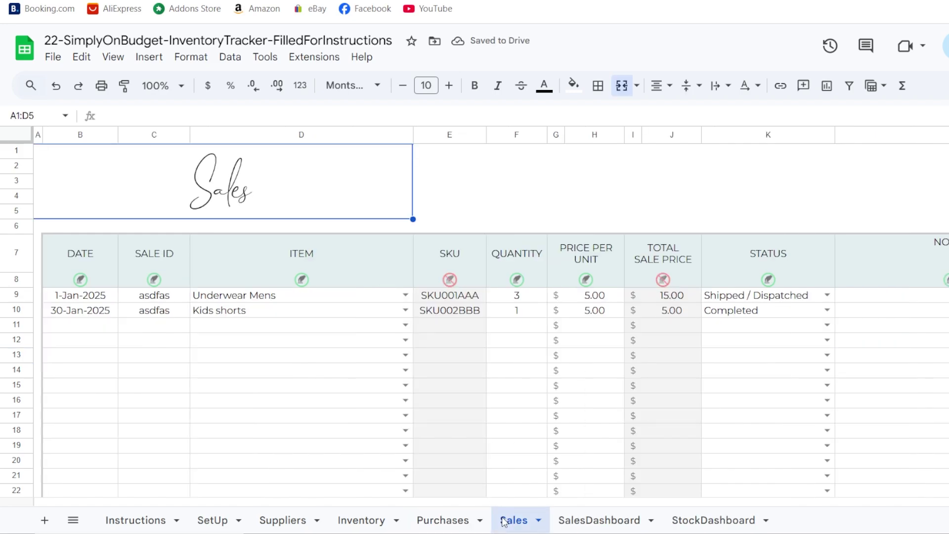
double_click(77, 330)
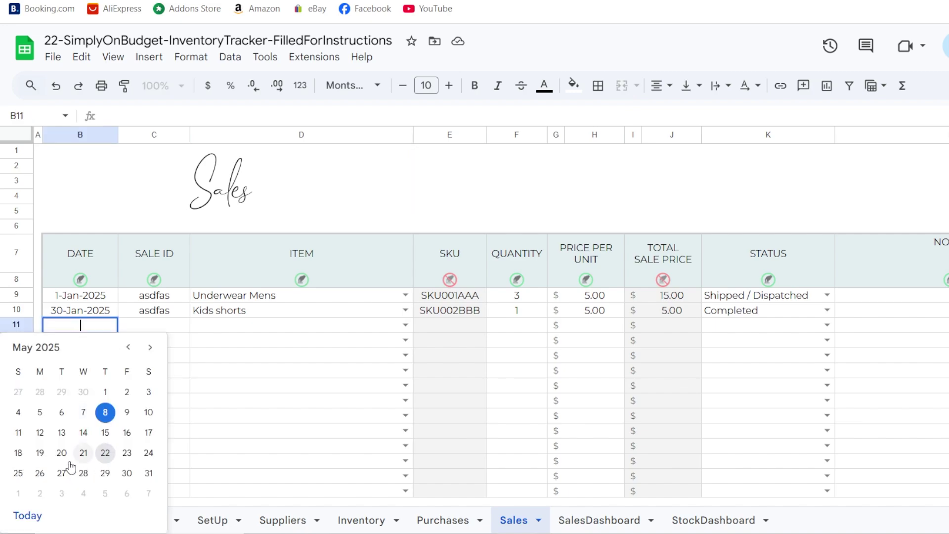
left_click(39, 472)
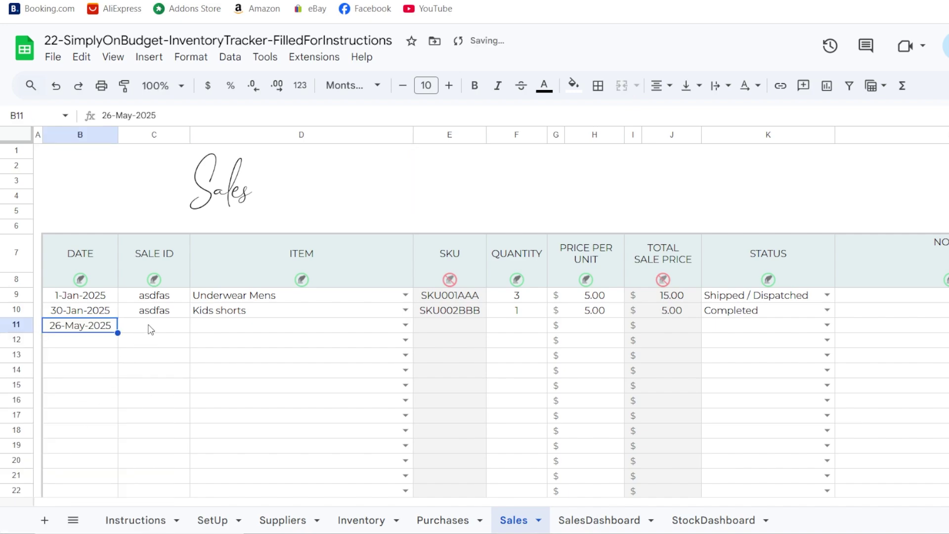
left_click(150, 330)
type("asd")
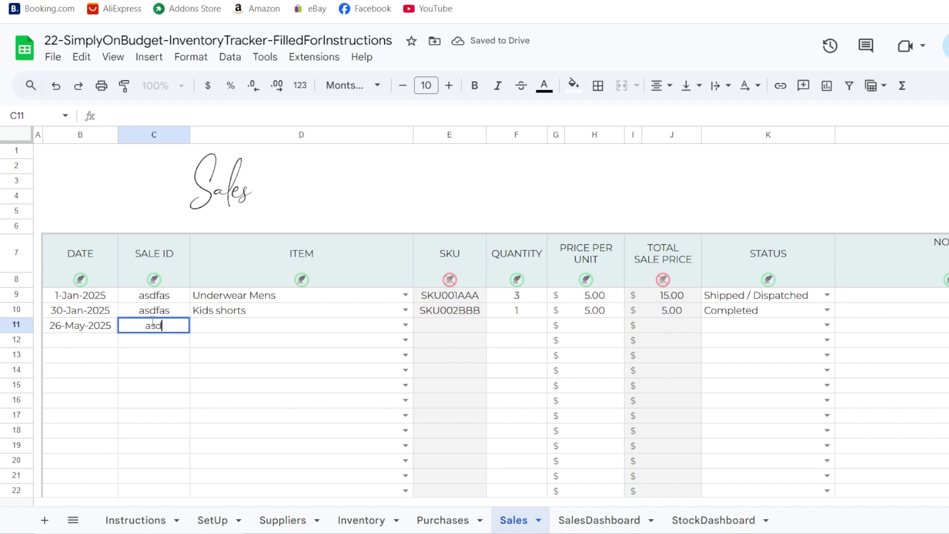
type("f")
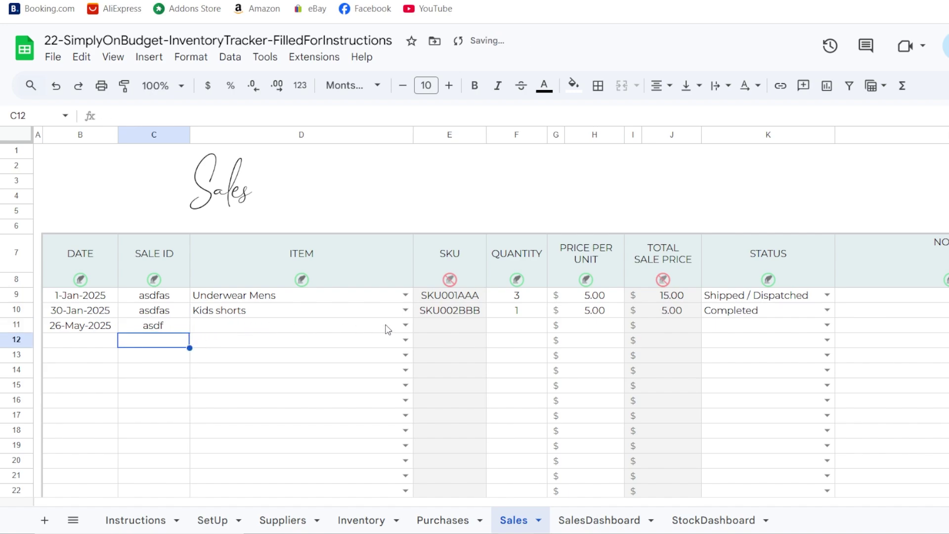
Choose 3-6 month onesies as the item of the new sale and enter a quantity of 31.
left_click(405, 325)
left_click(256, 504)
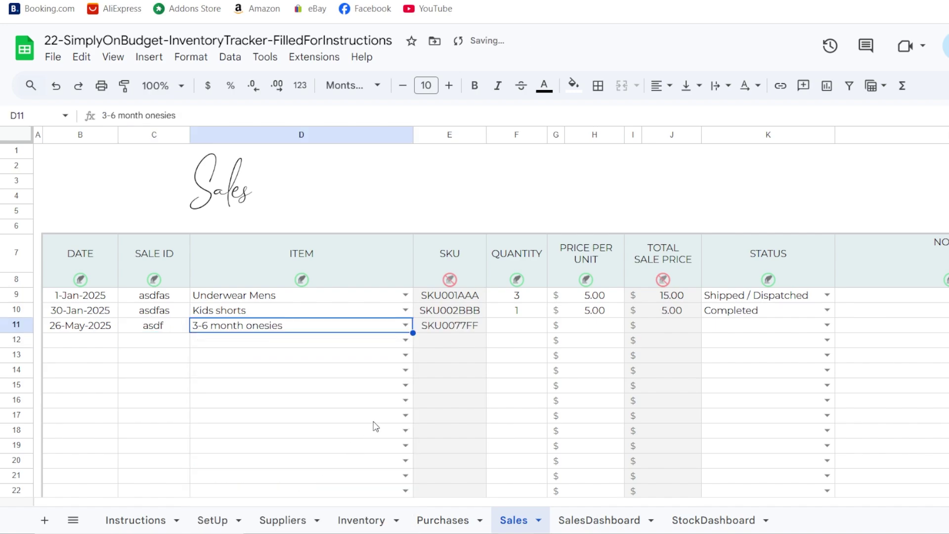
left_click(516, 324)
type("31")
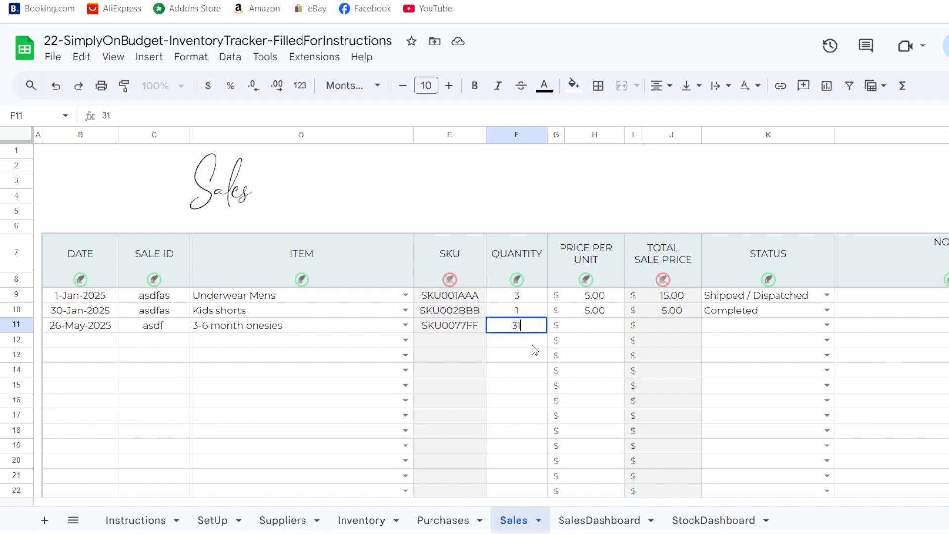
key("Return")
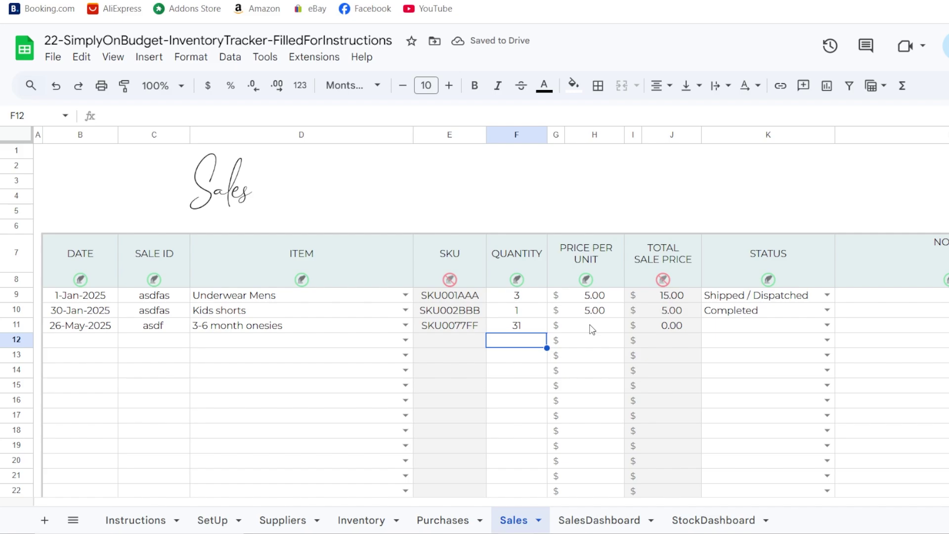
Check the onesies' on-hand stock, stock status and sale price in the Inventory sheet and return to the Sales sheet.
left_click(593, 326)
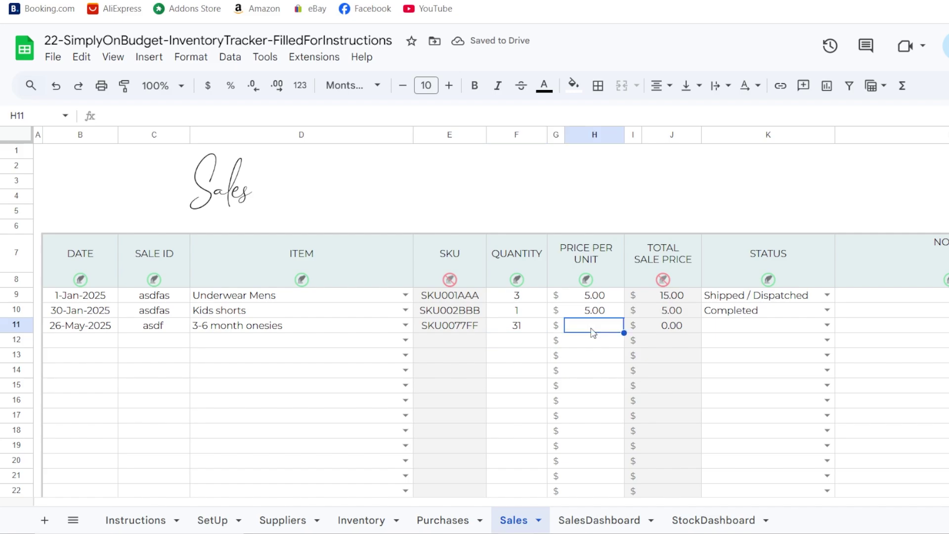
left_click(427, 523)
left_click(362, 521)
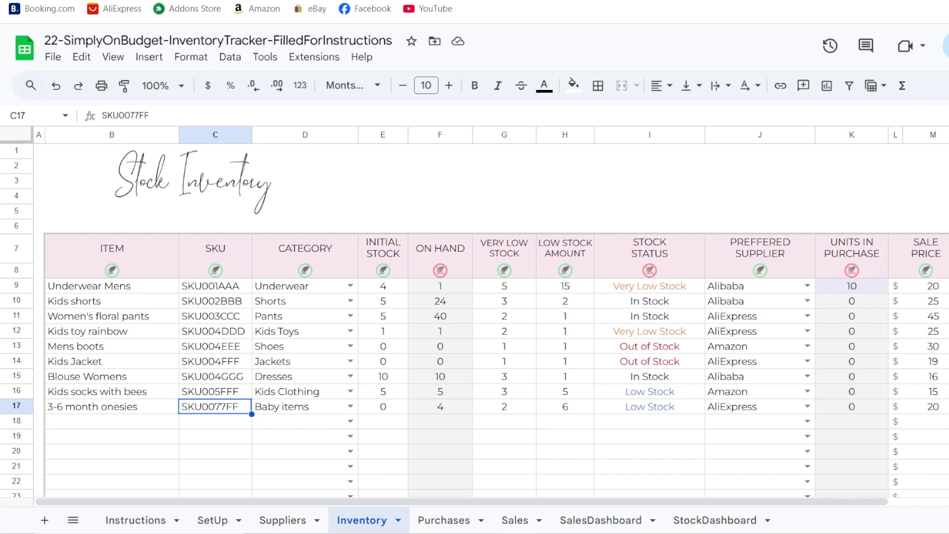
left_click(16, 406)
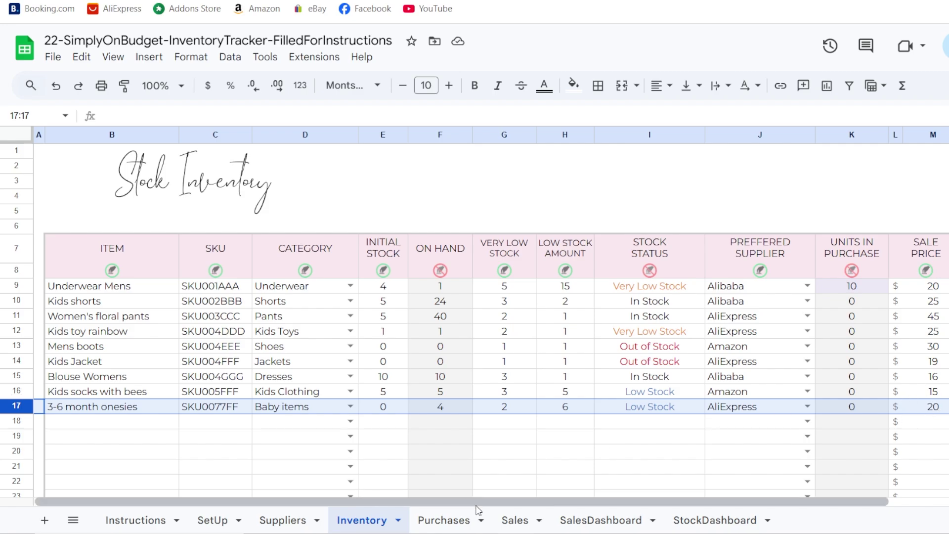
left_click(515, 519)
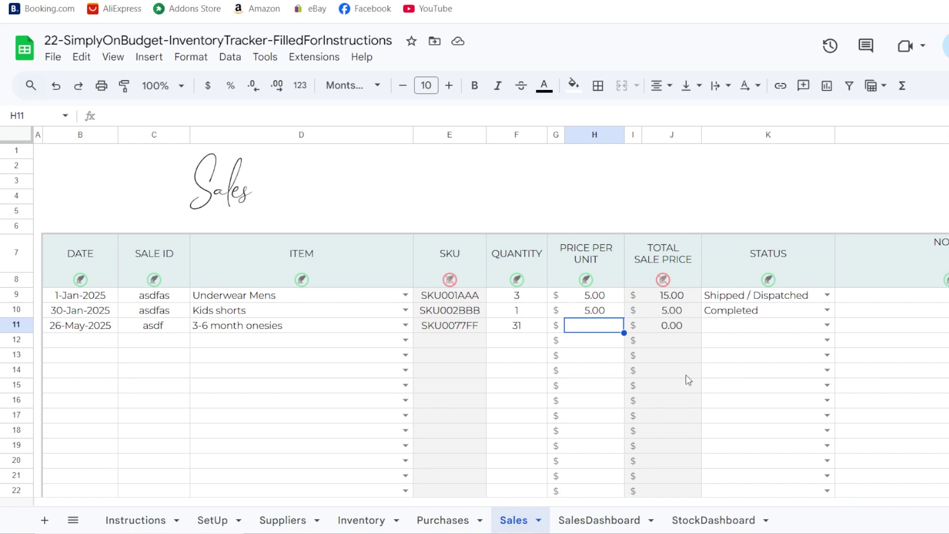
Set the onesies sale's price per unit to 20 and its status to Shipped / Dispatched.
type("20")
key("Return")
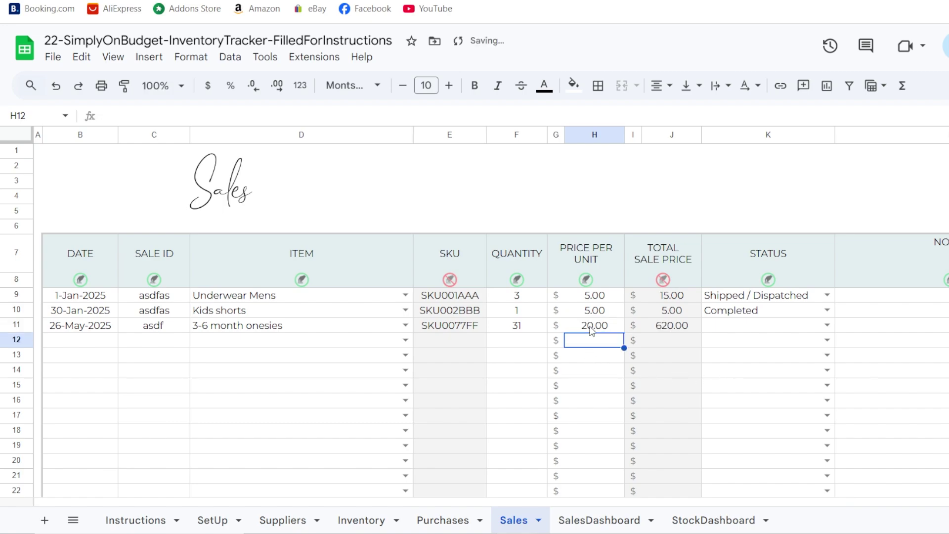
left_click(826, 325)
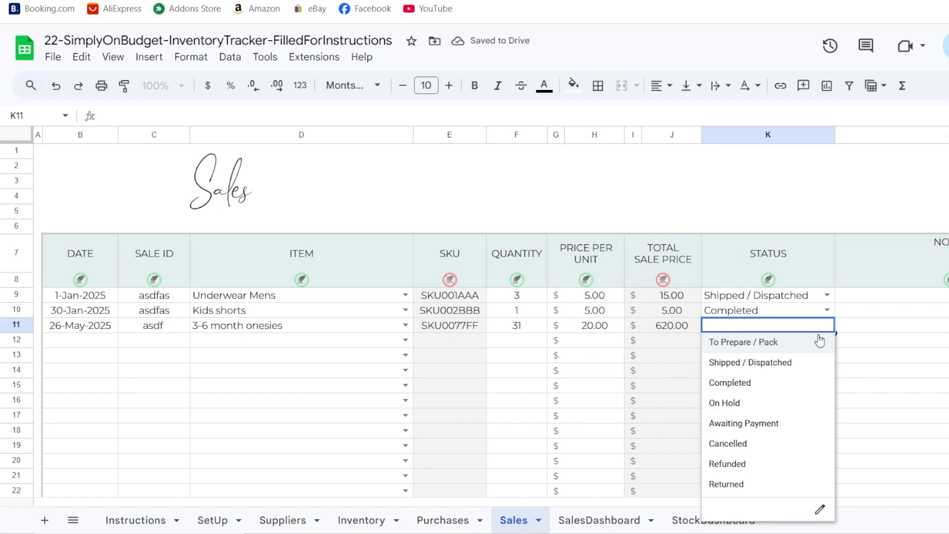
left_click(794, 362)
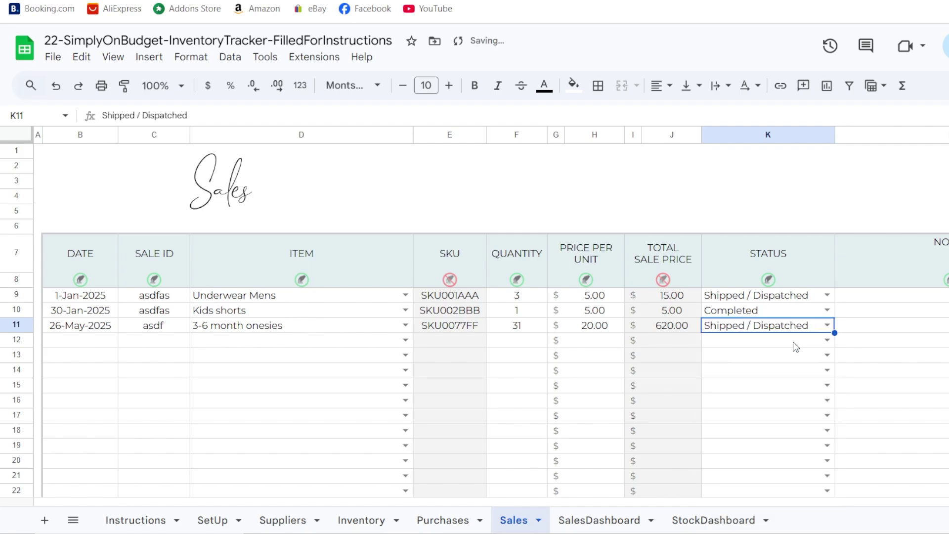
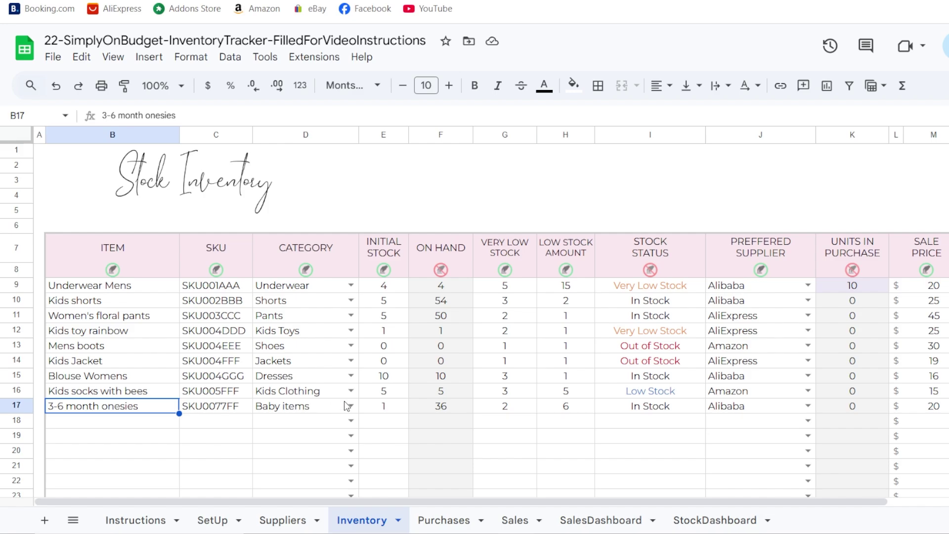
Inspect the on-hand stock formula for the 3-6 month onesies in the Inventory sheet without changing it.
left_click(437, 410)
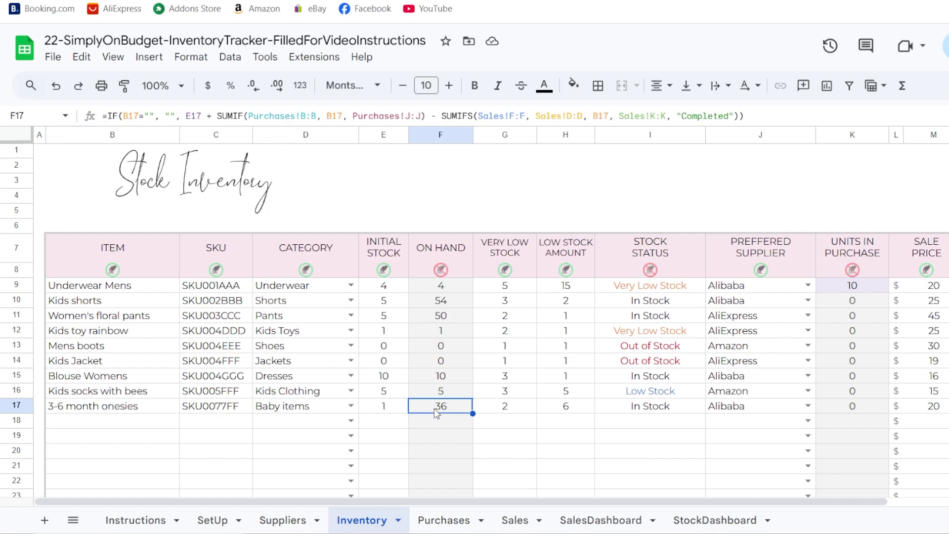
double_click(443, 409)
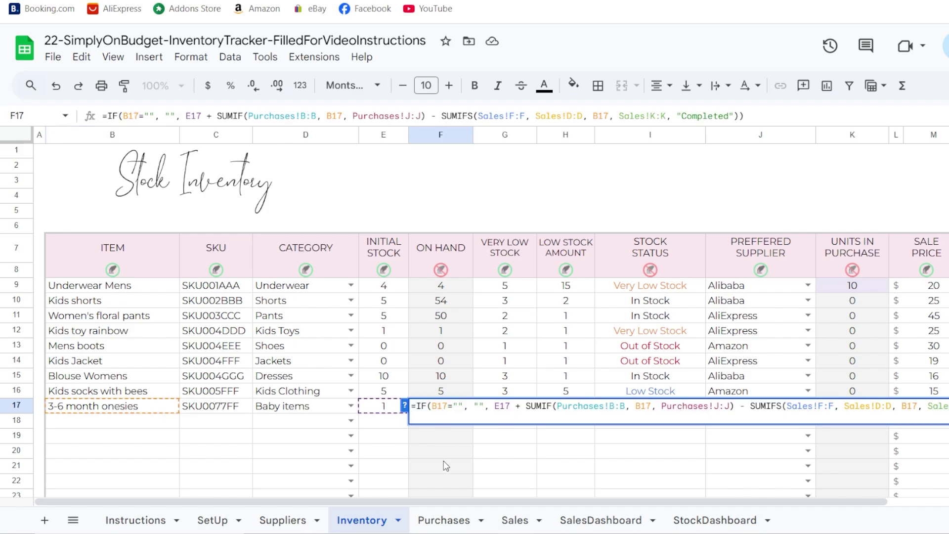
left_click(445, 466)
left_click(443, 403)
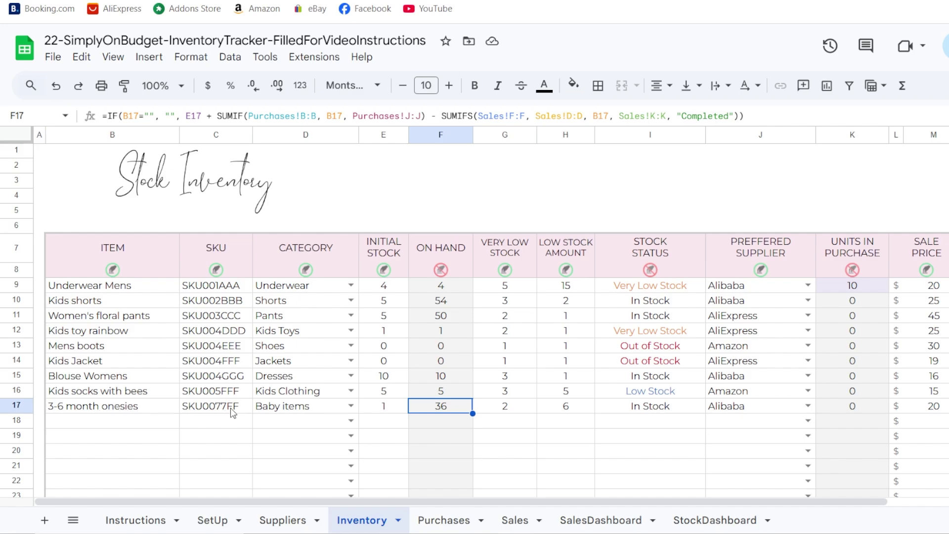
Set the initial stock of the 3-6 month onesies to 5 in the Inventory sheet.
left_click(384, 408)
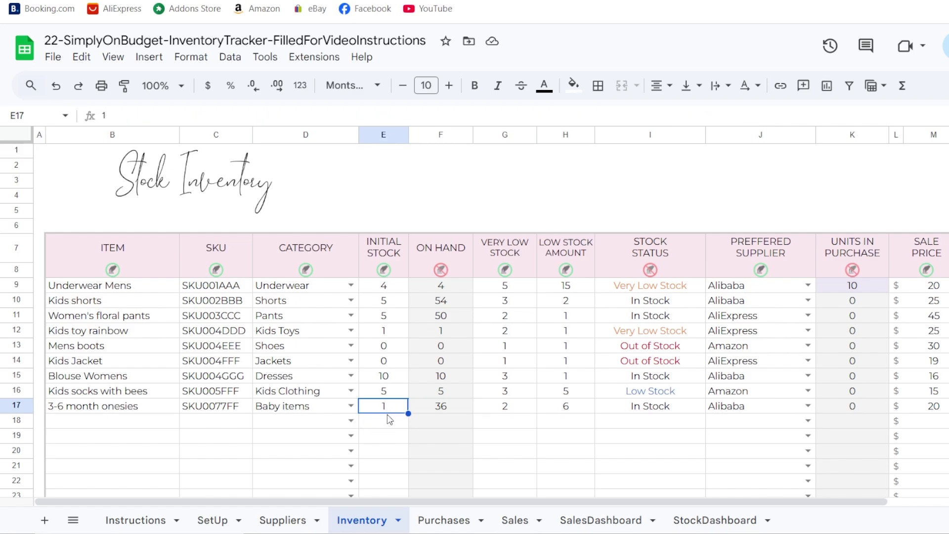
type("5")
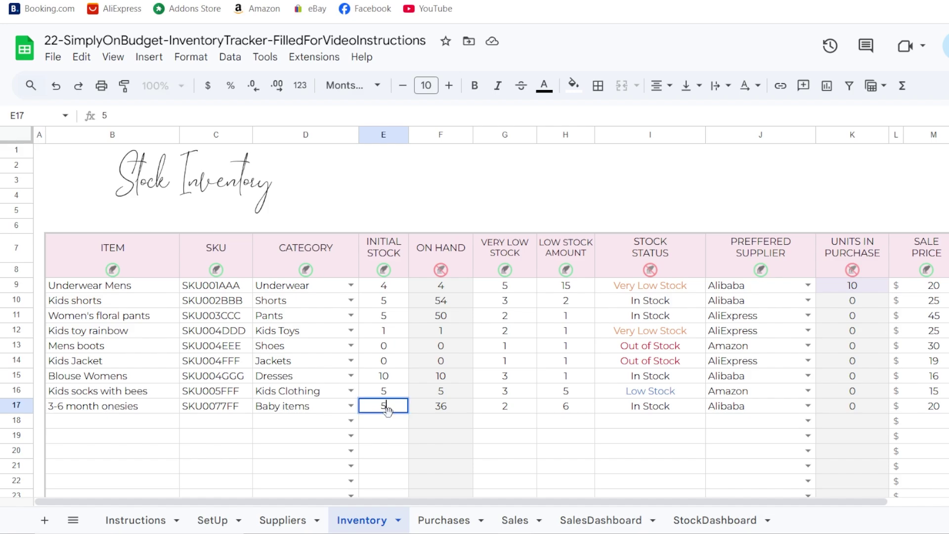
key("Return")
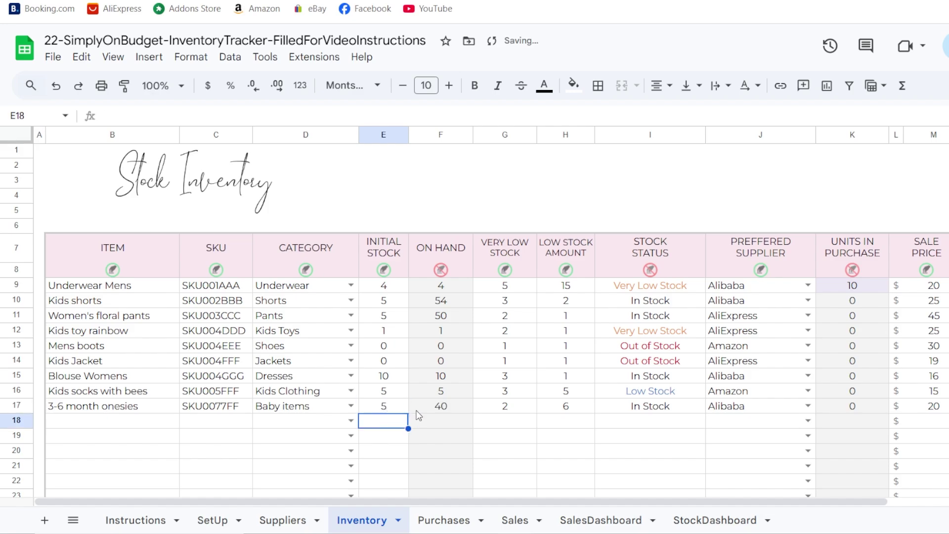
Set the quantity received for the 3-6 month onesies to 40 in the Purchases sheet.
left_click(443, 519)
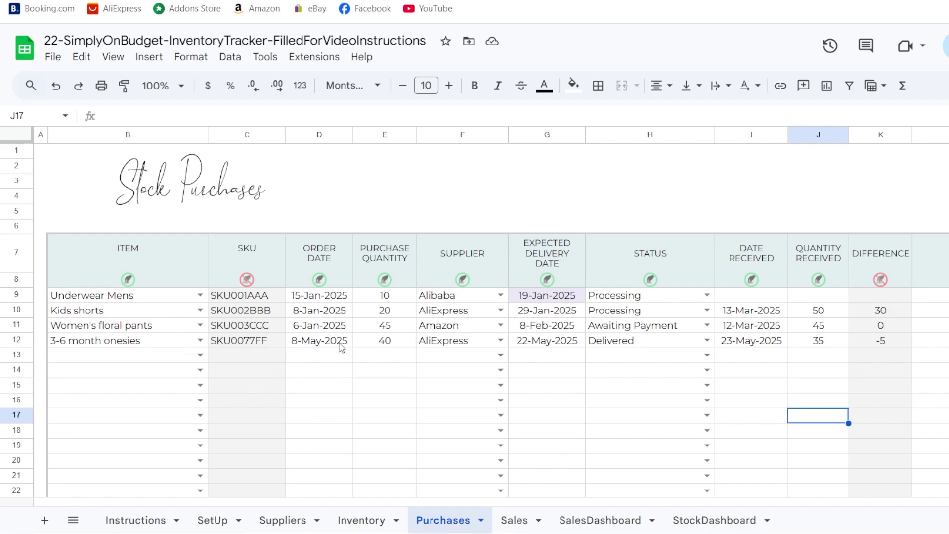
left_click(395, 345)
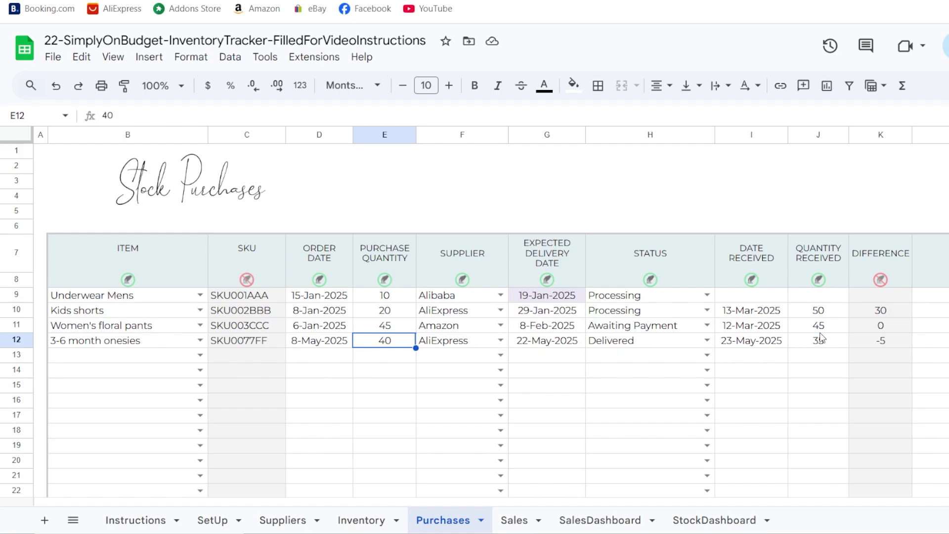
left_click(829, 346)
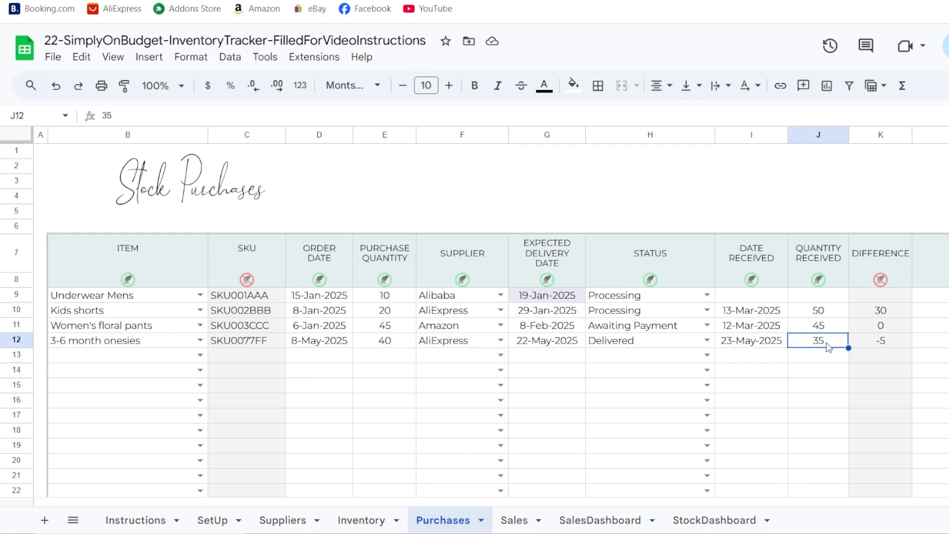
type("40")
key("Return")
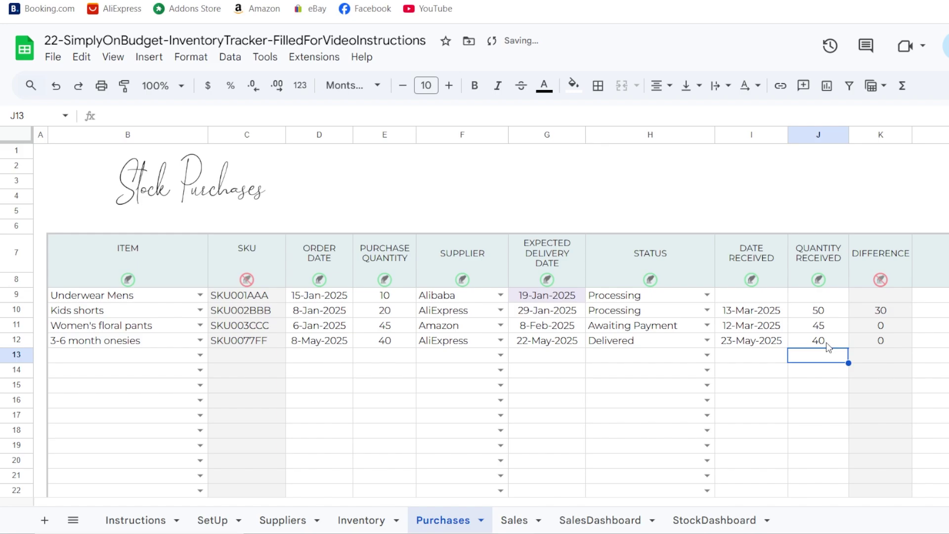
Compare the onesies' purchase quantity with the quantity received, and check their on-hand stock in the Inventory sheet.
left_click(390, 343)
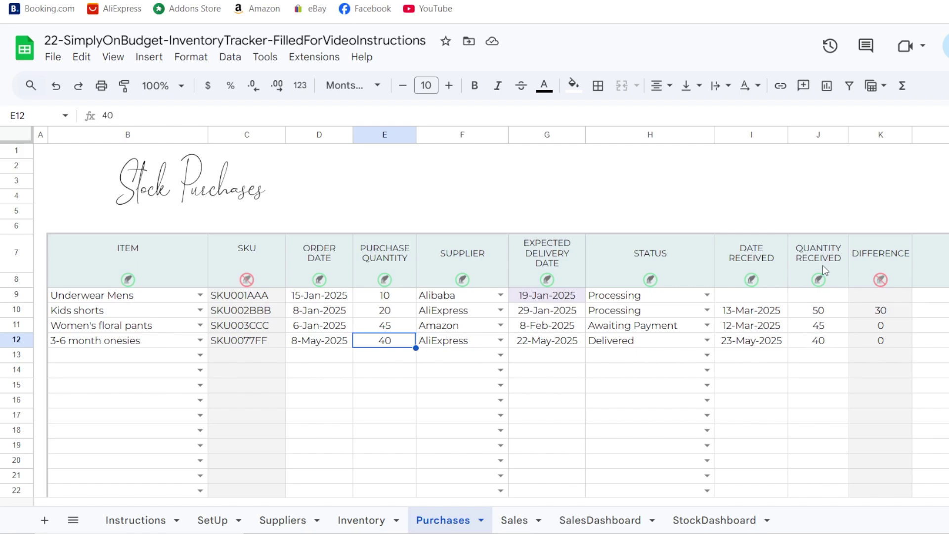
left_click(823, 336)
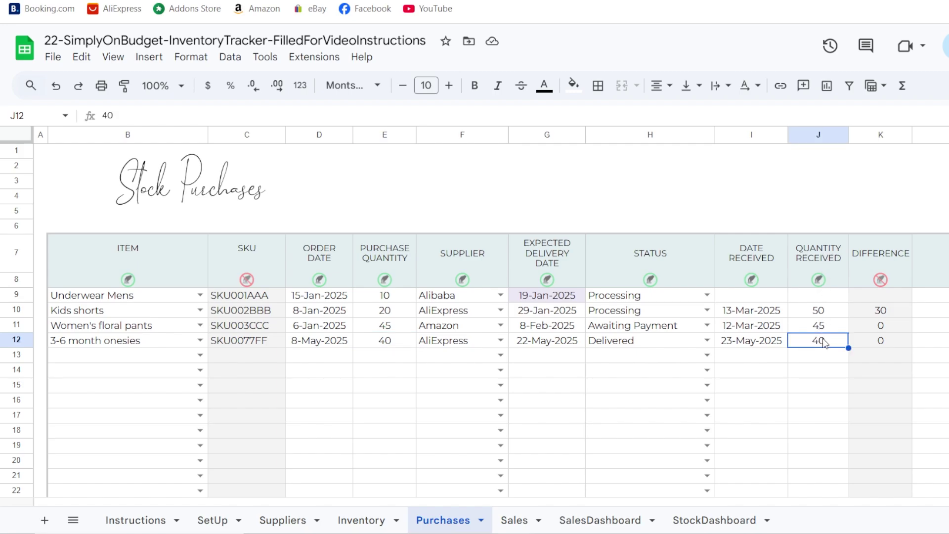
left_click(356, 520)
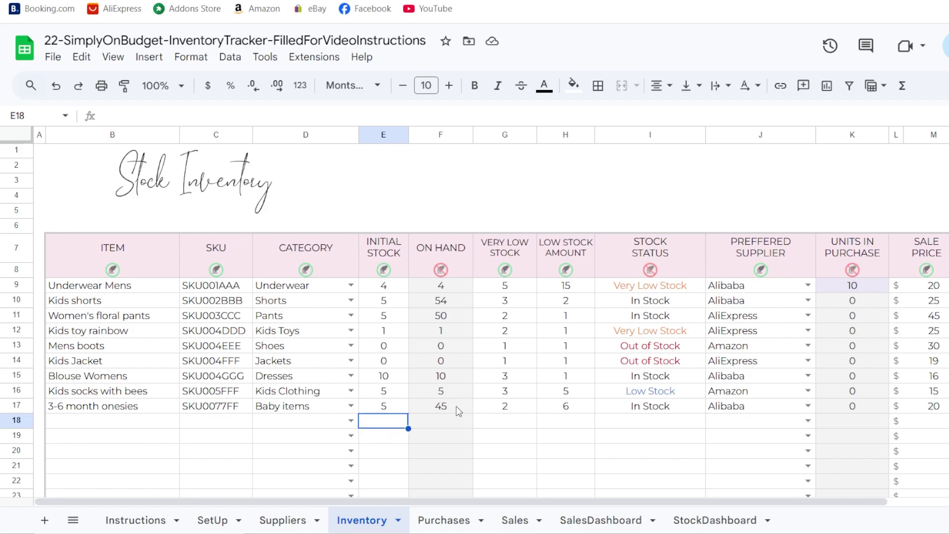
Check the stock status of the 3-6 month onesies and set their very low stock threshold to 45.
left_click(681, 407)
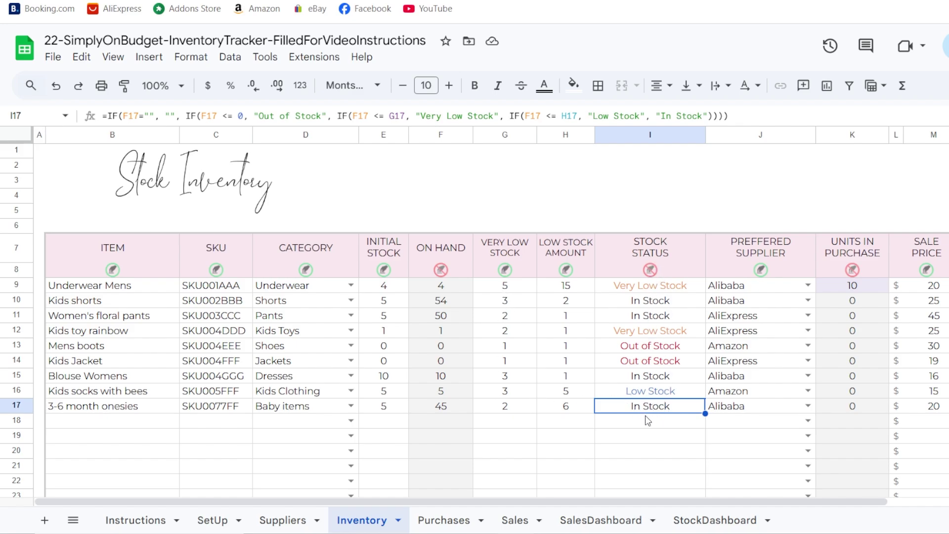
left_click(519, 411)
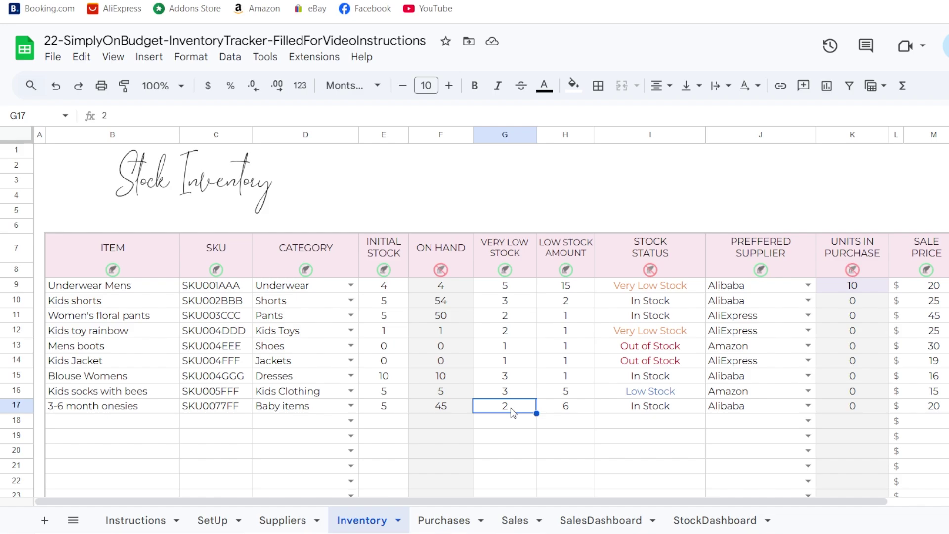
type("45")
key("Return")
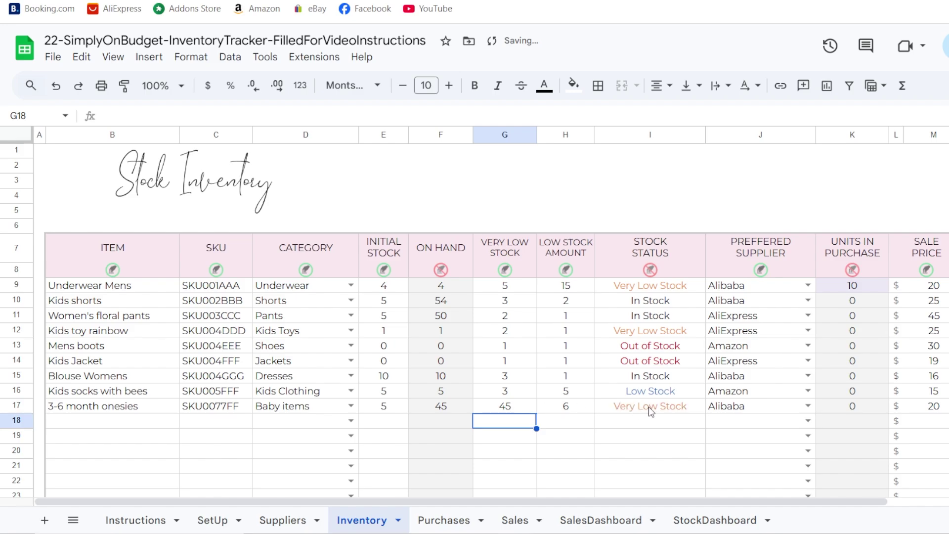
Set the very low stock threshold of the 3-6 month onesies to 5.
left_click(523, 409)
type("5")
key("Return")
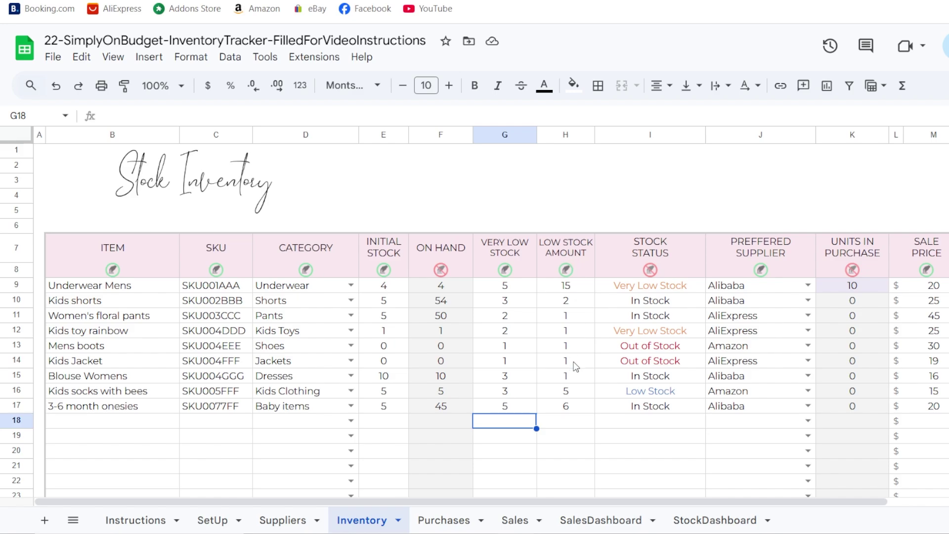
Set the low stock amount of the 3-6 month onesies to 20 and their very low stock threshold to 10.
left_click(570, 411)
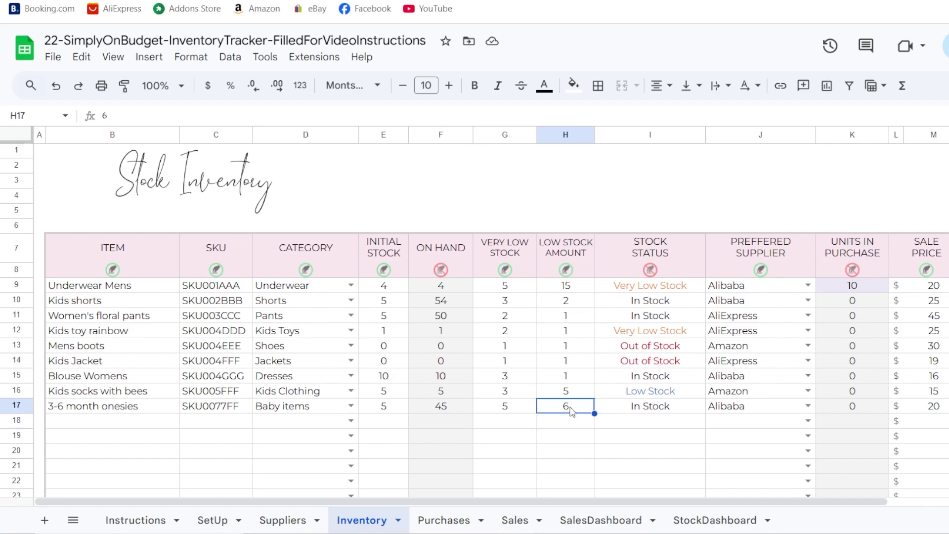
type("20")
key("Return")
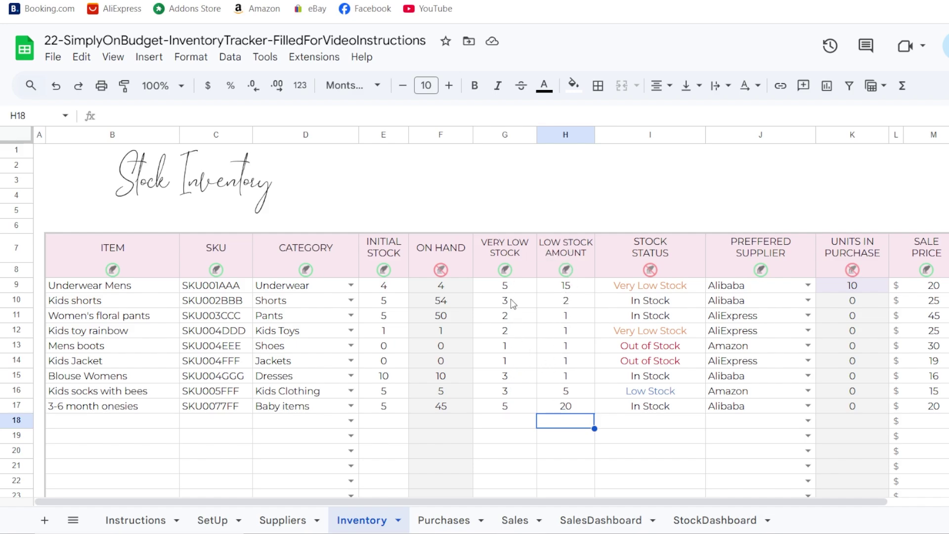
left_click(505, 410)
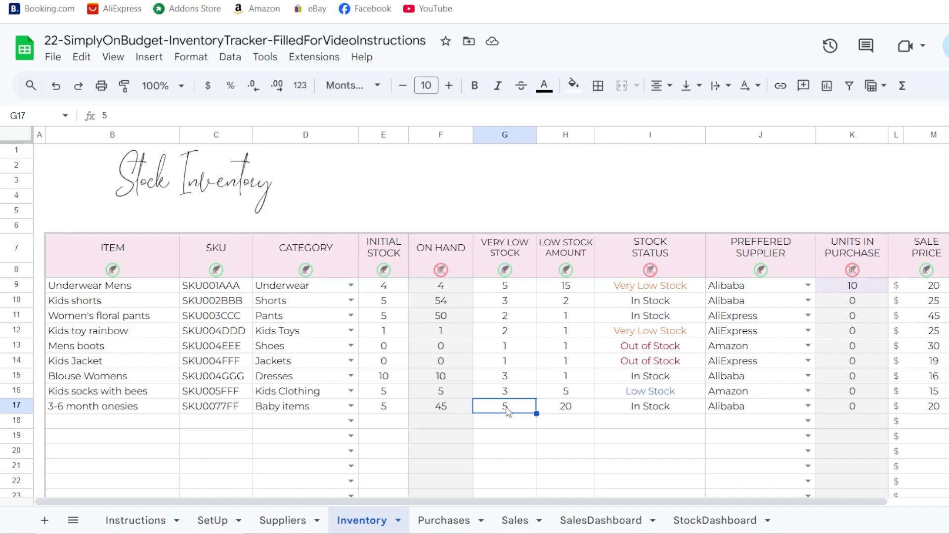
type("10")
key("Return")
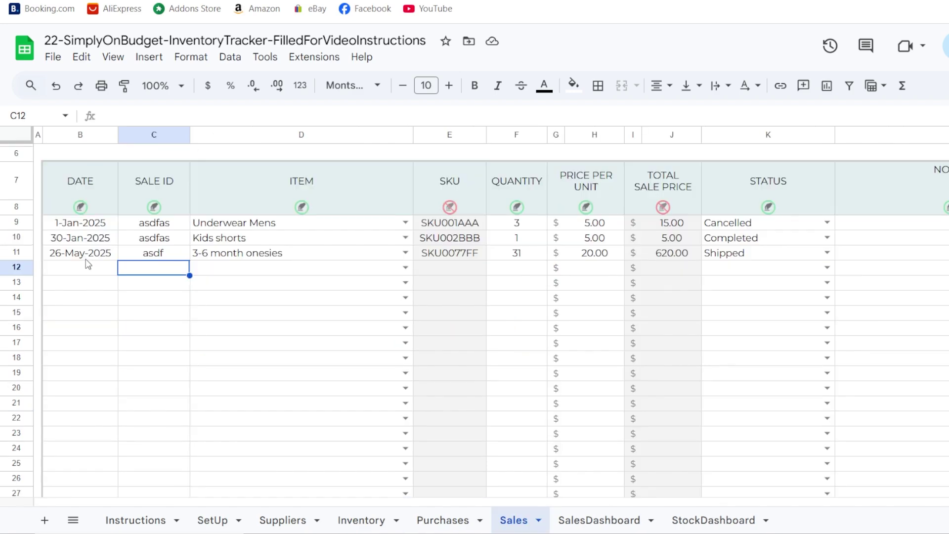
Set the date of the 3-6 month onesies sale to 29-May-2025 in the Sales sheet.
double_click(87, 258)
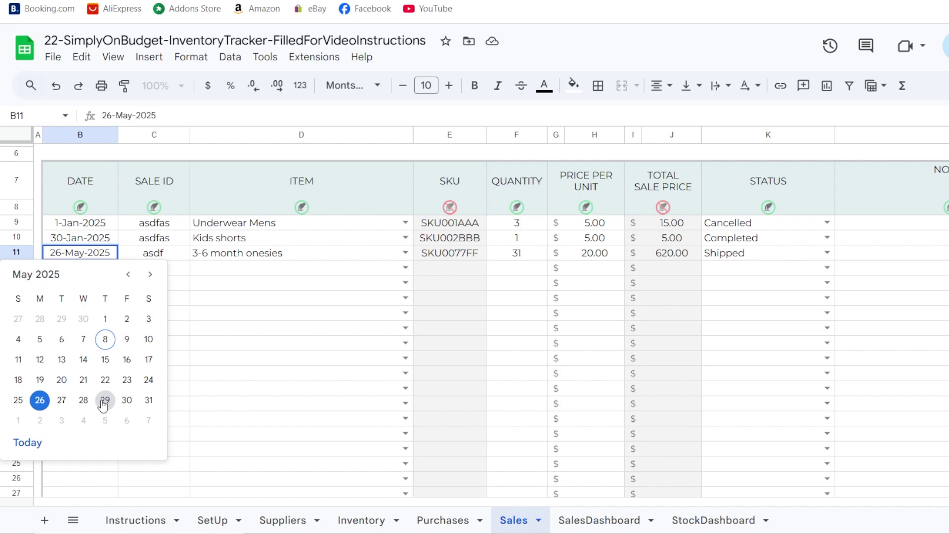
left_click(105, 399)
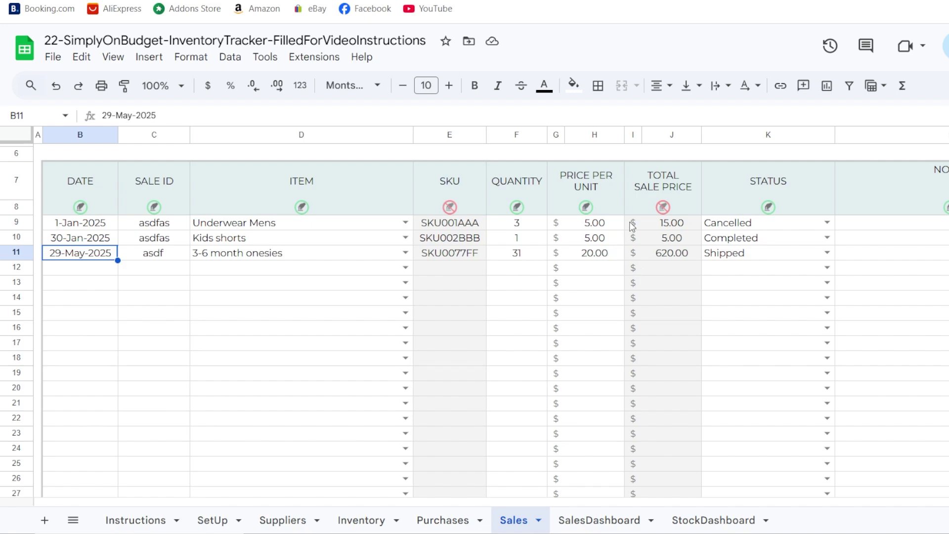
left_click(602, 258)
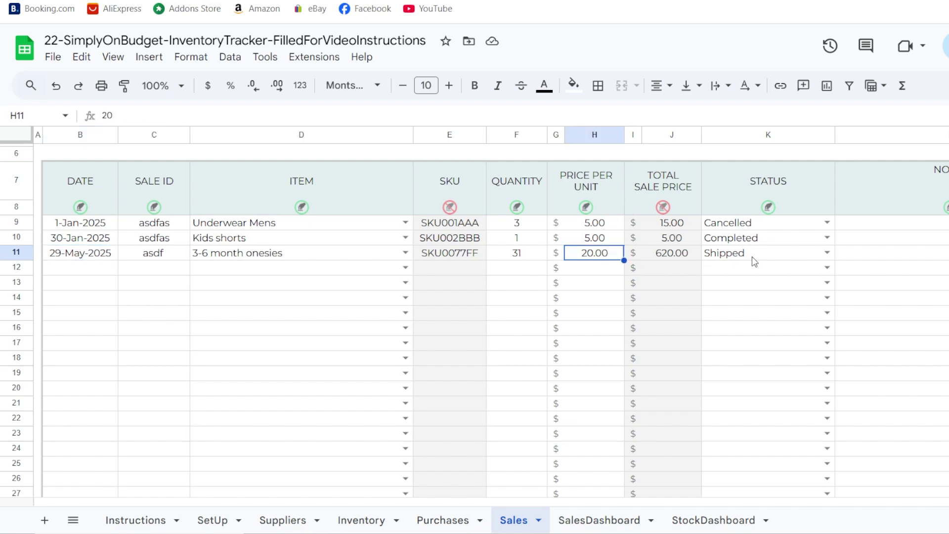
Review the status options for the 3-6 month onesies sale and set its status to Completed.
left_click(825, 255)
left_click(826, 253)
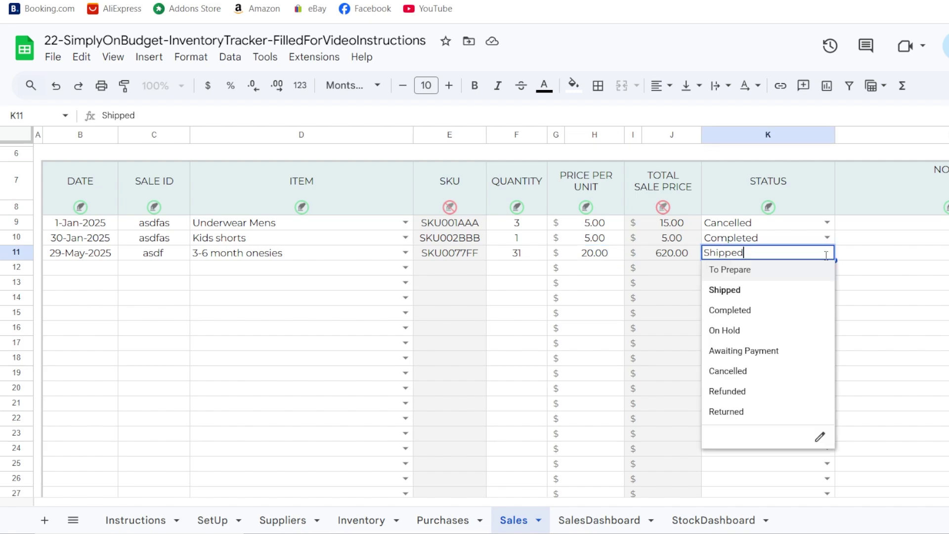
left_click(858, 250)
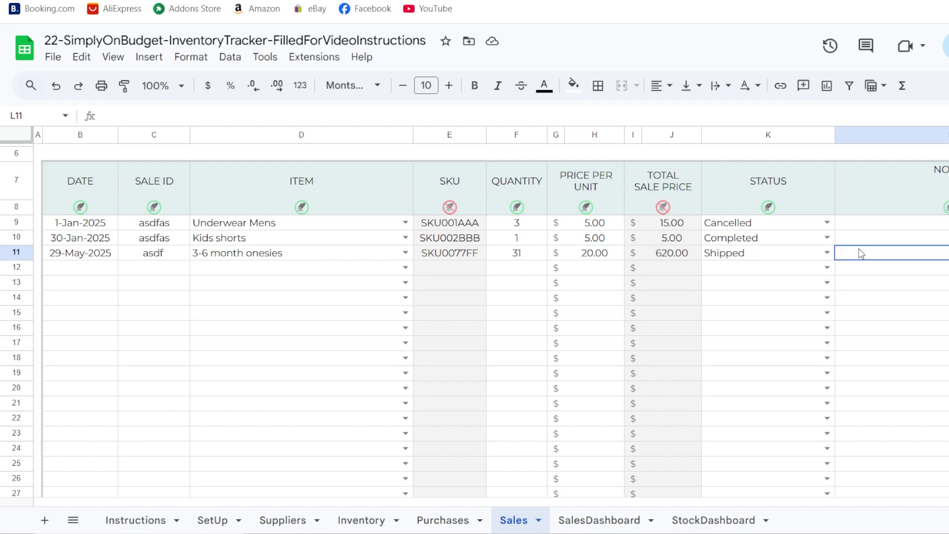
left_click(761, 259)
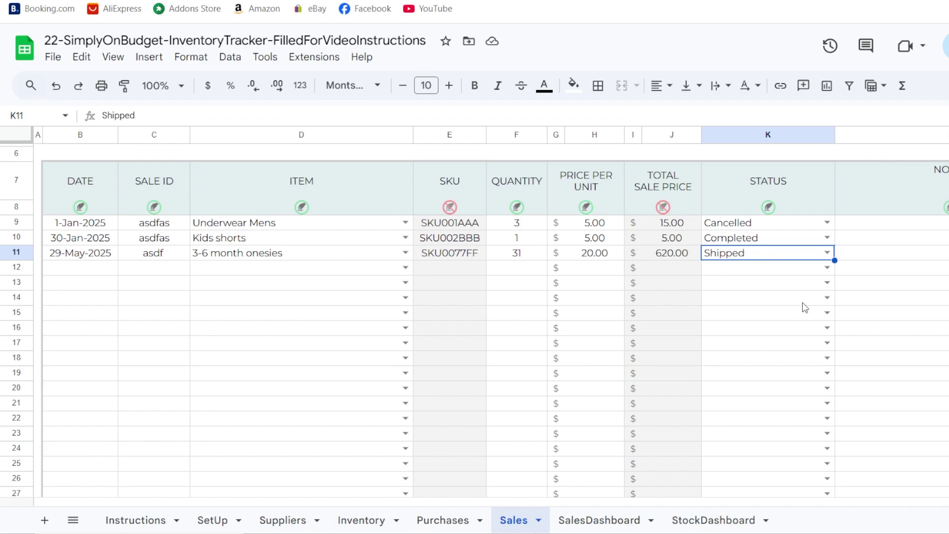
left_click(827, 253)
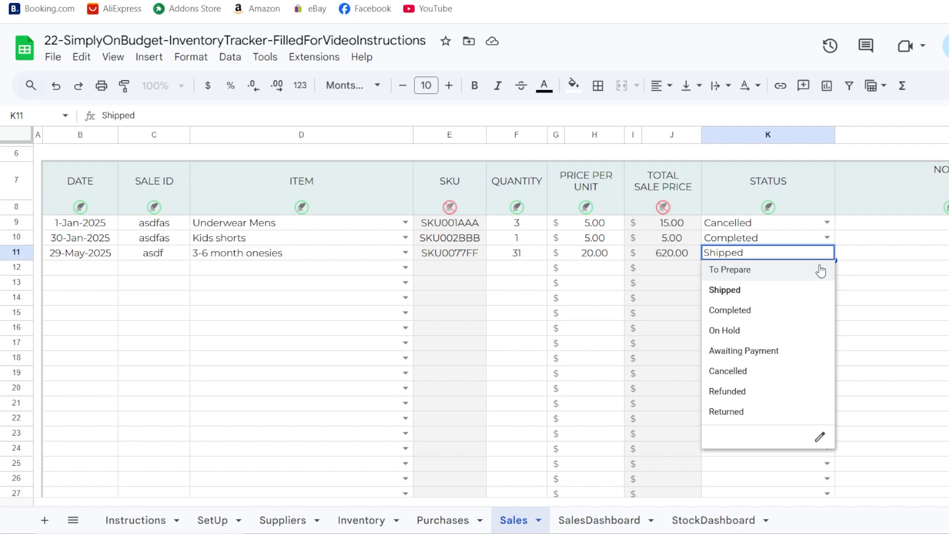
left_click(752, 310)
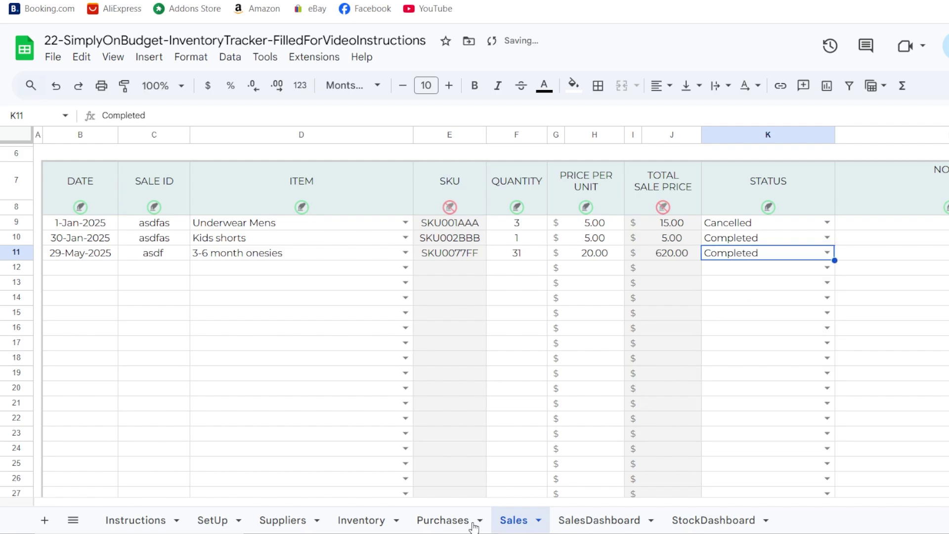
Check the on-hand stock of the 3-6 month onesies in the Inventory sheet and return to the Sales sheet.
left_click(372, 524)
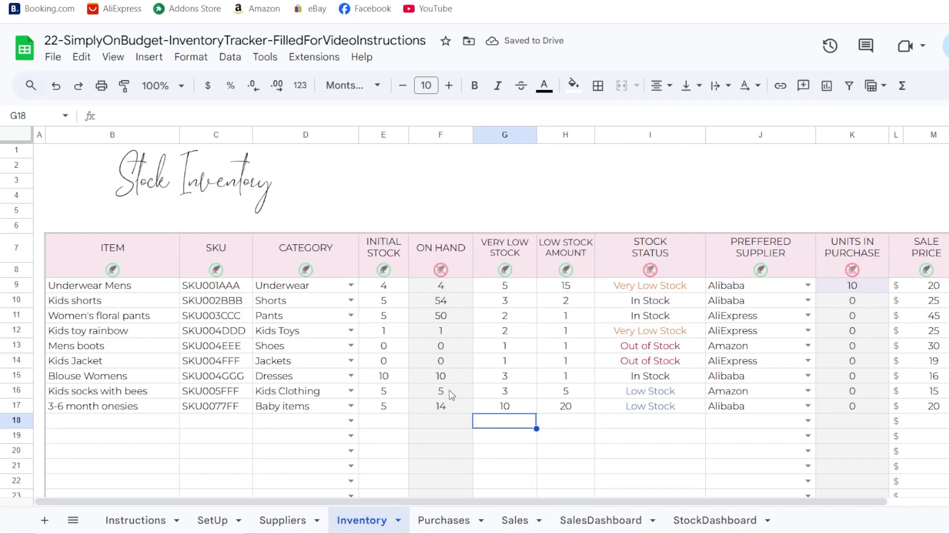
left_click(439, 413)
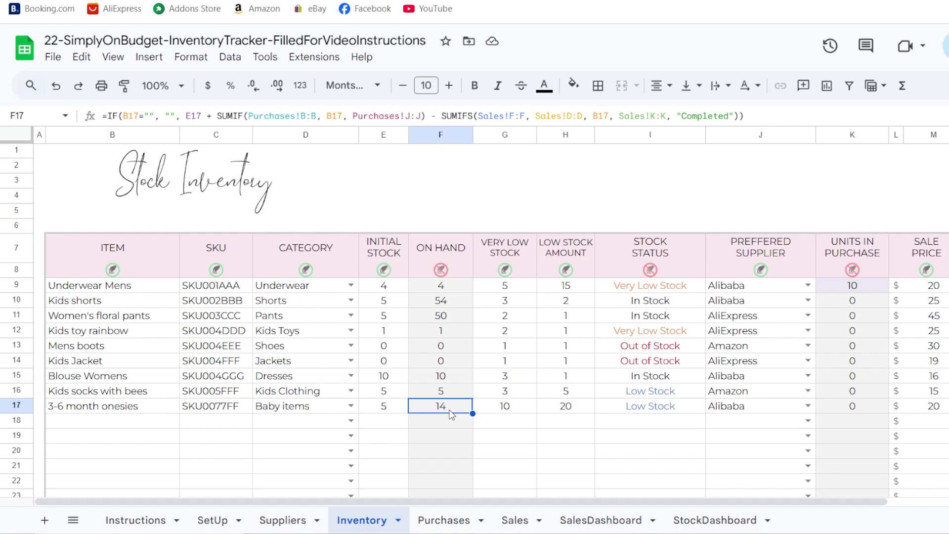
left_click(514, 521)
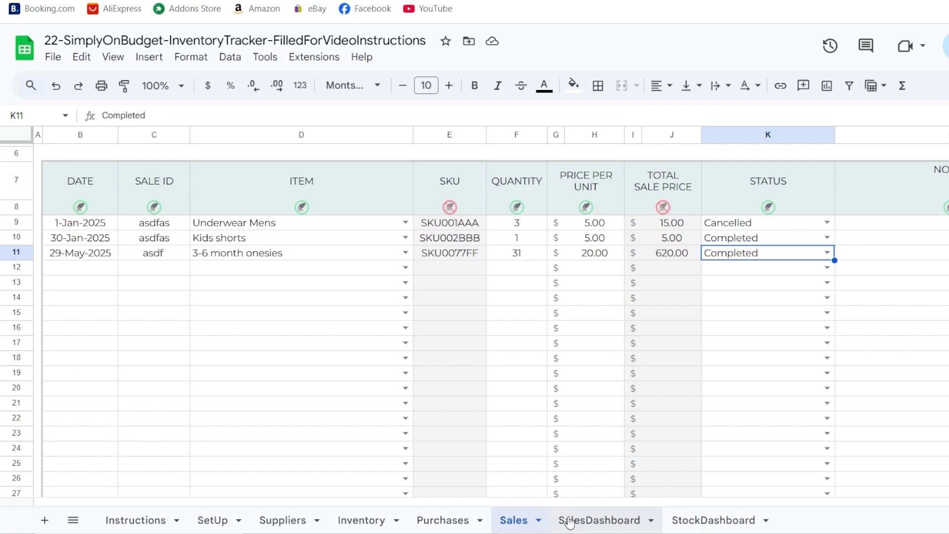
Show the May 2025 figures in the SalesDashboard sheet and review the total sales by product.
left_click(592, 524)
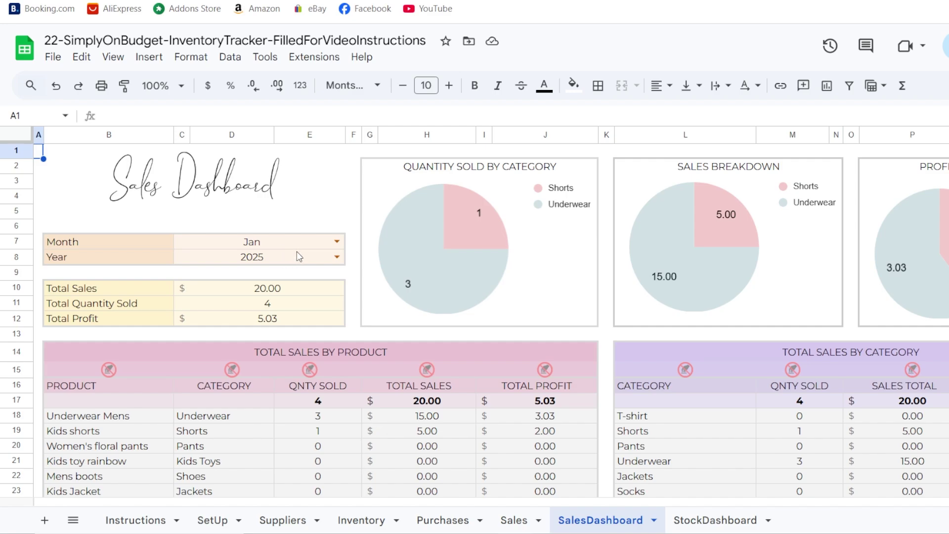
left_click(336, 242)
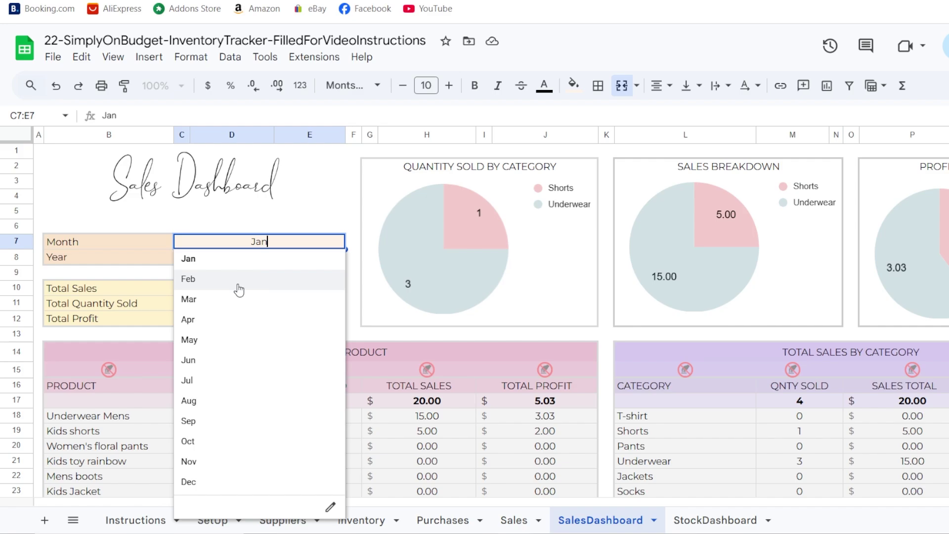
left_click(203, 340)
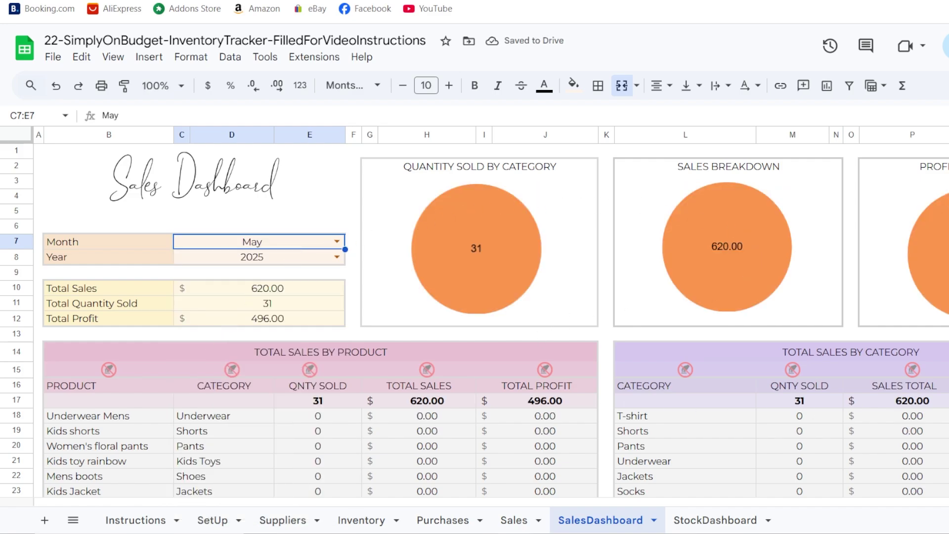
scroll(415, 391, "down", 3)
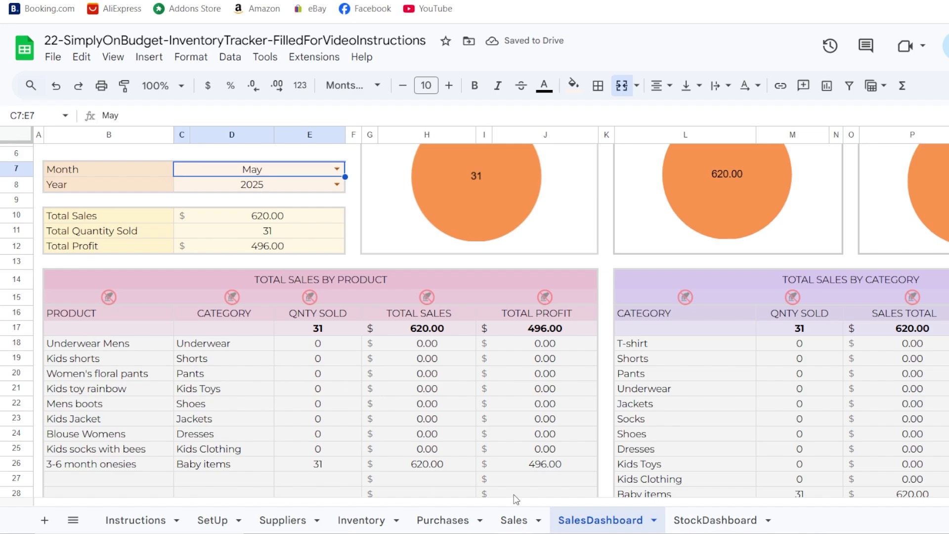
scroll(424, 301, "up", 3)
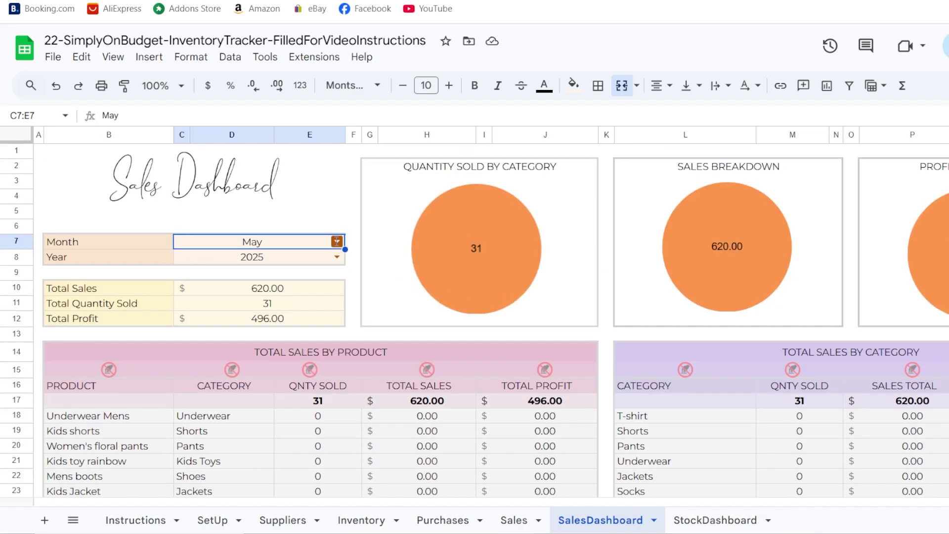
Set the SalesDashboard month to Jan and check the January sales entries in the Sales sheet.
left_click(337, 241)
left_click(260, 258)
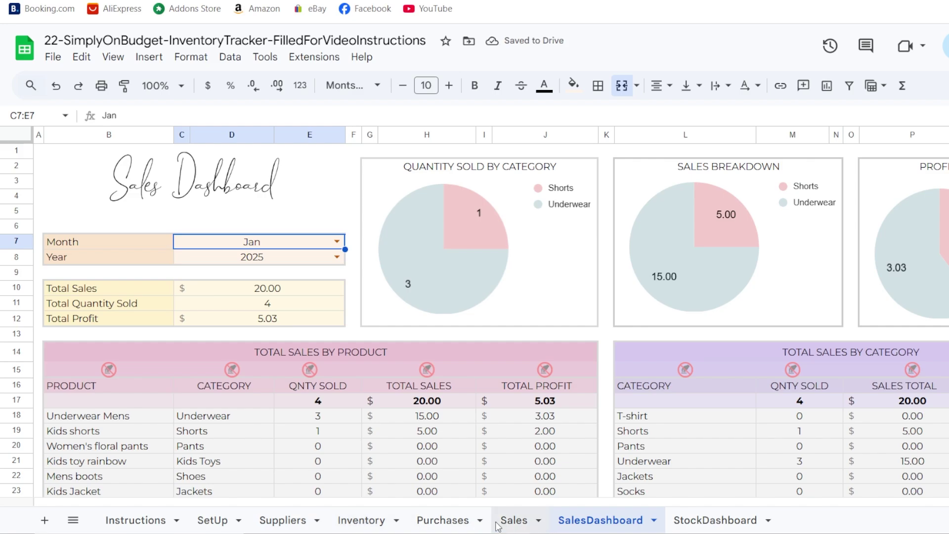
left_click(513, 520)
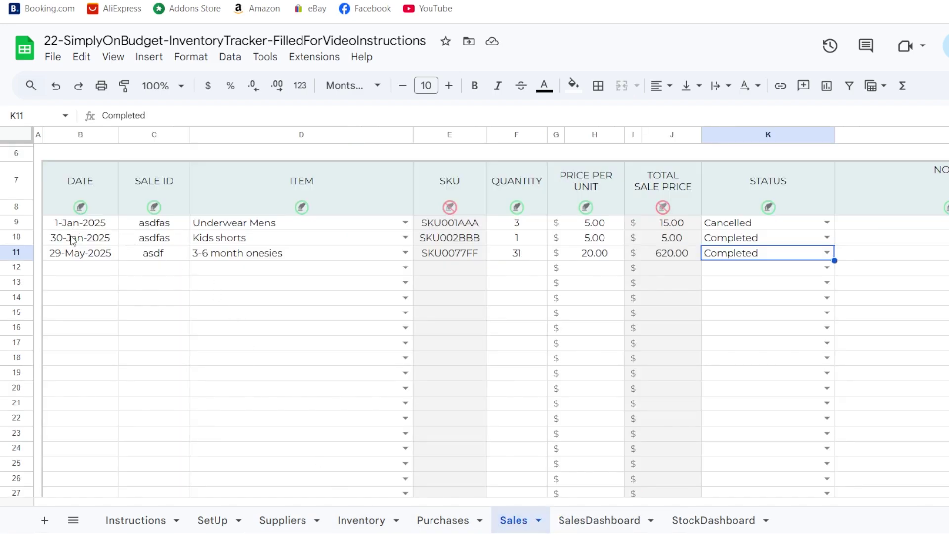
Compare the dashboard's January total sales with the total sale prices of the two January entries in the Sales sheet.
left_click(582, 523)
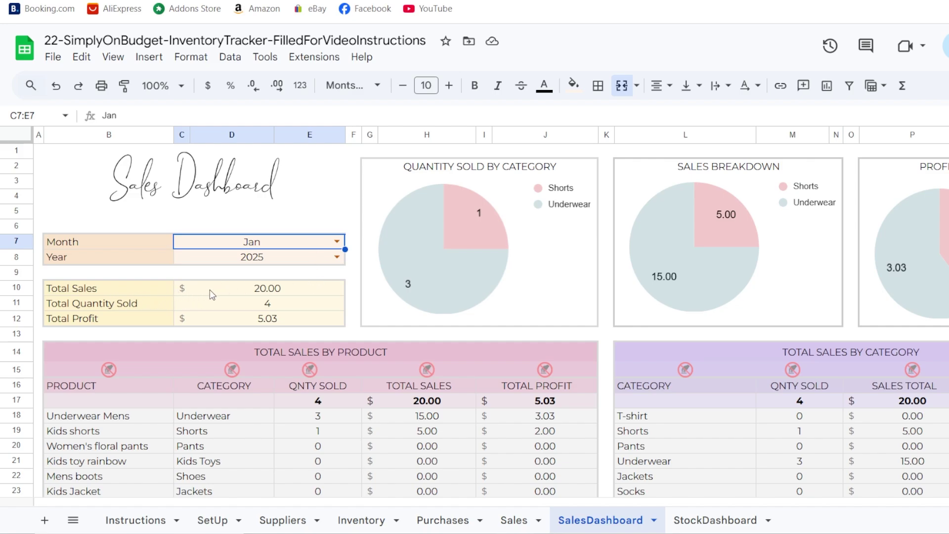
left_click(274, 292)
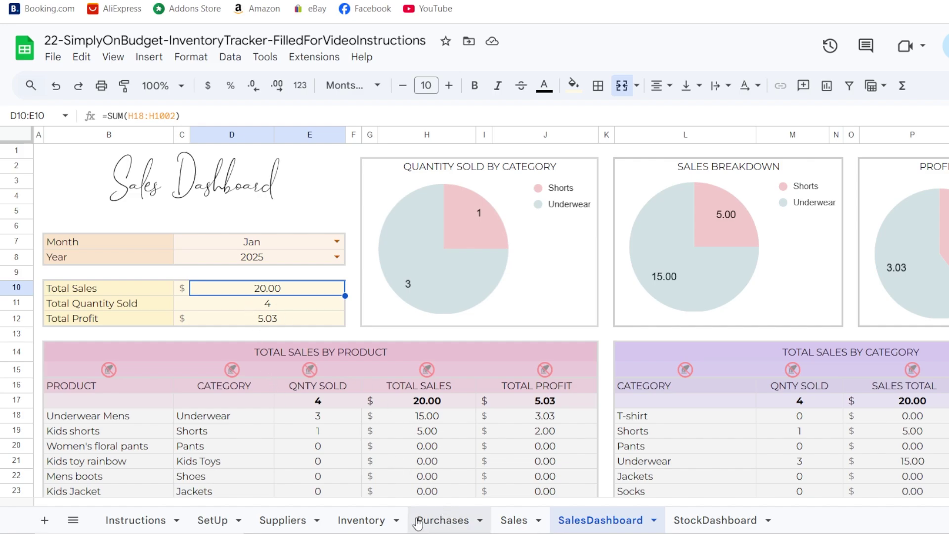
left_click(509, 521)
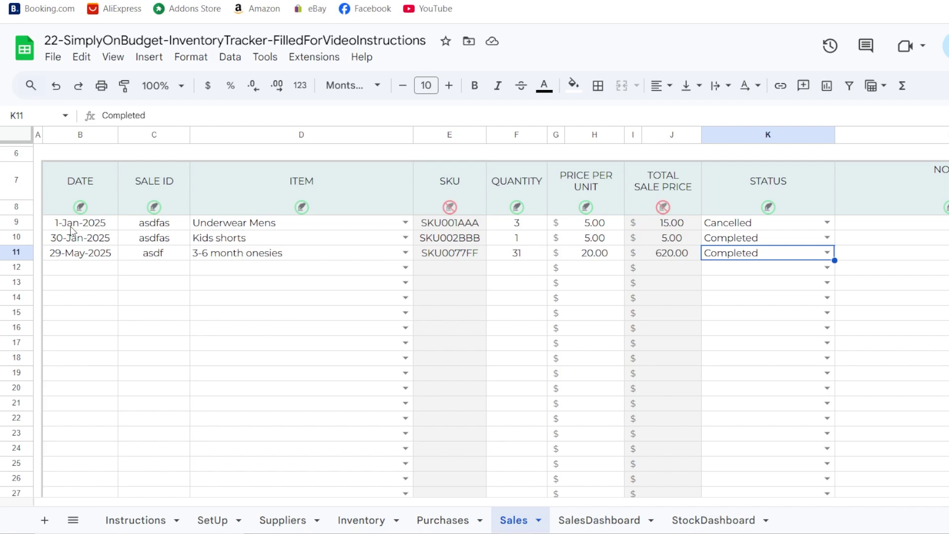
left_click(670, 223)
left_click(672, 239)
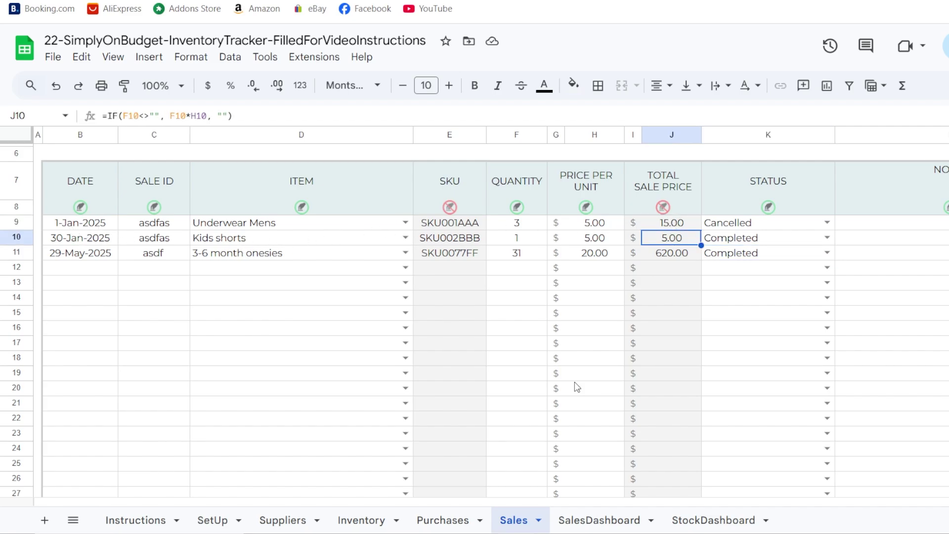
Compare the dashboard's total quantity sold with the quantities of the two January entries in the Sales sheet.
left_click(595, 524)
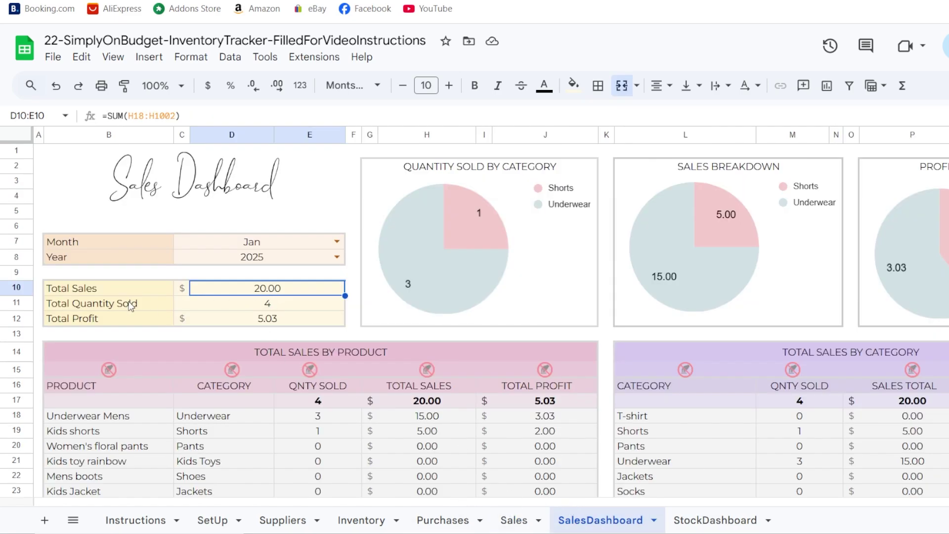
left_click(258, 308)
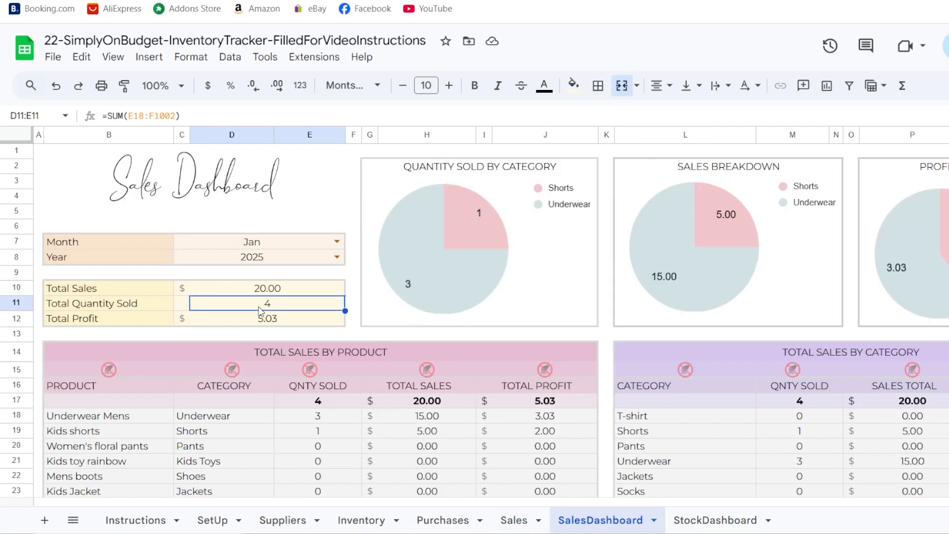
left_click(511, 521)
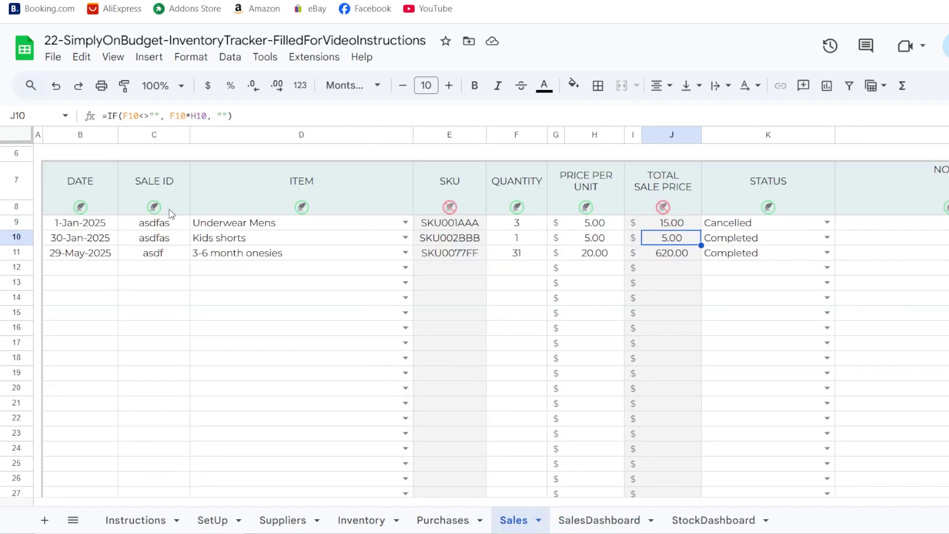
left_click(521, 227)
left_click(523, 241)
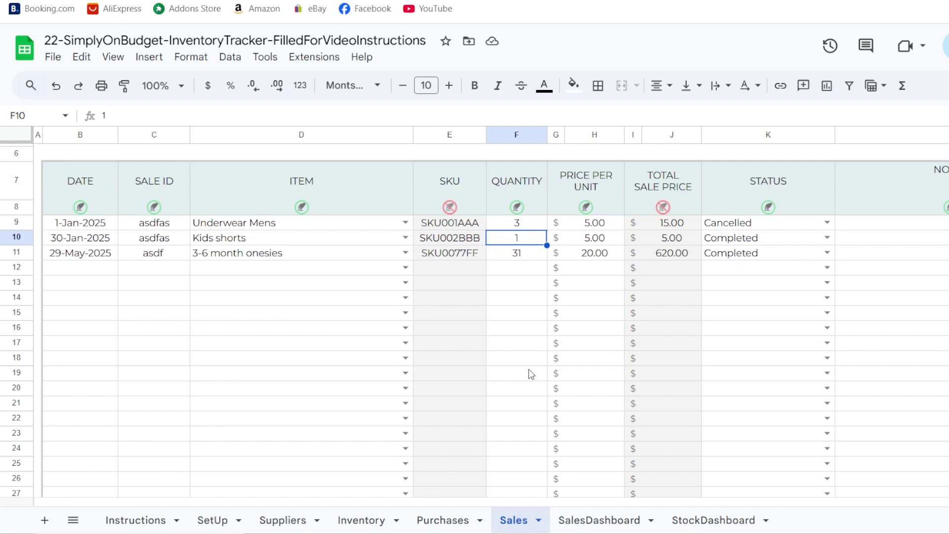
left_click(595, 516)
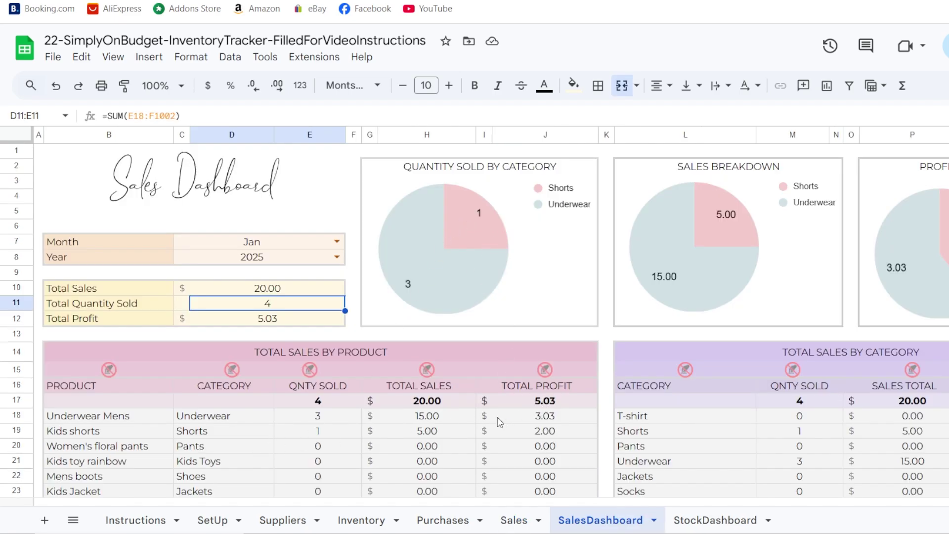
Check the dashboard's January total profit against the entries in the Sales and Inventory sheets.
left_click(266, 321)
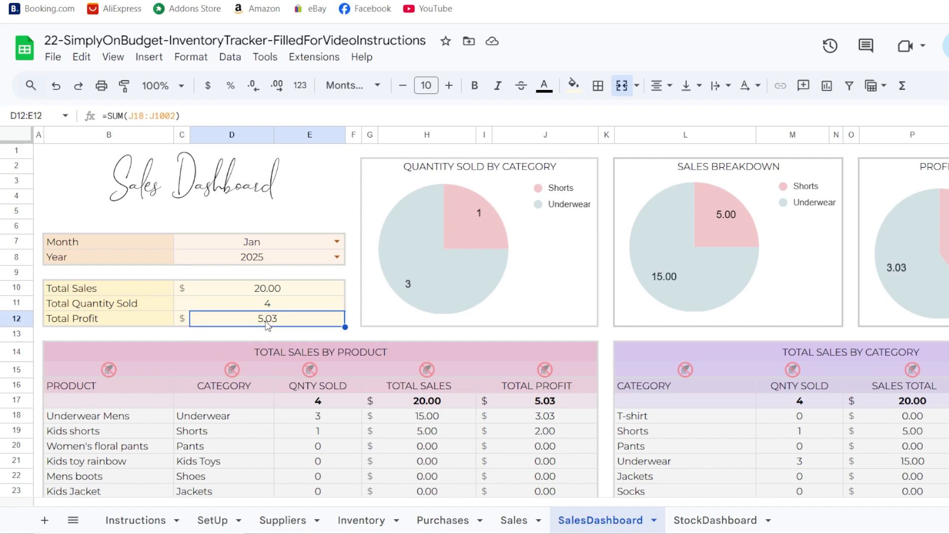
left_click(514, 520)
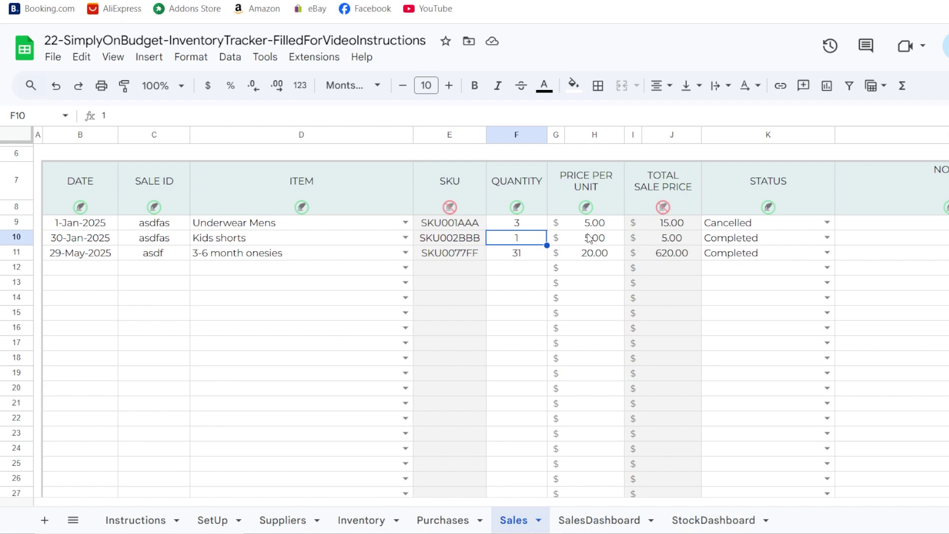
left_click(361, 519)
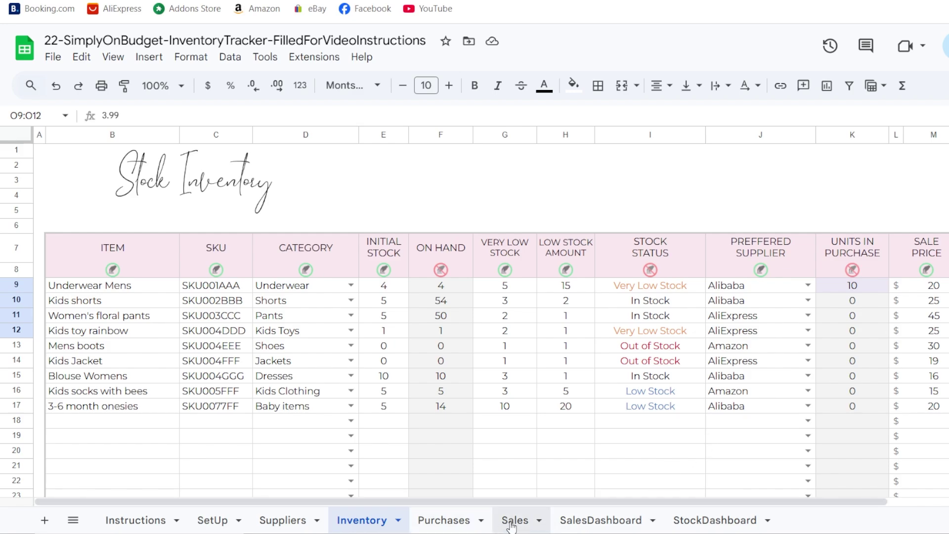
left_click(573, 519)
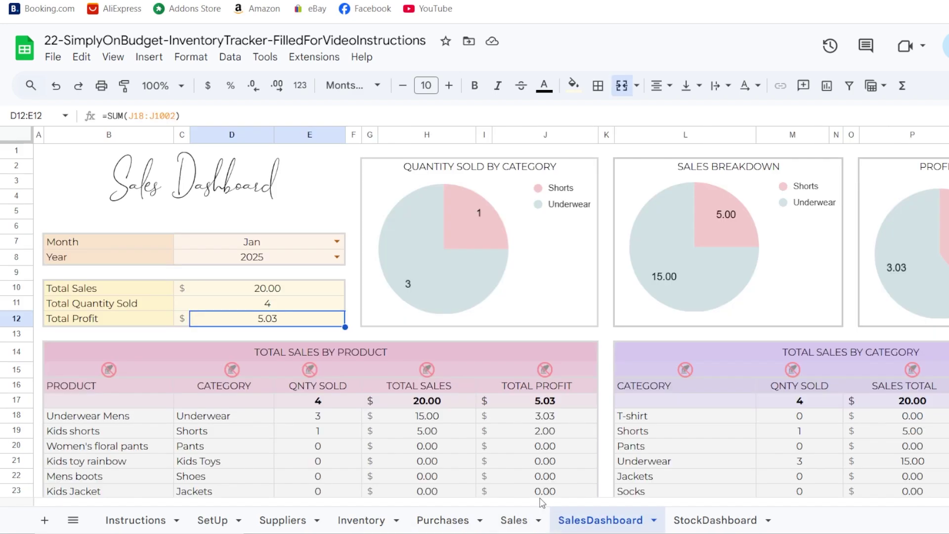
Review the Total Sales by Product and Total Sales by Category tables, checking where their product and category names come from.
scroll(487, 446, "down", 2)
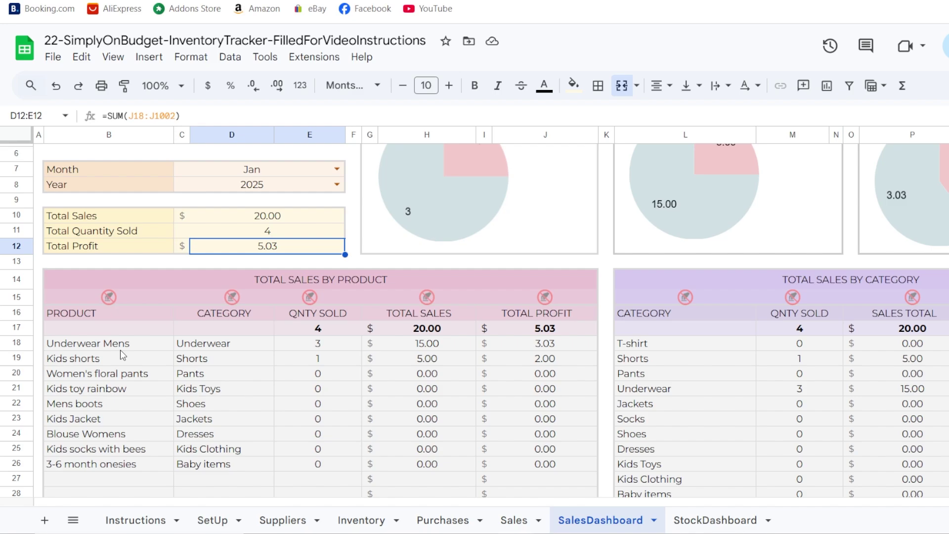
left_click(71, 345)
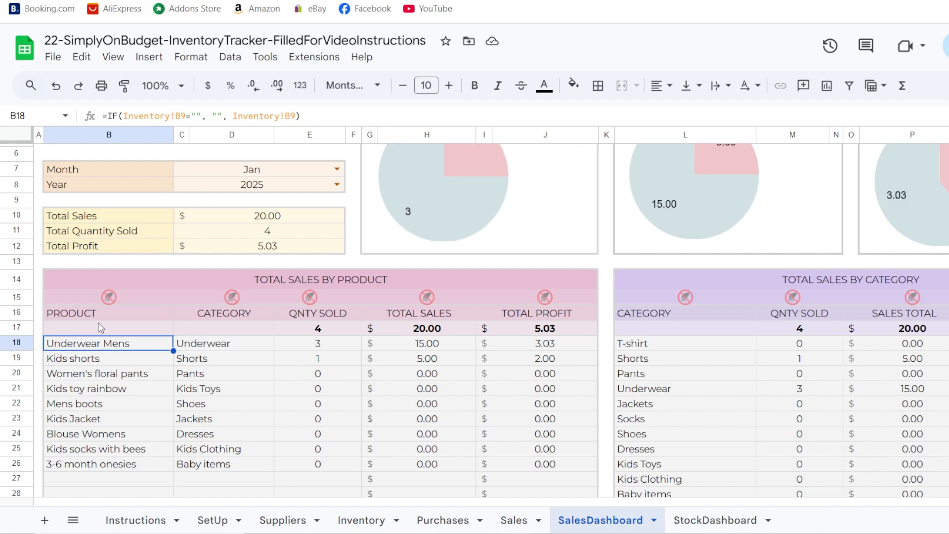
left_click(797, 281)
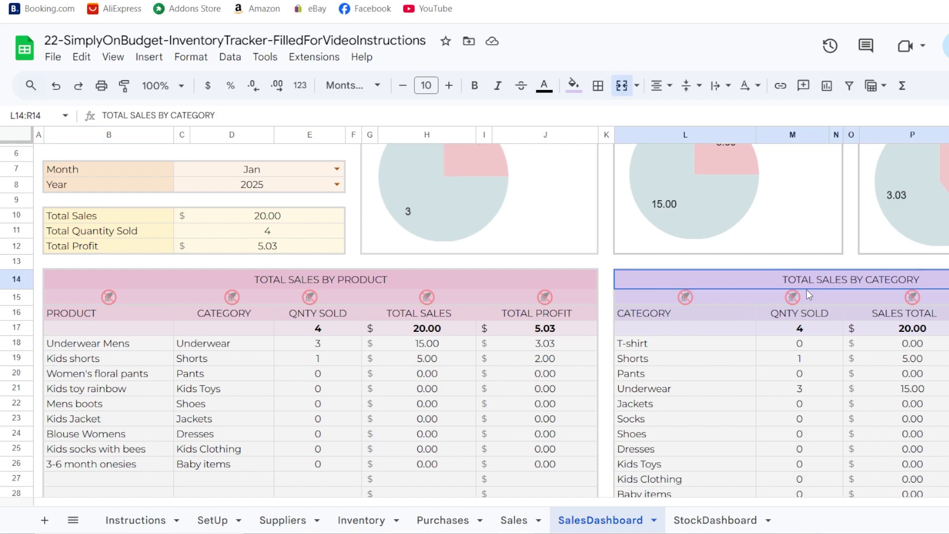
left_click(652, 347)
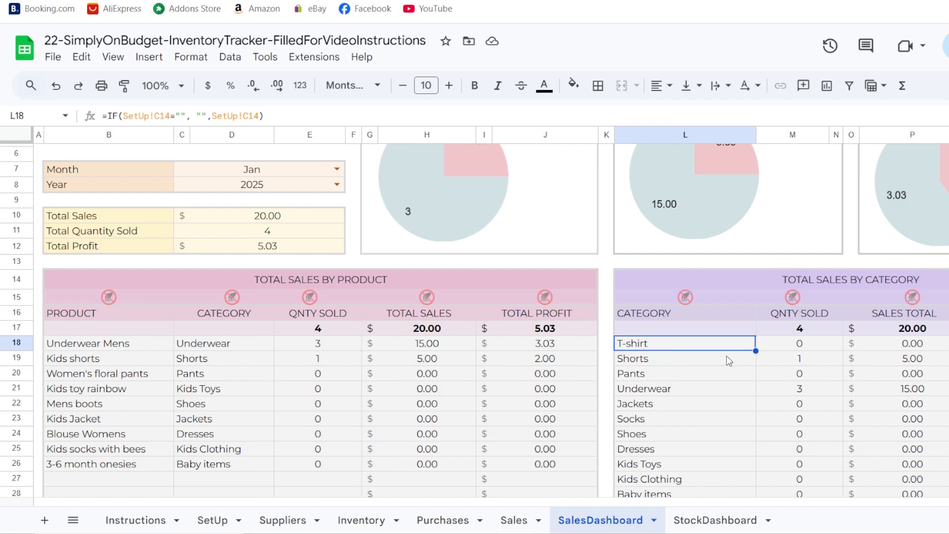
scroll(695, 339, "down", 3)
In the StockDashboard sheet, unhide the hidden rows between 10 and 29 of the Out of Stock table.
left_click(704, 511)
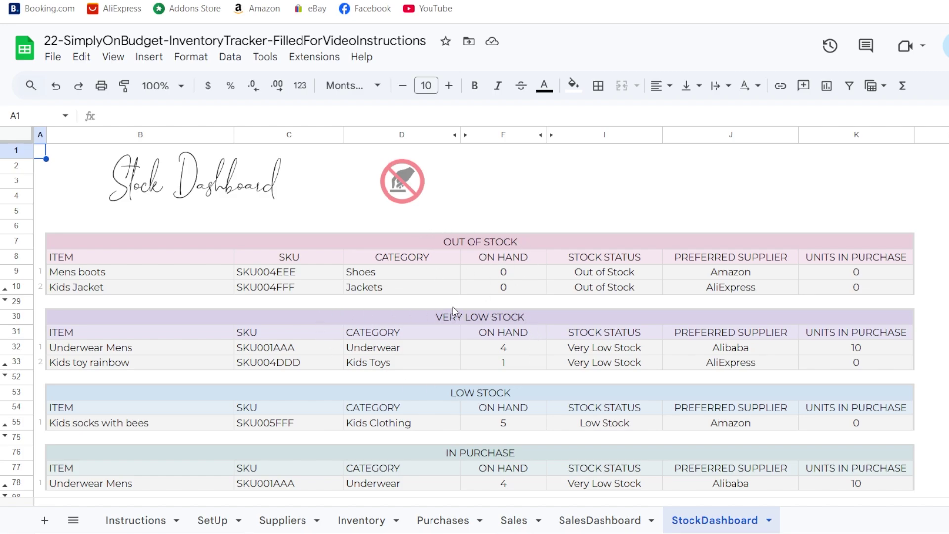
scroll(484, 339, "down", 1)
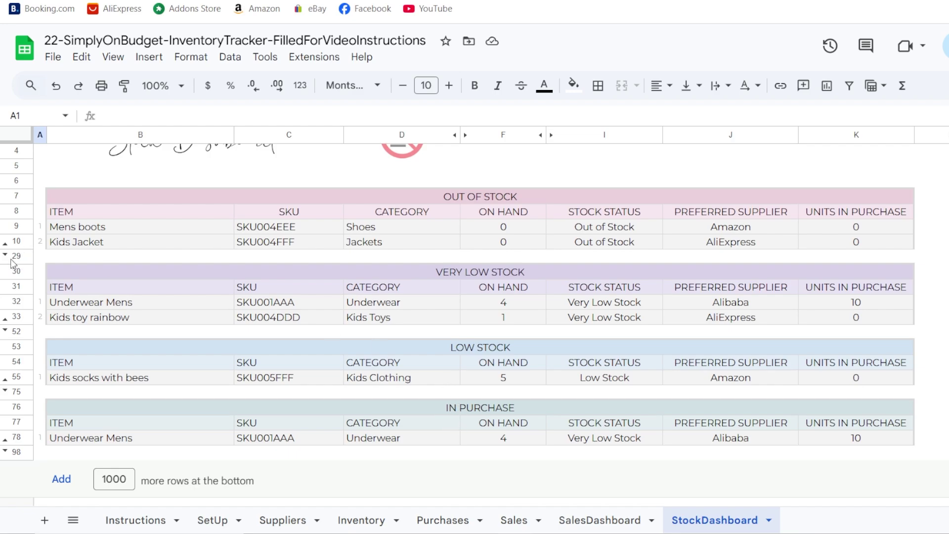
left_click_drag(15, 242, 14, 256)
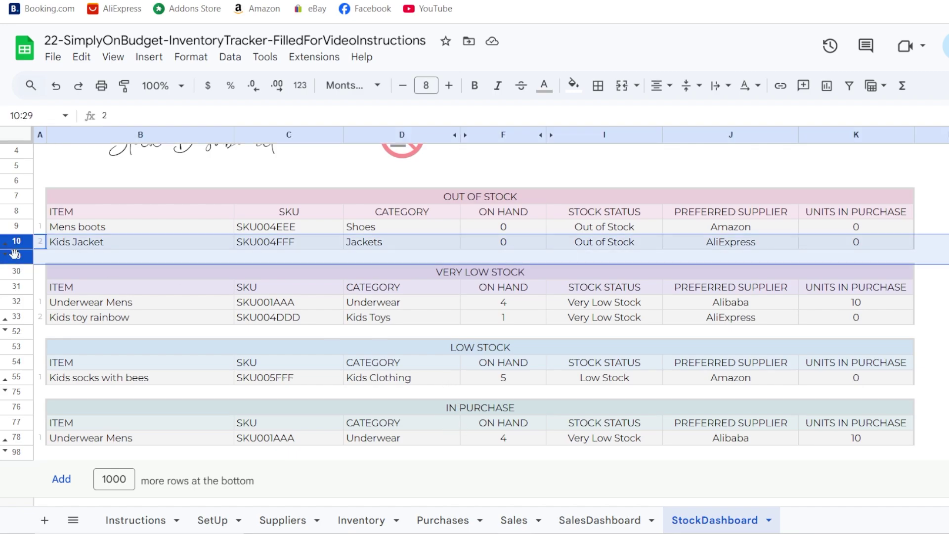
right_click(16, 249)
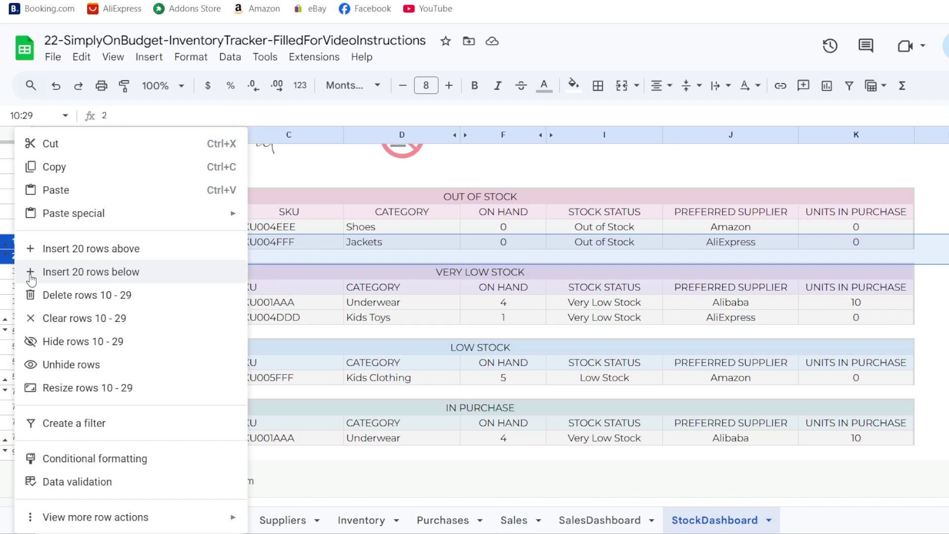
left_click(58, 363)
Unhide the hidden rows between 33 and 52 of the Very Low Stock table.
scroll(59, 359, "down", 5)
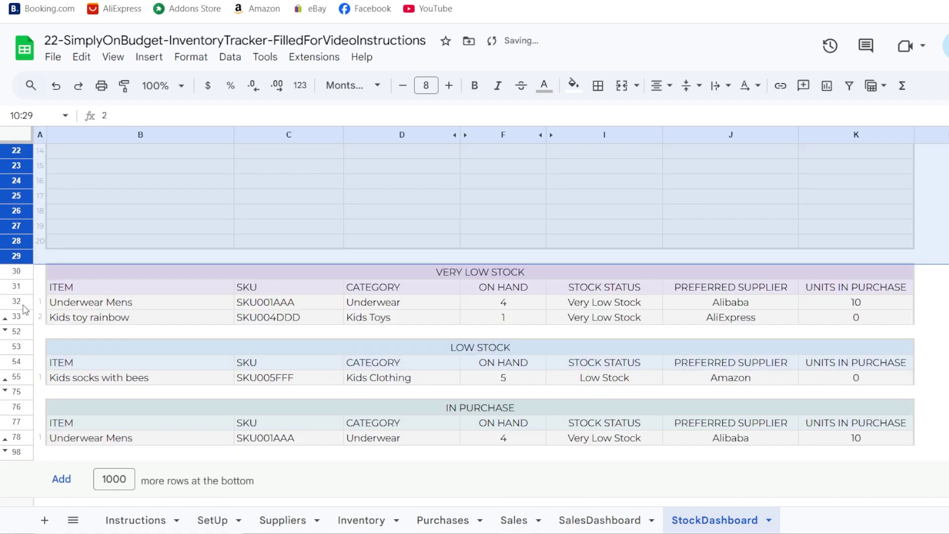
left_click_drag(20, 322, 18, 330)
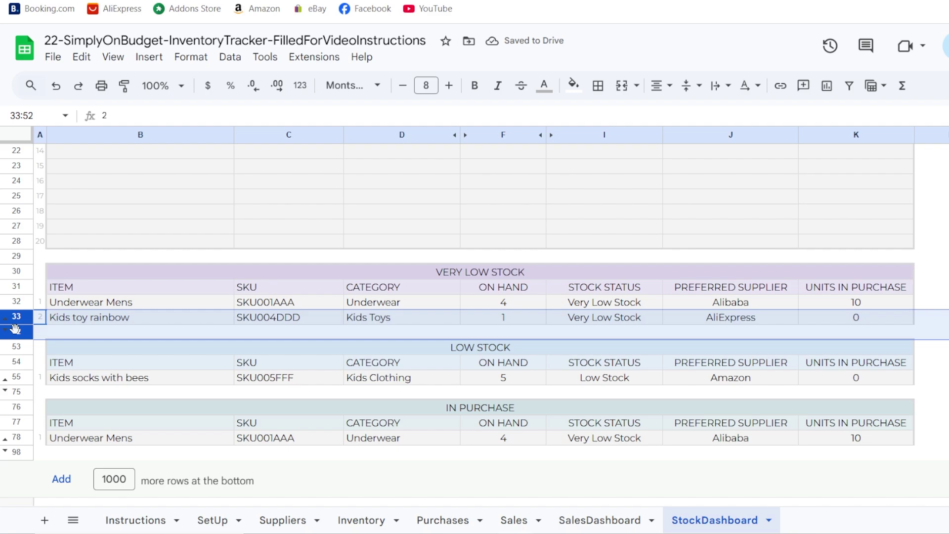
right_click(16, 329)
left_click(59, 363)
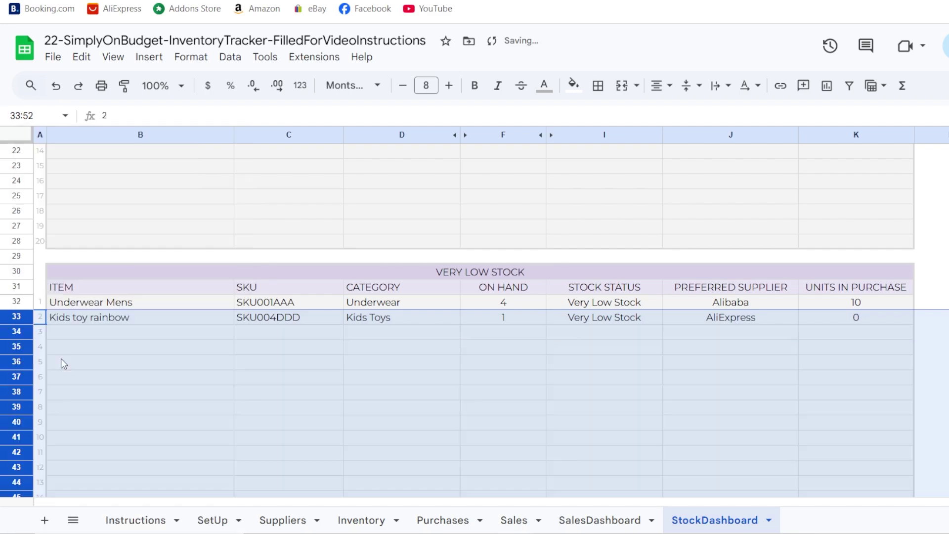
Unhide the hidden rows between 55 and 75 of the Low Stock table.
scroll(60, 362, "down", 5)
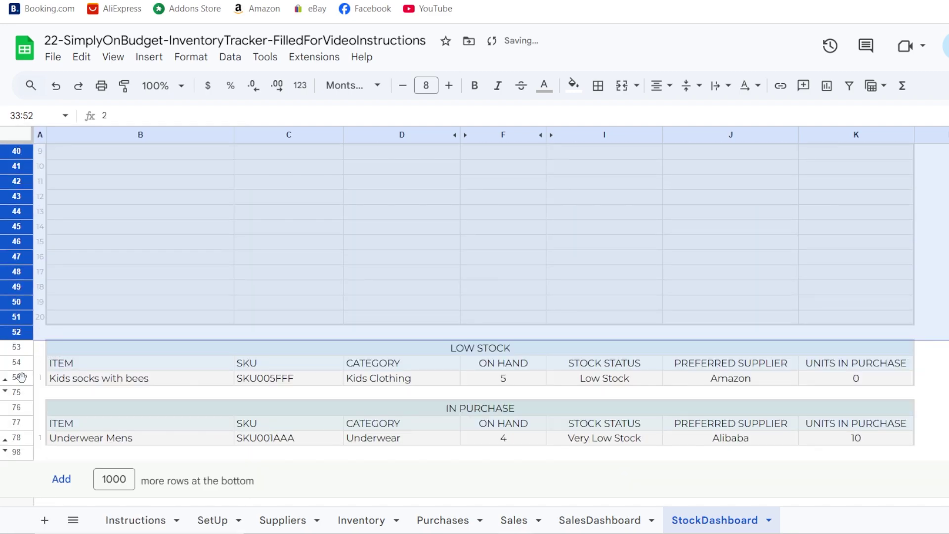
left_click_drag(16, 377, 17, 392)
right_click(18, 391)
left_click(49, 361)
Unhide the hidden rows between 78 and 98 of the In Purchase table.
left_click_drag(16, 438, 16, 447)
right_click(16, 447)
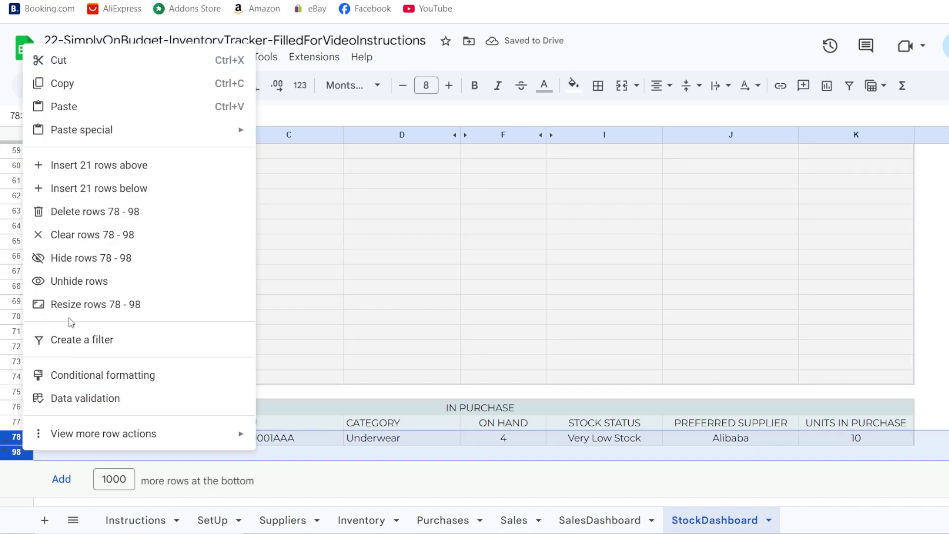
left_click(74, 280)
scroll(417, 341, "down", 5)
left_click(730, 396)
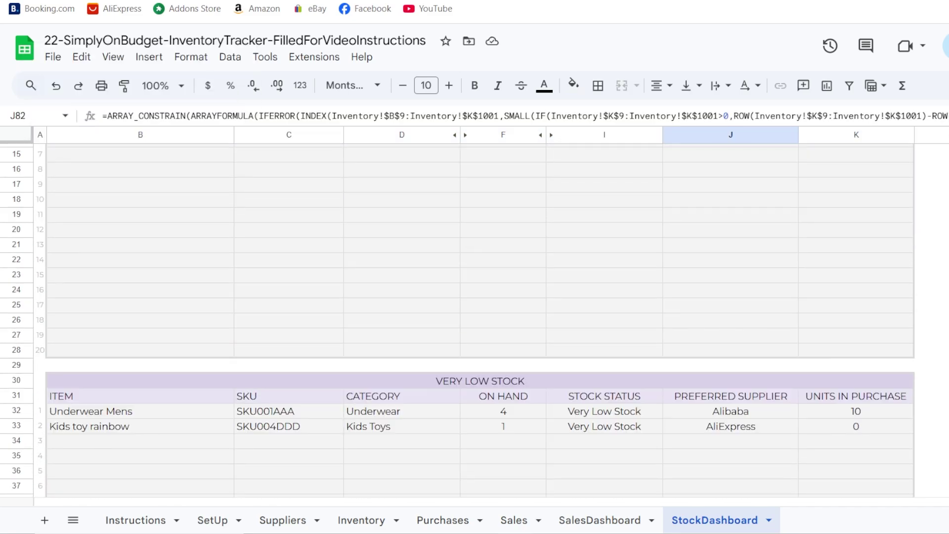
Hide the unused rows 81 to 97 of the In Purchase table.
scroll(18, 217, "down", 5)
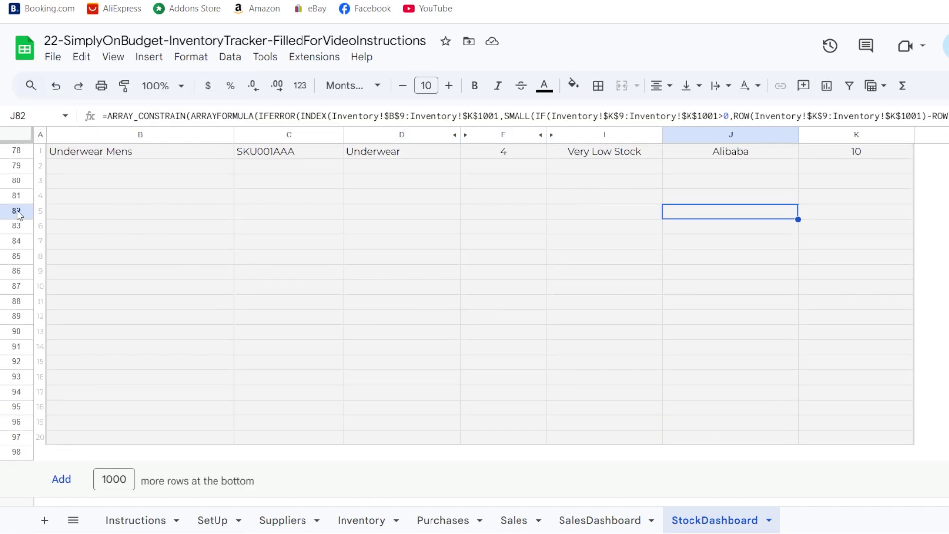
left_click_drag(16, 195, 25, 434)
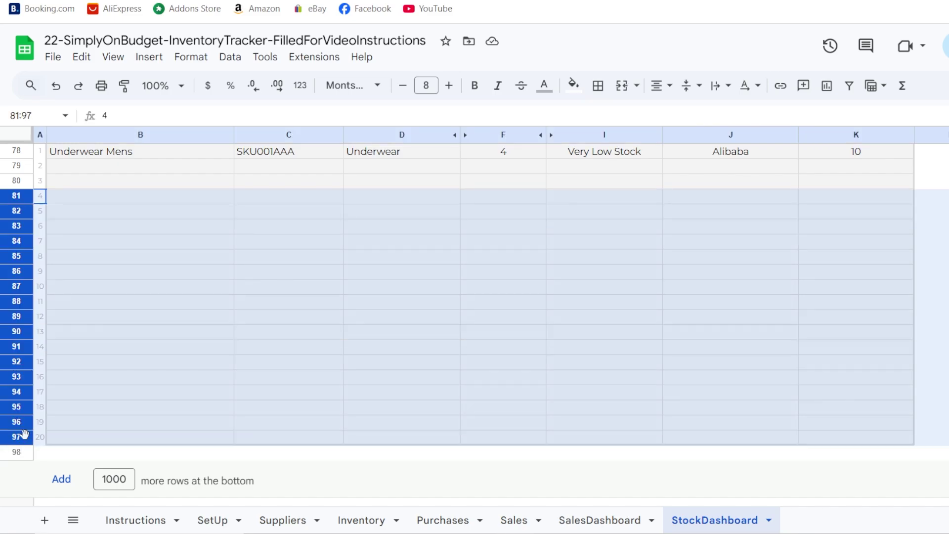
right_click(19, 409)
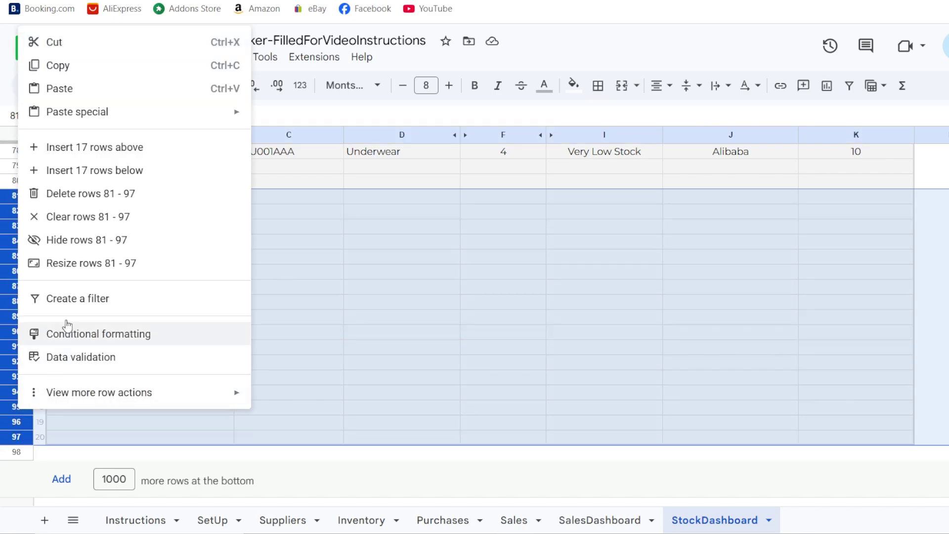
left_click(73, 241)
Hide the unused rows 58 to 73 of the Low Stock table.
scroll(76, 257, "up", 6)
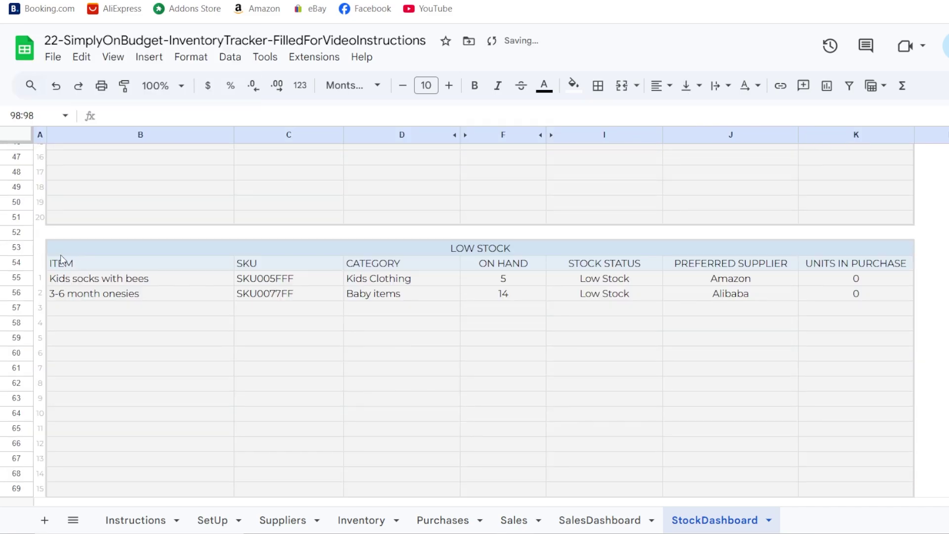
mouse_move(20, 322)
left_mouse_down()
mouse_move(25, 499)
mouse_move(45, 408)
mouse_move(45, 347)
mouse_move(22, 328)
left_mouse_up()
right_click(16, 312)
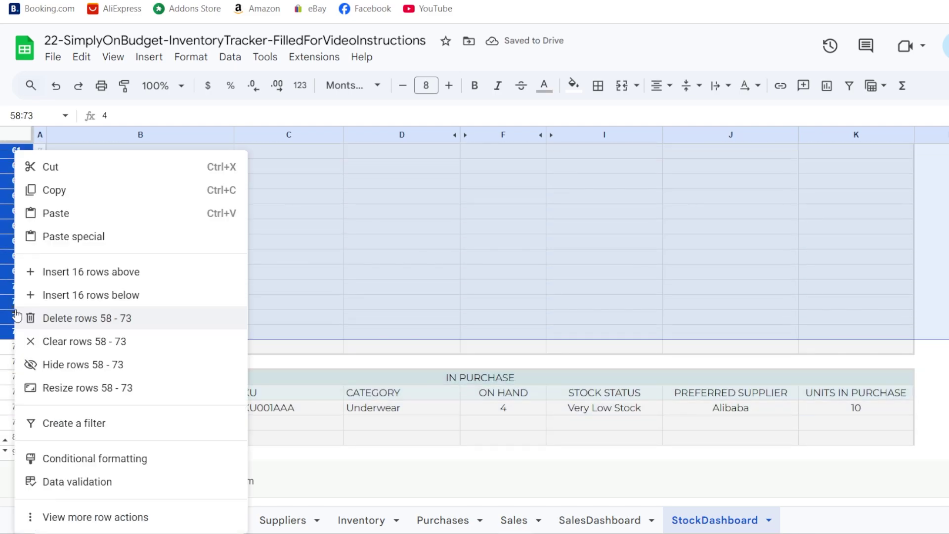
left_click(57, 364)
Hide the unused rows 35 to 51 of the Very Low Stock table and 12 to 28 of the Out of Stock table.
scroll(66, 270, "up", 8)
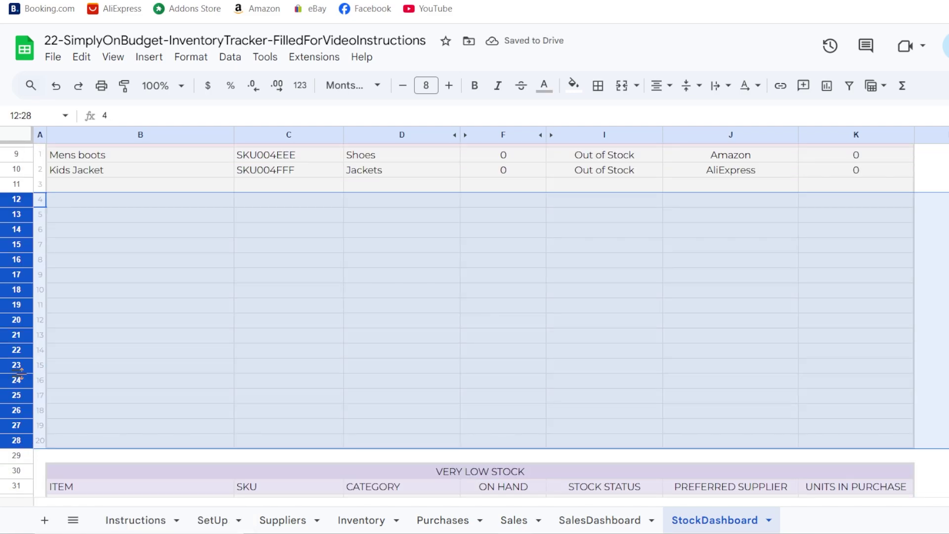
key("ctrl+alt+9")
scroll(736, 289, "up", 3)
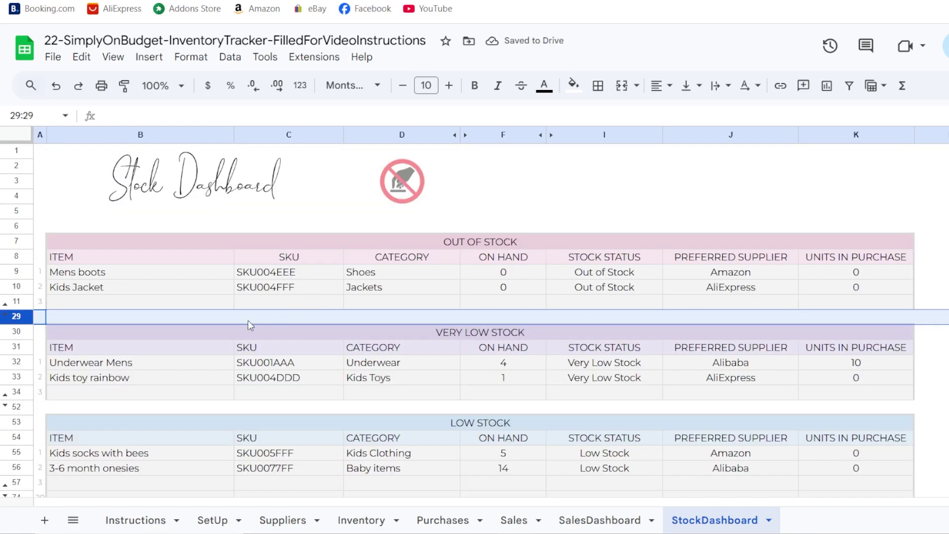
scroll(133, 368, "down", 2)
left_click(915, 305)
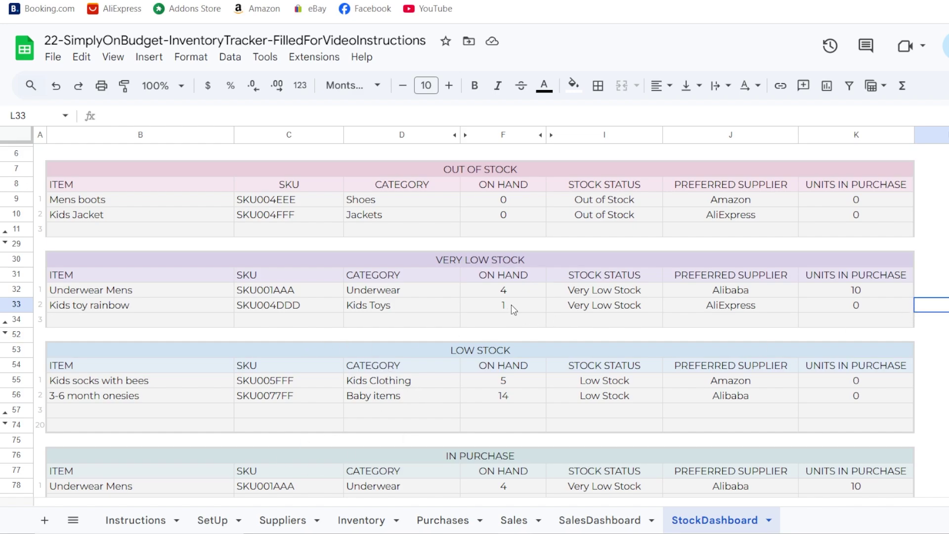
scroll(860, 371, "up", 2)
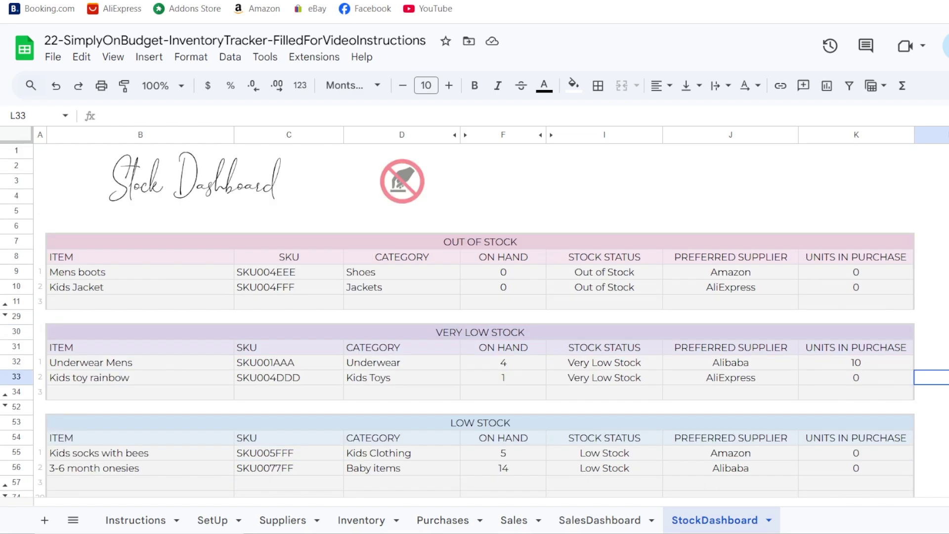
Go through every sheet in order from Instructions, SetUp and Suppliers to SalesDashboard and StockDashboard as a recap.
left_click(161, 522)
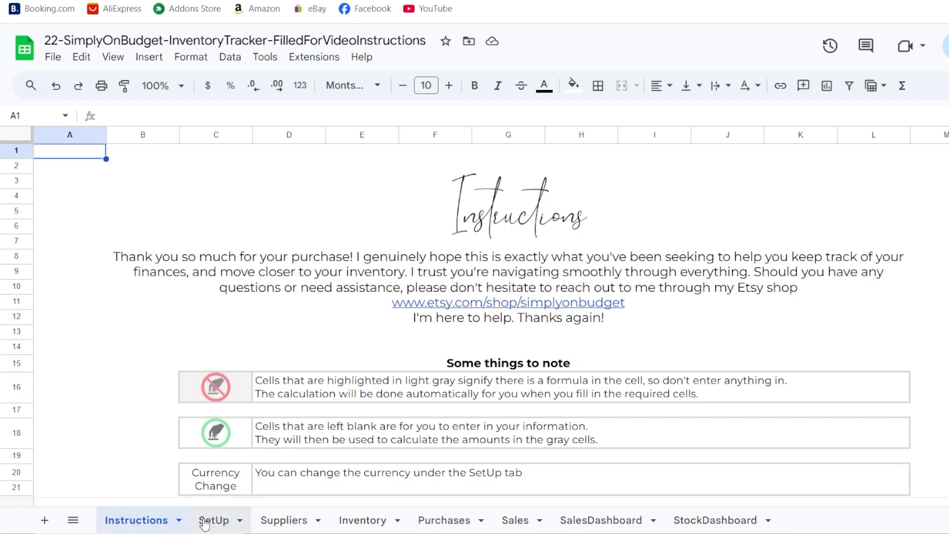
left_click(231, 522)
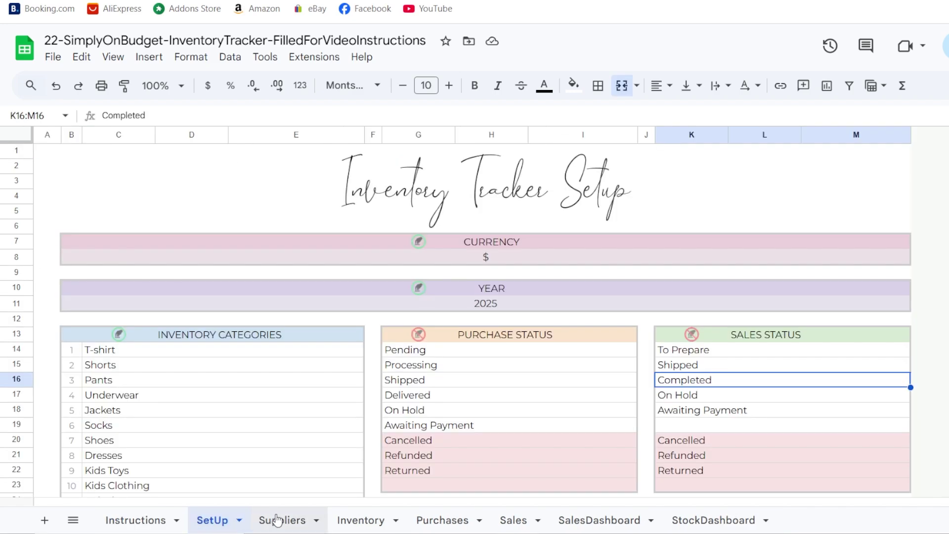
left_click(280, 520)
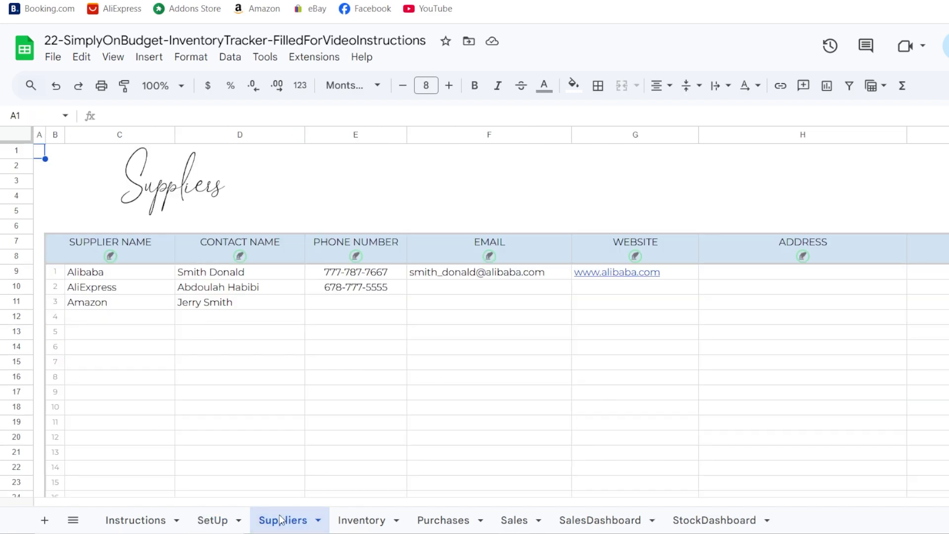
left_click(381, 519)
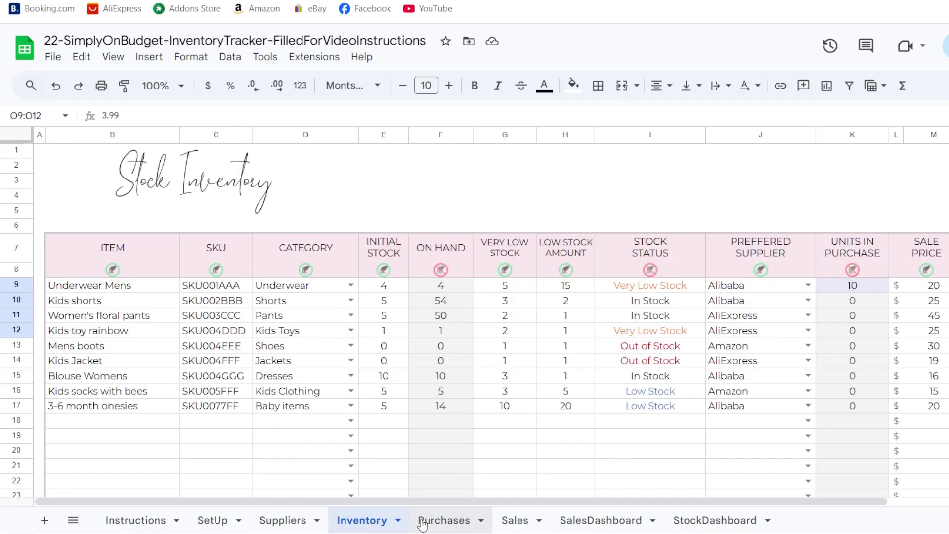
left_click(452, 519)
left_click(514, 521)
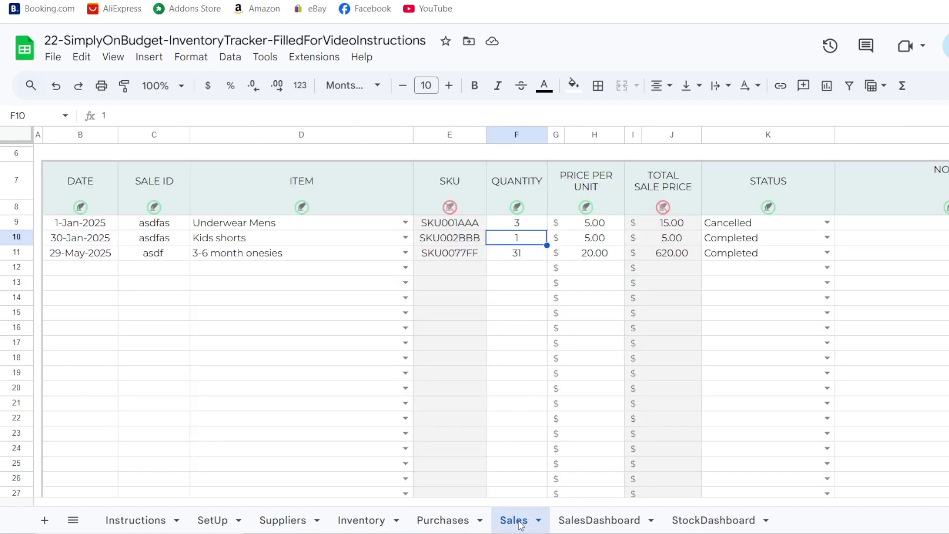
left_click(605, 520)
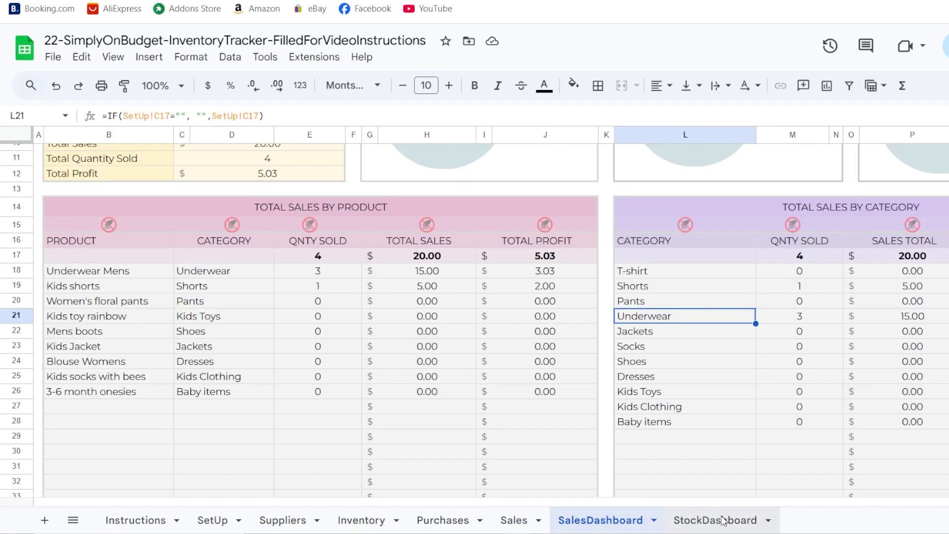
left_click(722, 521)
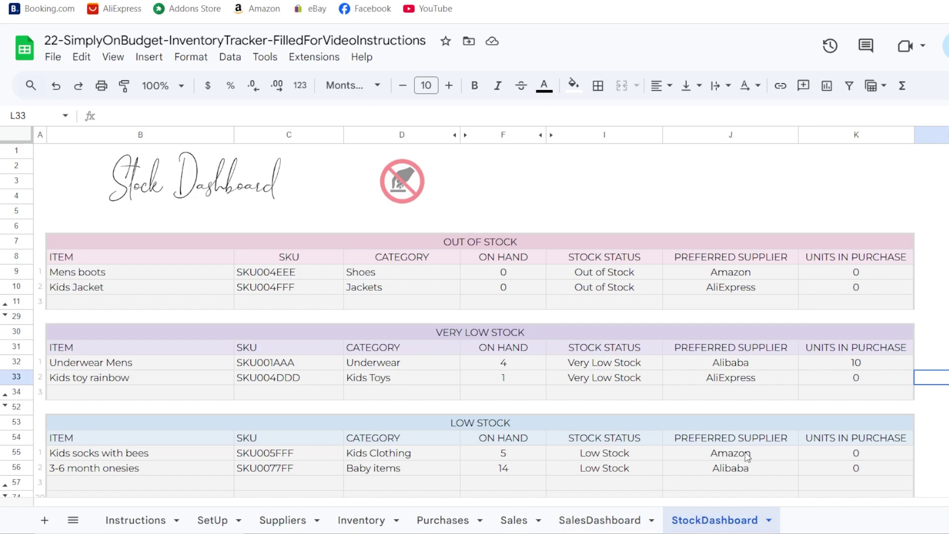
Review the StockDashboard tables from Out of Stock down to In Purchase.
scroll(747, 456, "down", 3)
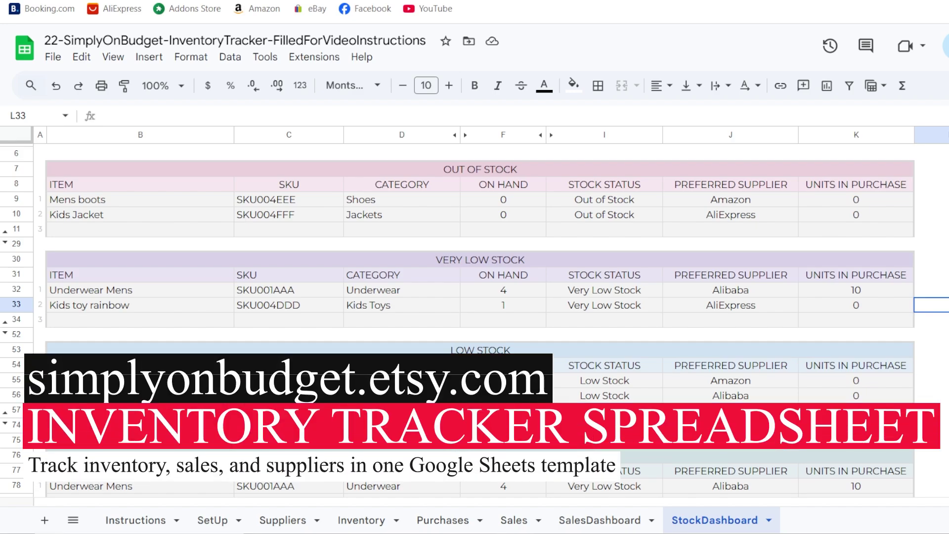
scroll(710, 419, "down", 3)
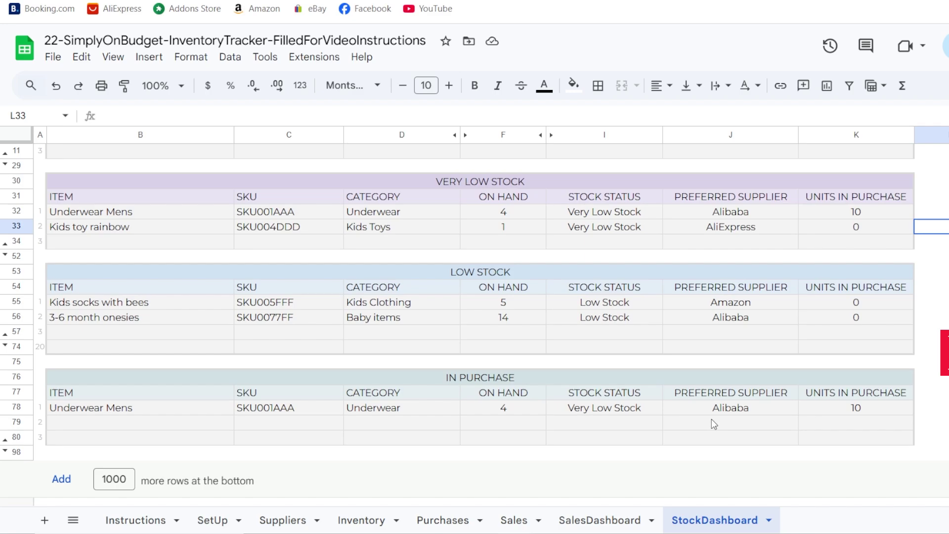
scroll(714, 429, "up", 3)
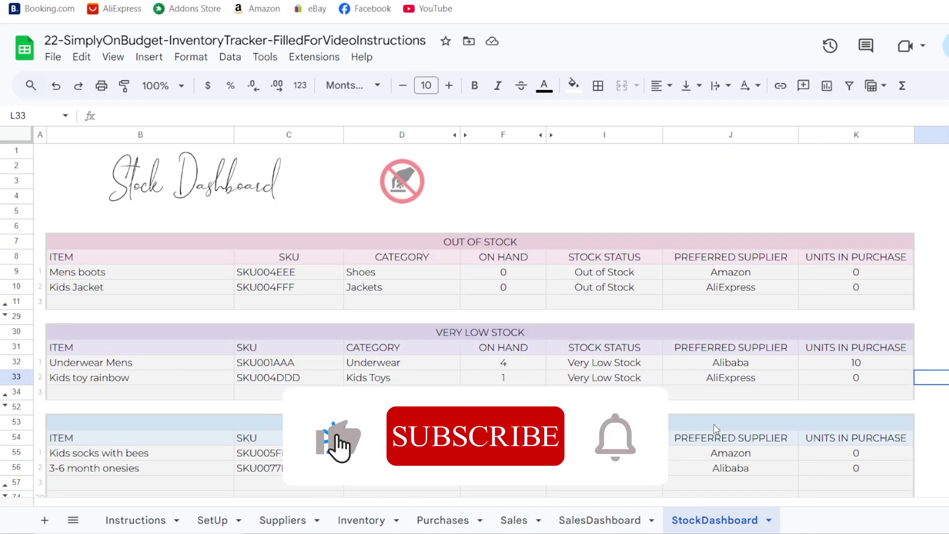